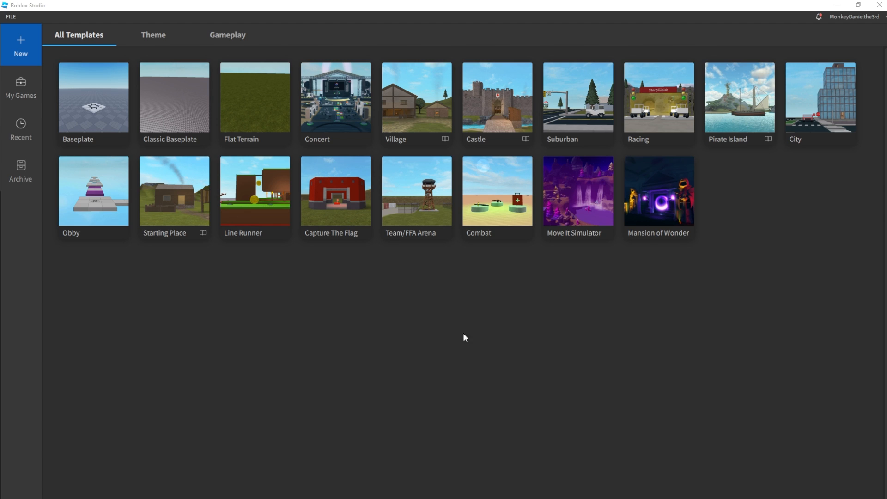
Create a new place from the Classic Baseplate template and show the Toolbox.
mouse_move(379, 498)
click(172, 126)
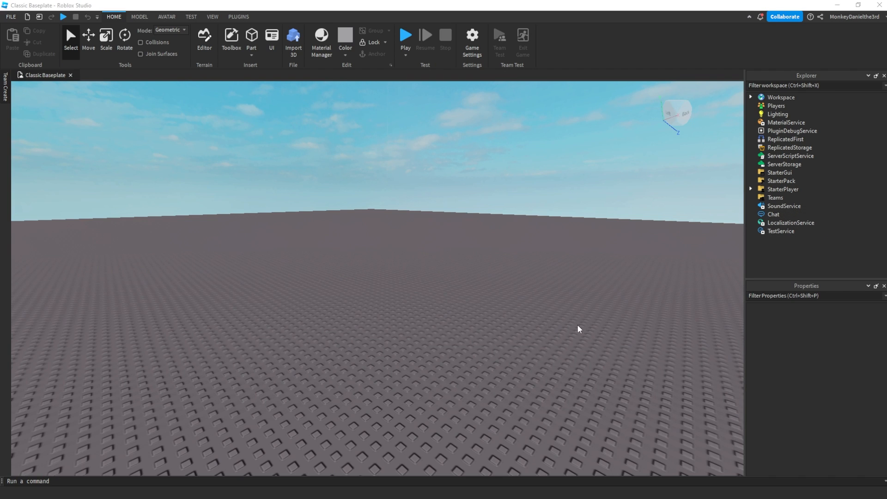
click(213, 18)
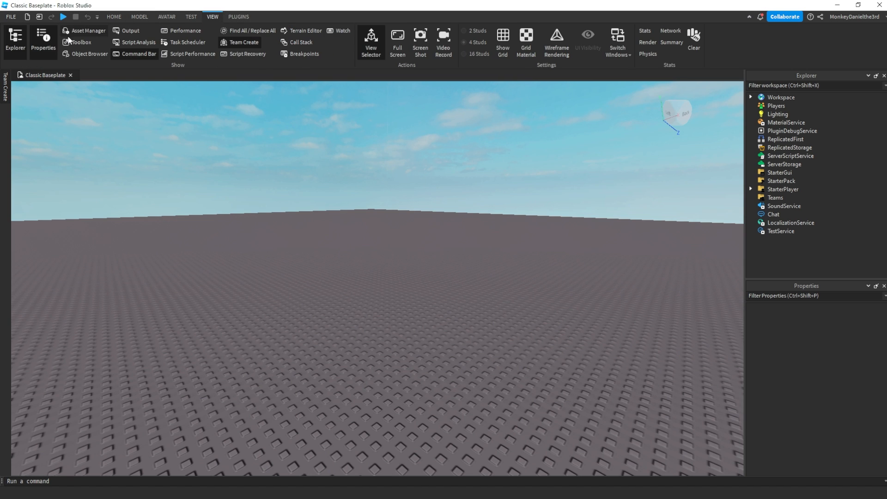
click(87, 46)
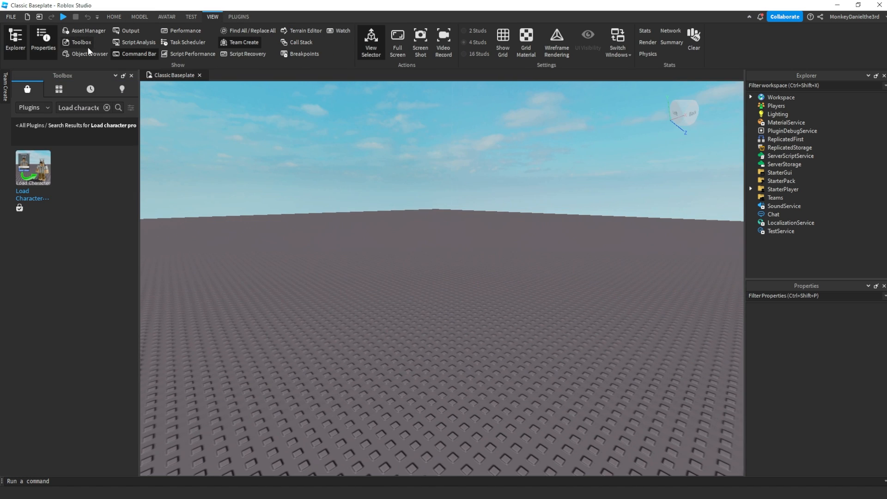
Examine the details and installation status of the Load Character Pro plugin in the Toolbox.
click(38, 104)
click(45, 134)
click(79, 107)
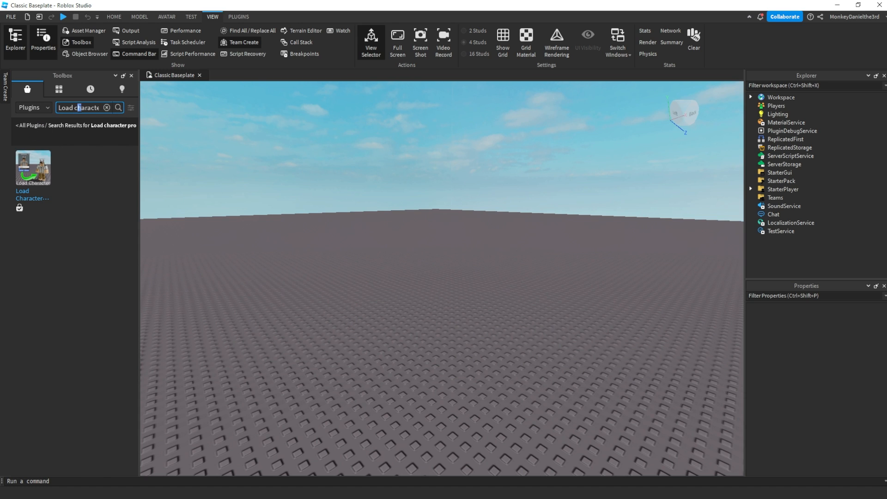
click(107, 110)
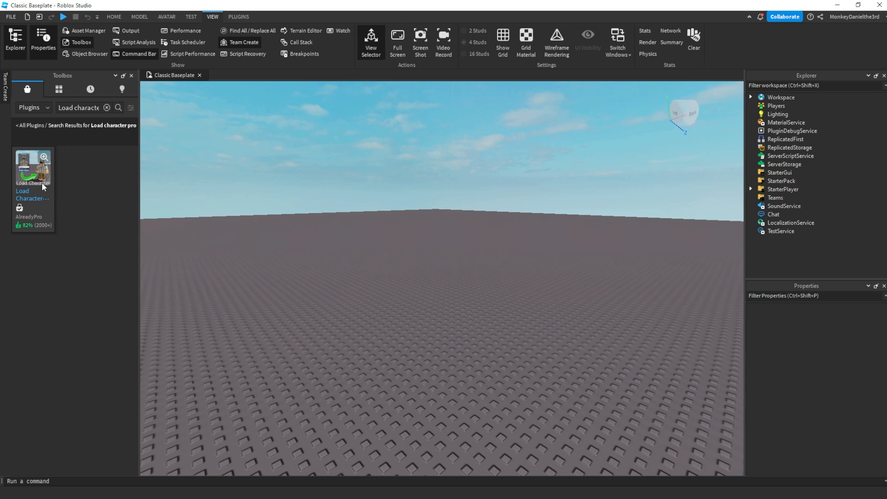
click(41, 182)
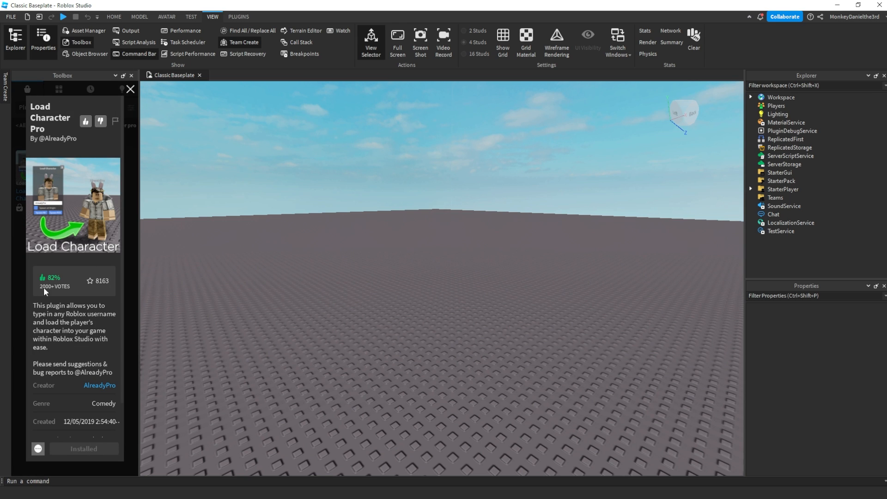
scroll(77, 313, down, 2)
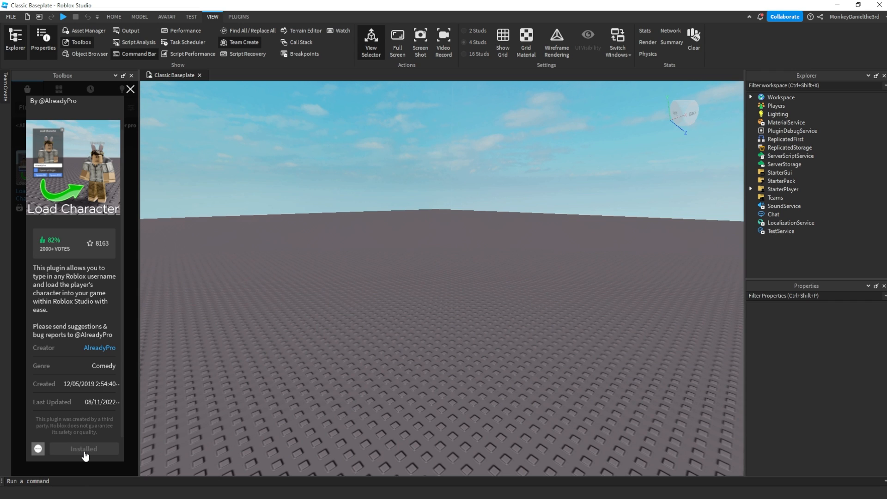
click(131, 90)
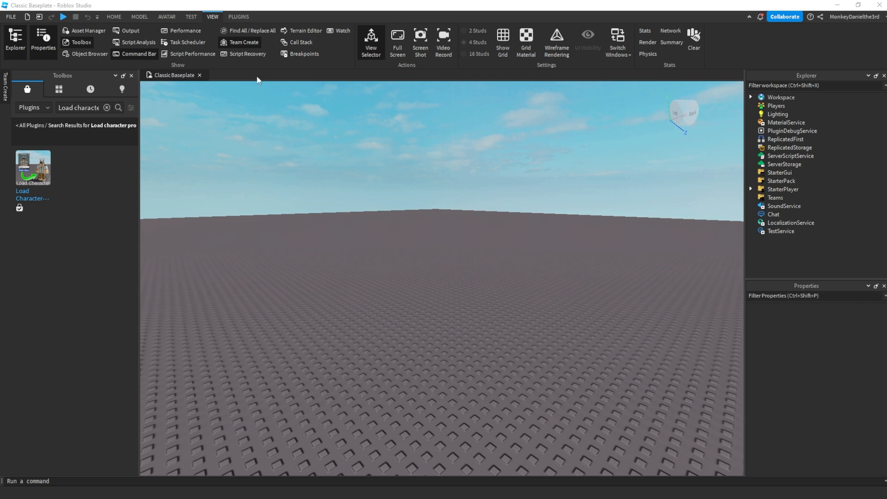
Spawn an R6 character for the account's username with the Load Character Pro plugin and close the plugin window.
click(240, 17)
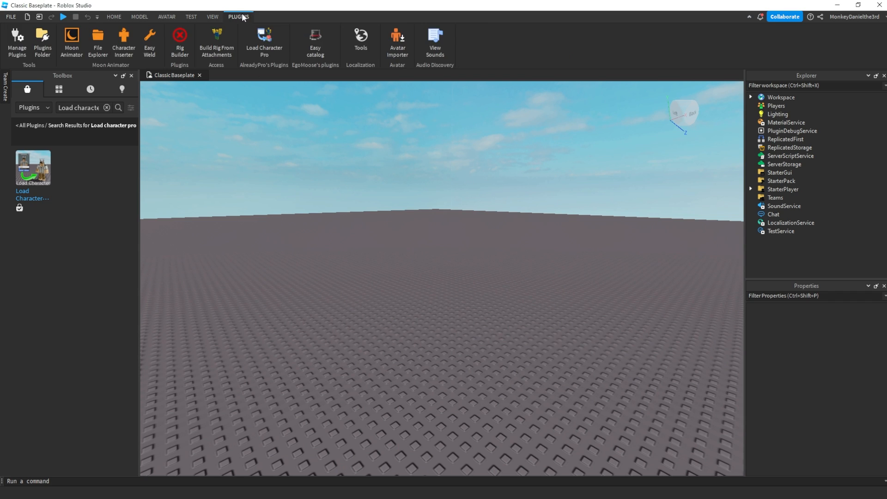
click(267, 42)
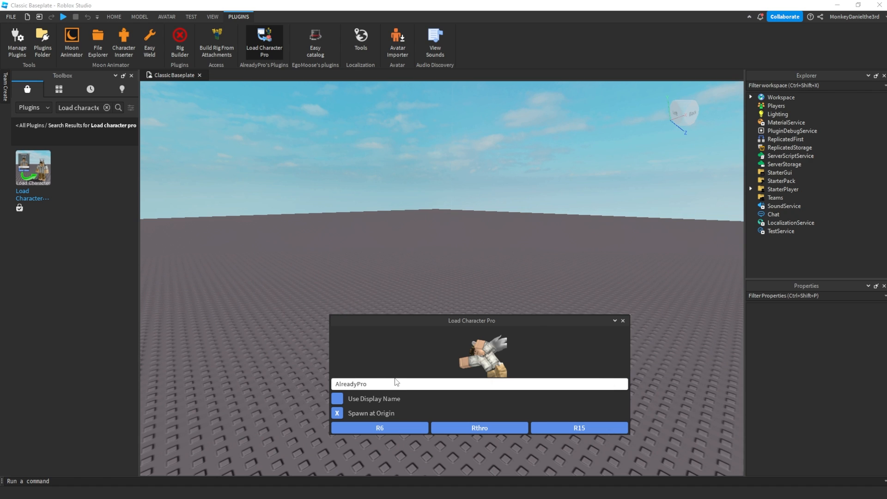
drag(397, 383, 227, 360)
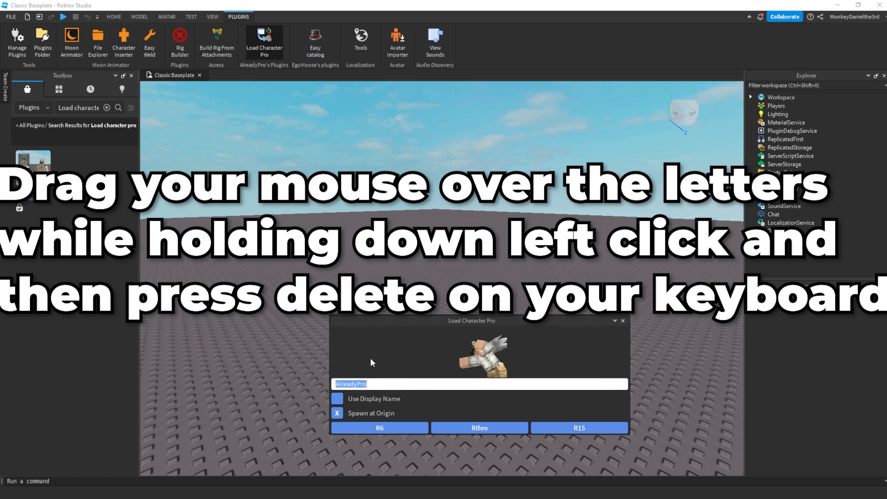
key(Delete)
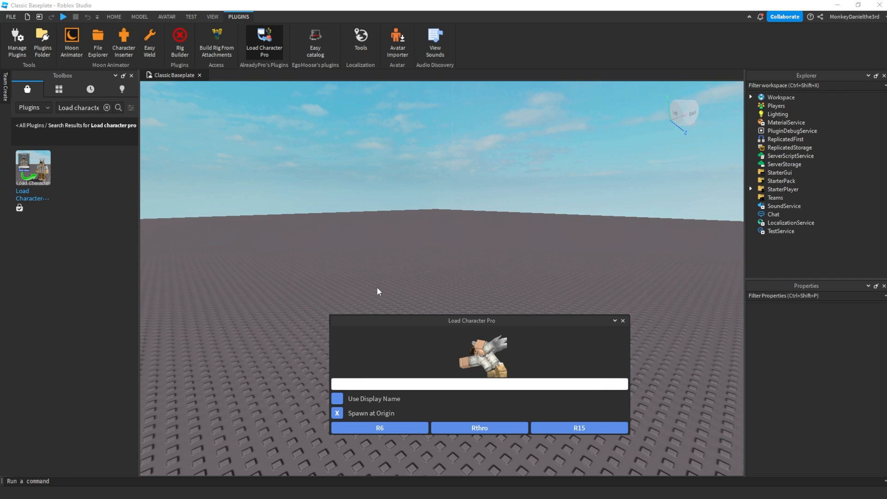
text(Monkeydanielthe3rd)
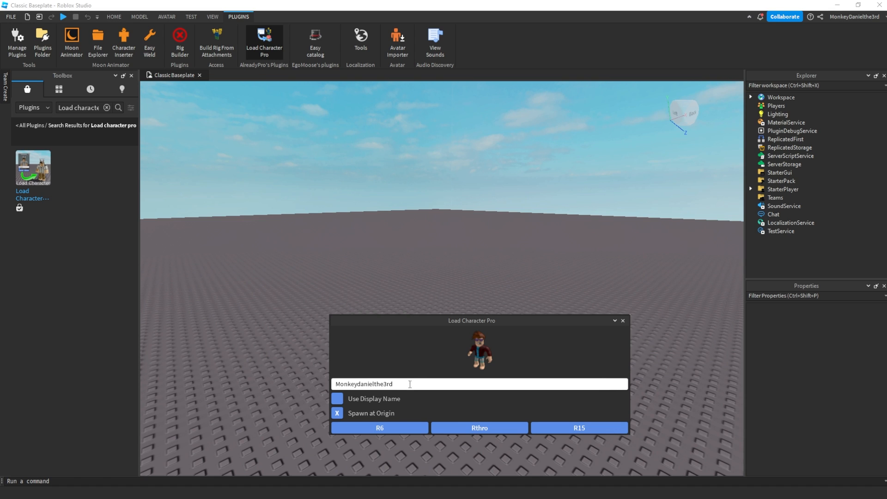
click(377, 424)
click(622, 321)
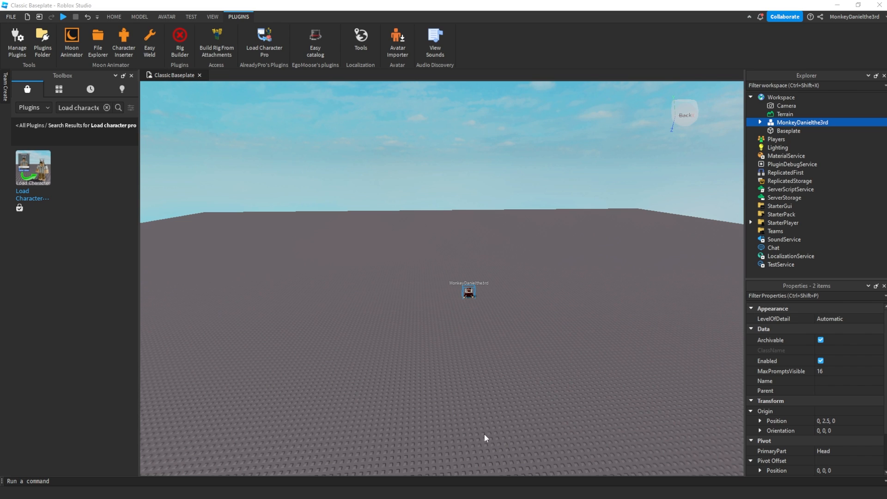
Move the spawned character up 2 studs to a height of 4.5 so it stands on the baseplate.
click(116, 17)
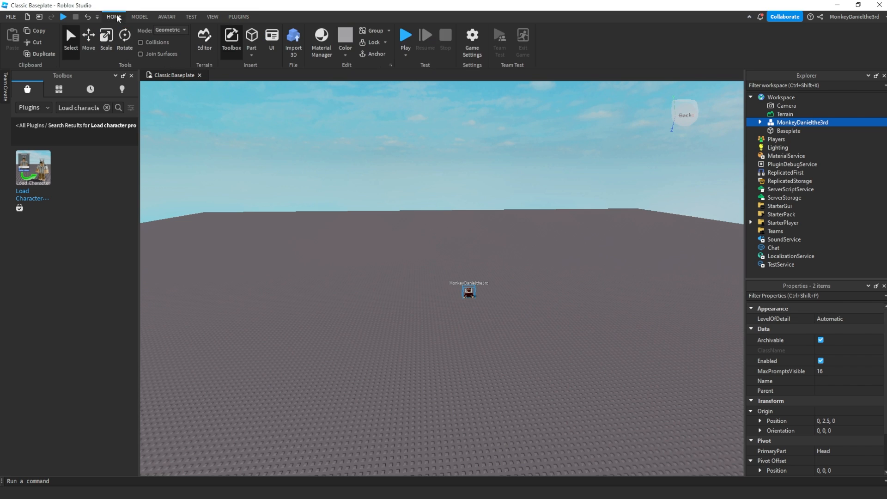
click(89, 49)
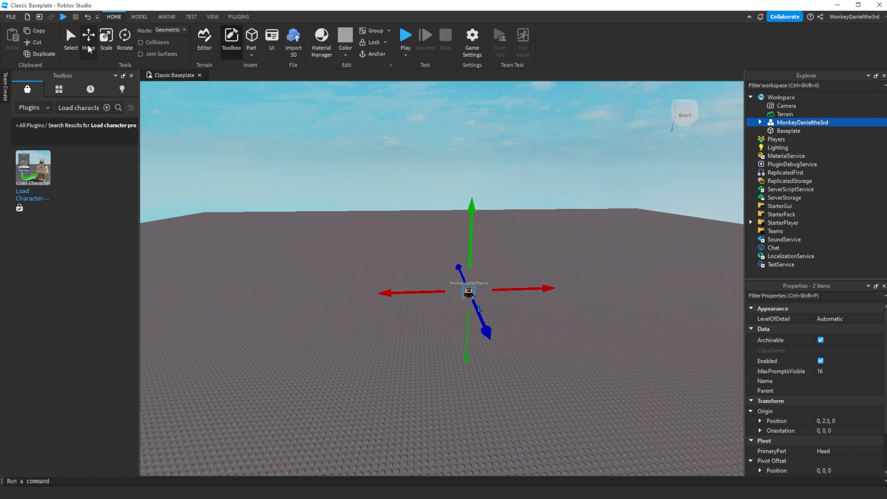
right_drag(600, 243, 600, 242)
scroll(600, 243, up, 6)
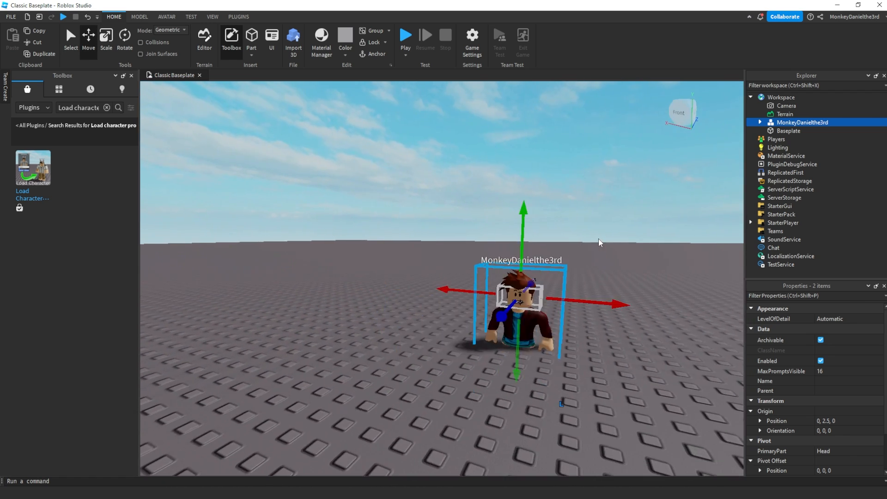
drag(520, 218, 519, 222)
key(w)
right_drag(629, 391, 629, 391)
key(s)
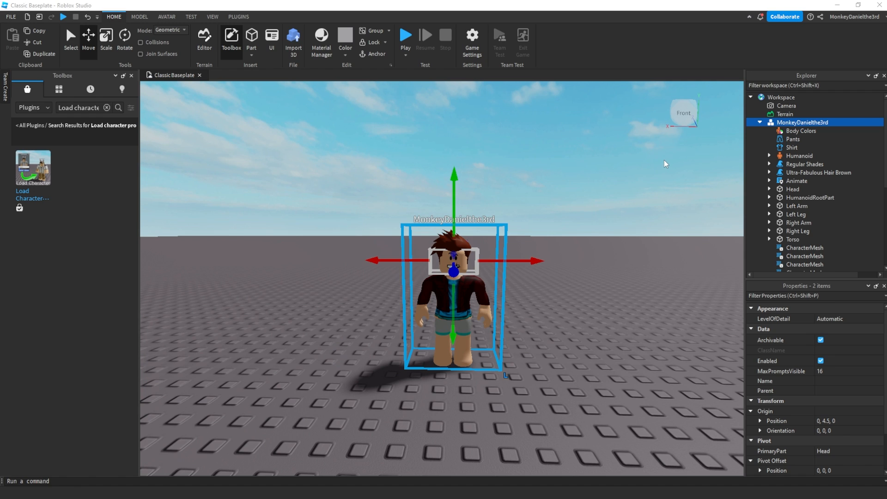
Switch to the Windows desktop and create a folder named Tutorial GFX.
click(239, 17)
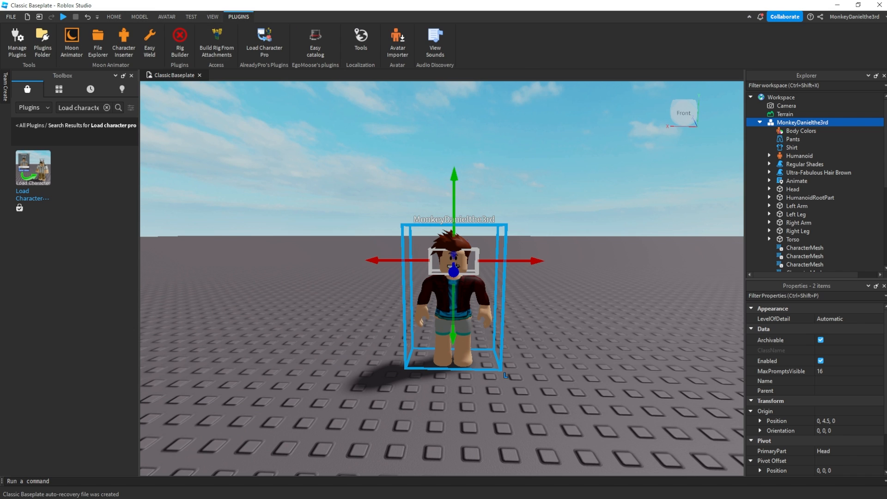
click(838, 5)
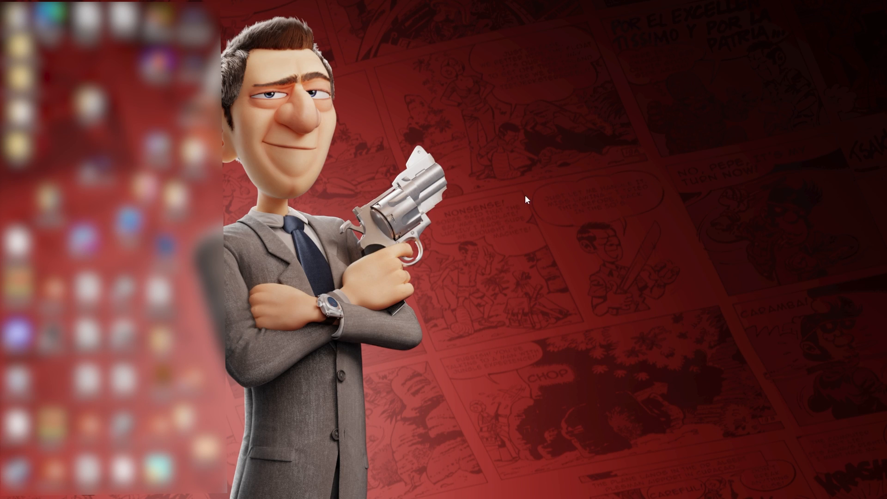
right_click(526, 220)
mouse_move(605, 318)
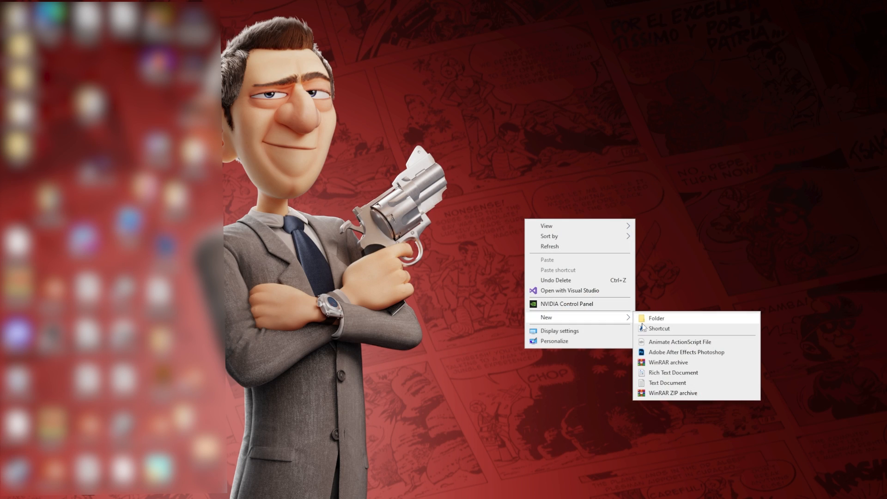
click(662, 320)
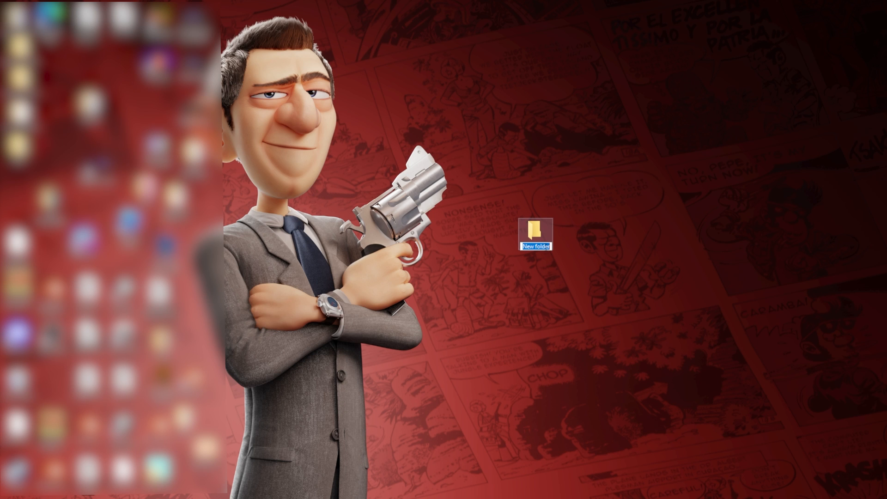
click(596, 241)
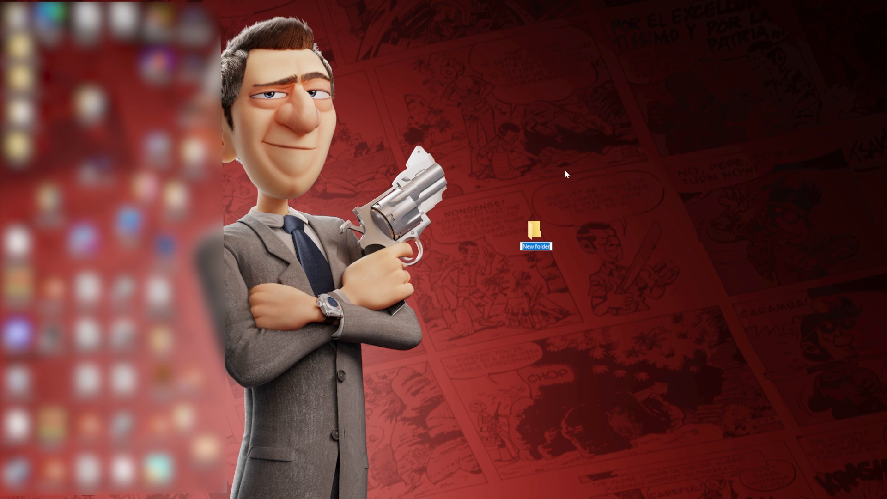
text(Tutorial GFX)
key(Return)
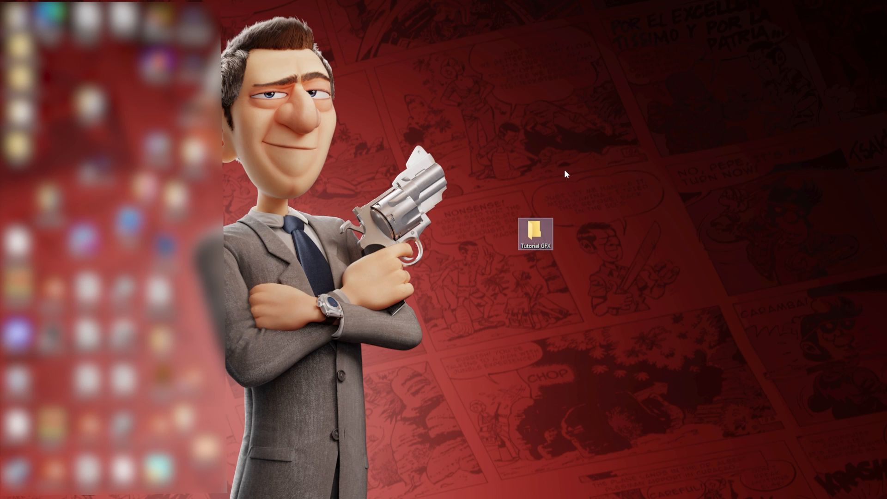
Open the Tutorial GFX folder and create a subfolder named Accesories.
double_click(539, 231)
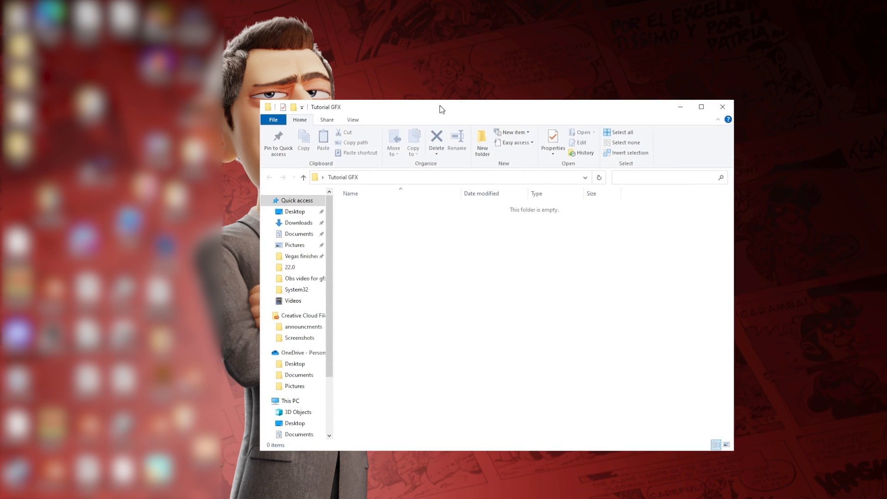
mouse_move(440, 109)
mouse_down()
mouse_move(399, 103)
mouse_move(441, 92)
mouse_up()
right_click(512, 246)
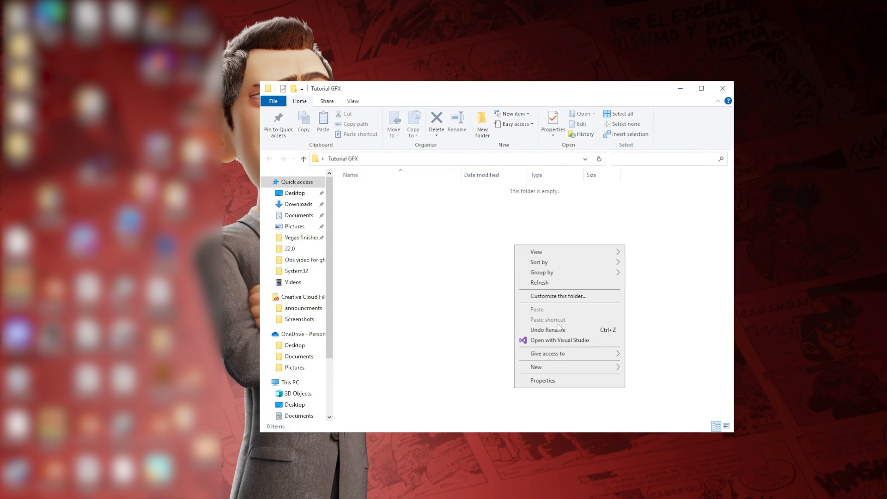
mouse_move(588, 368)
click(649, 368)
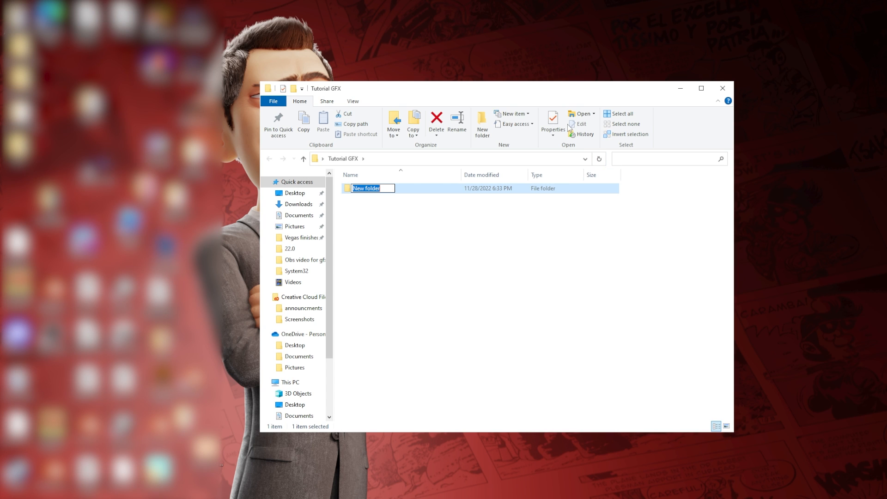
text(Accesories)
key(Return)
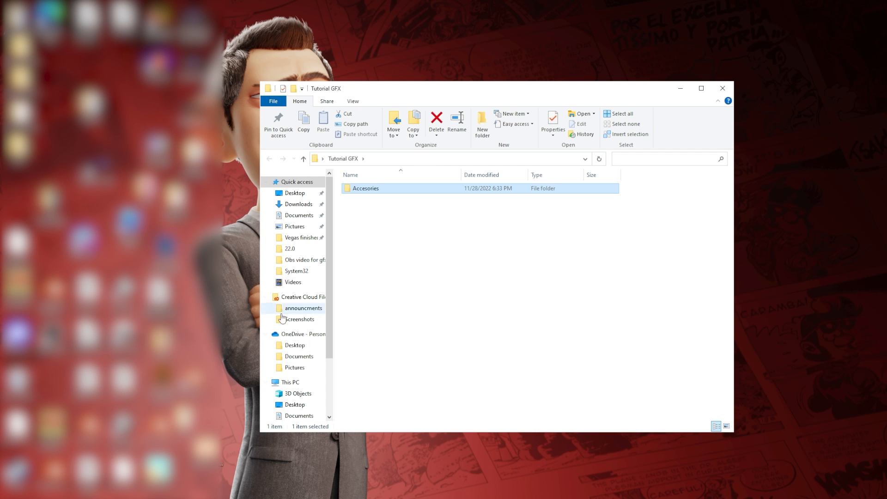
Create a second subfolder named Character inside Tutorial GFX.
right_click(486, 299)
mouse_move(555, 419)
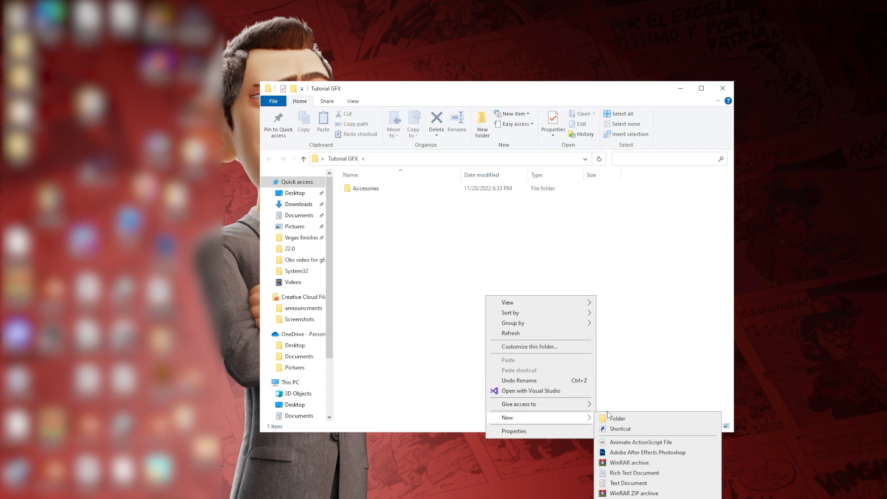
click(620, 421)
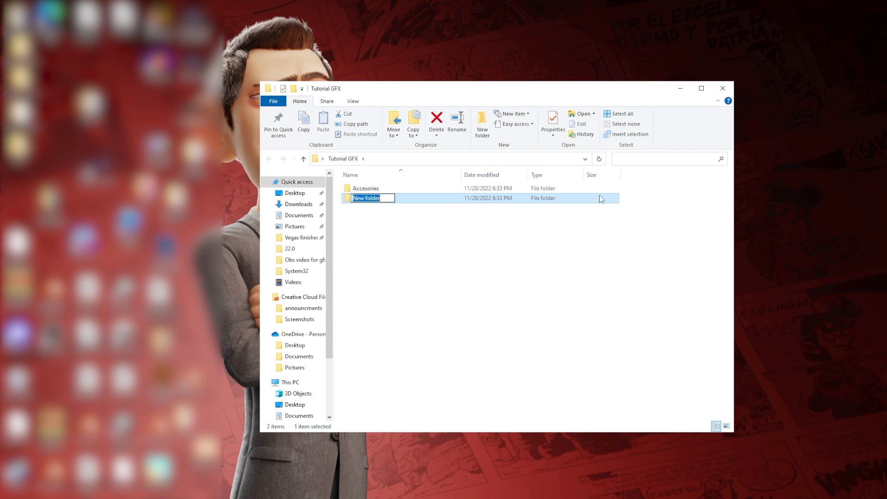
text(Character)
key(Return)
Create a third subfolder named Props inside Tutorial GFX and switch back to Roblox Studio.
right_click(440, 253)
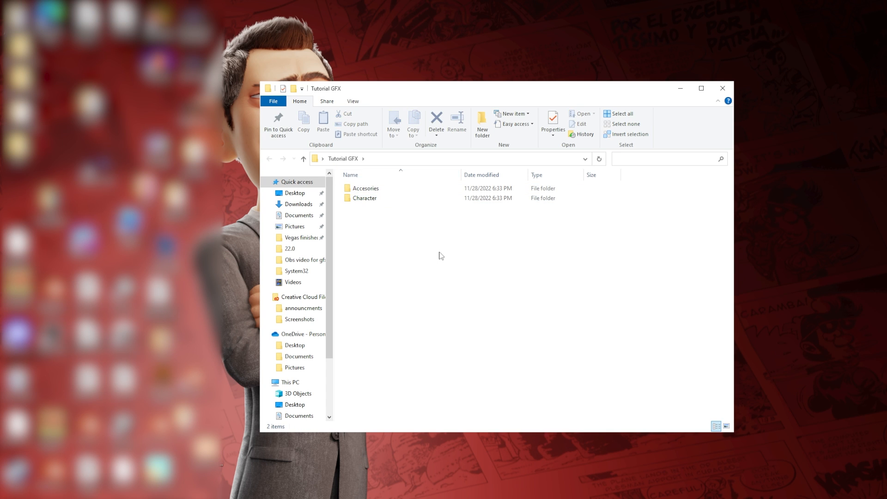
mouse_move(527, 374)
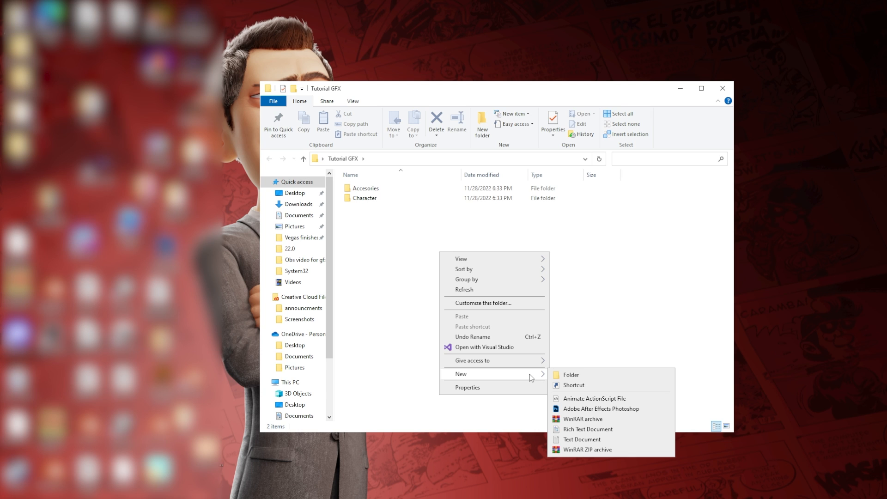
click(571, 376)
text(prop)
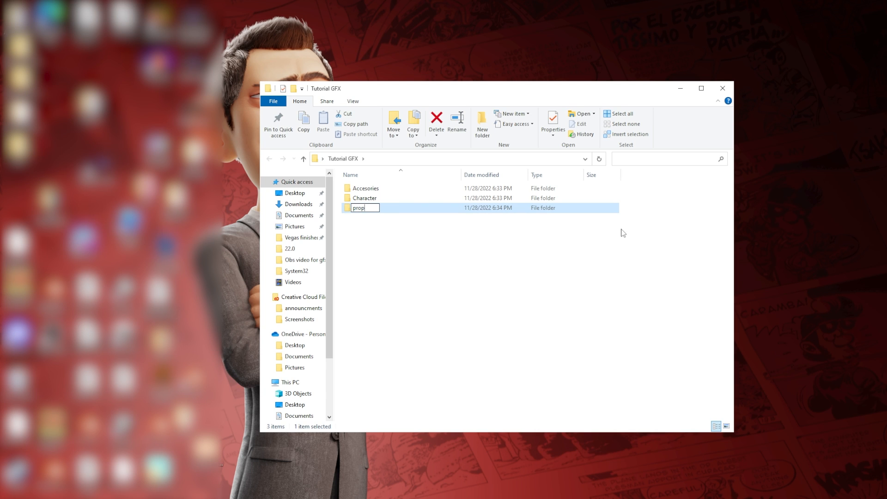
key(BackSpace)
key(BackSpace)
key(BackSpace)
key(BackSpace)
text(Props)
key(Return)
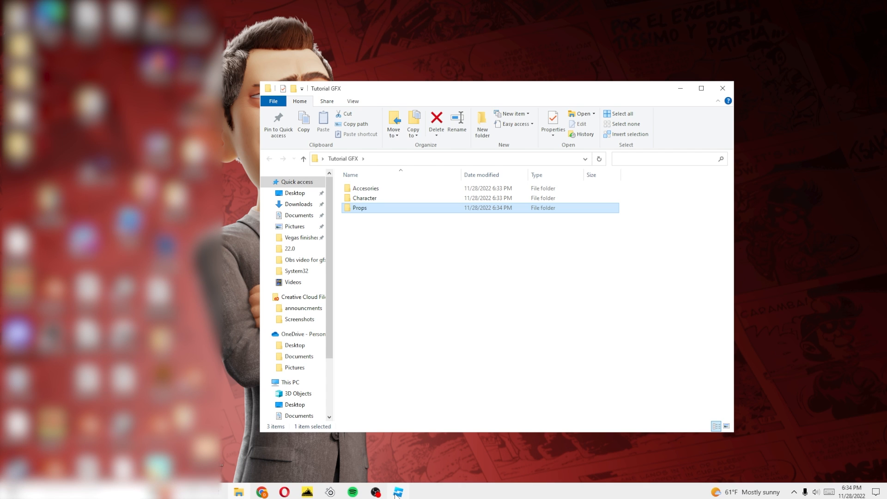
click(396, 494)
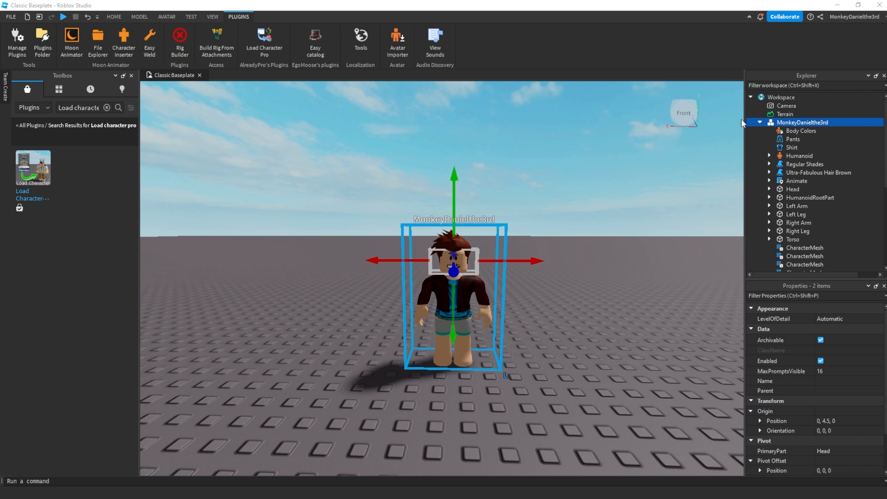
Select the Regular Shades accessory and move it forward and down from the back of the character's head.
key(d)
right_drag(512, 182, 575, 183)
key(a)
key(a)
key(w)
key(d)
click(805, 164)
key(a)
key(w)
key(d)
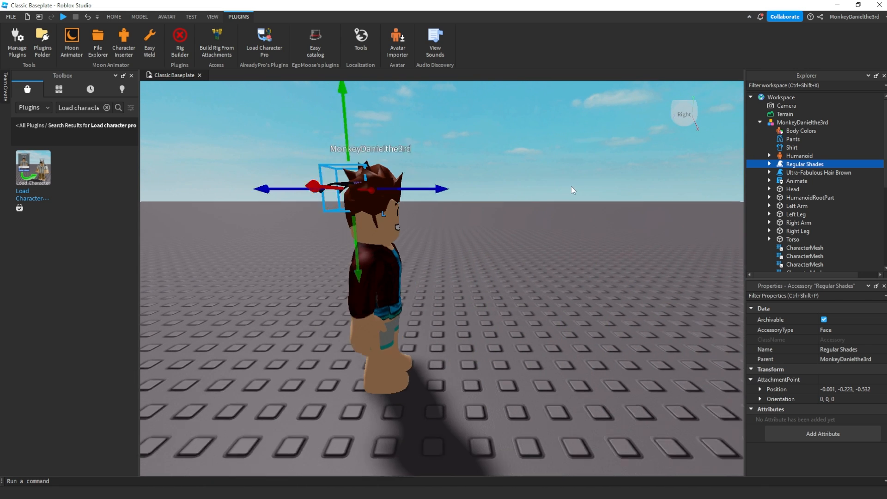
scroll(573, 185, down, 1)
right_click(546, 198)
click(466, 219)
drag(465, 219, 502, 222)
drag(406, 136, 407, 163)
Move the Regular Shades sideways clear of the character and lower them to about waist height beside the body.
key(d)
right_drag(514, 182, 514, 182)
scroll(514, 181, down, 3)
drag(488, 243, 637, 265)
drag(565, 155, 575, 228)
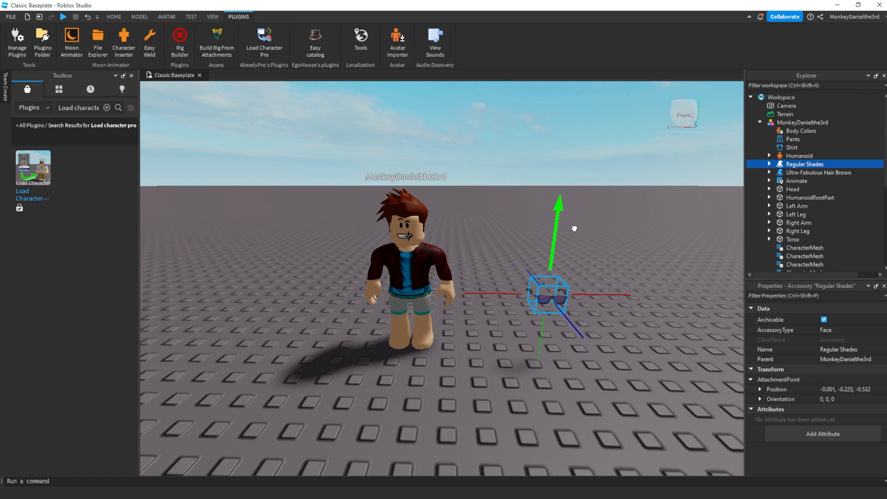
Select both the Regular Shades and Ultra-Fabulous Hair Brown accessories and start an Export Selection for them.
click(801, 168)
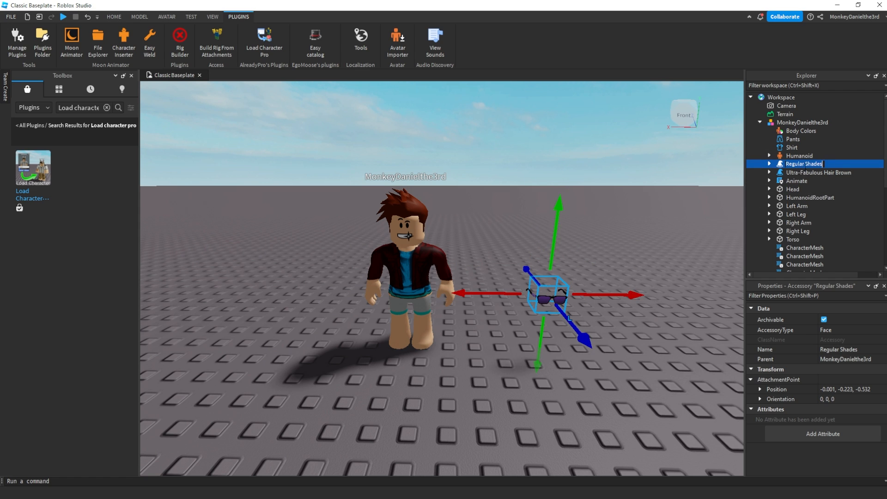
click(841, 165)
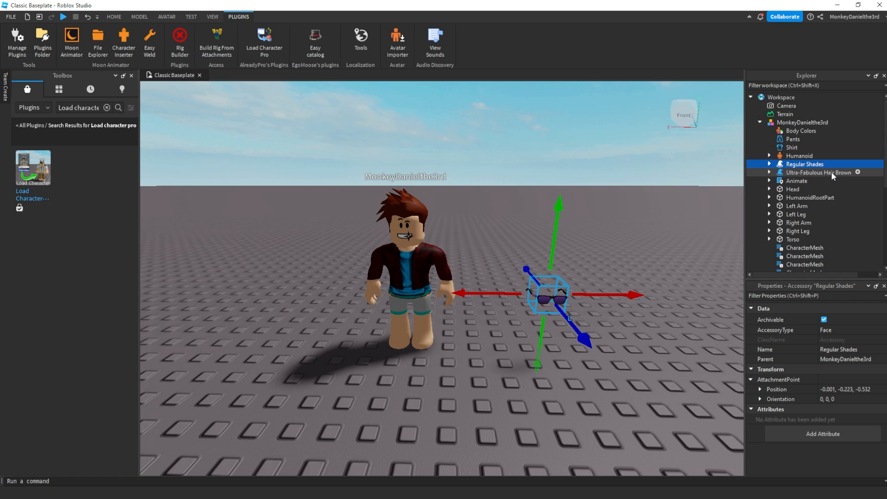
ctrl+click(837, 171)
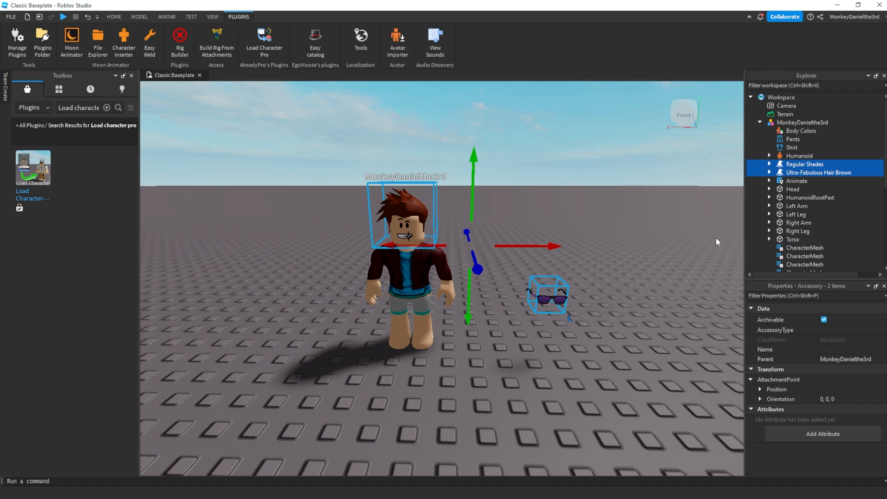
right_click(806, 170)
click(764, 439)
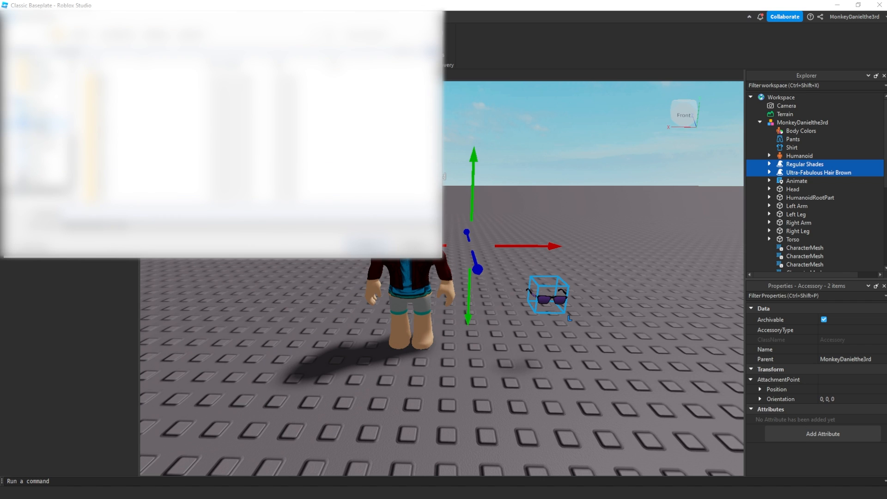
Save the accessory export as an OBJ file named Accesories in the Accesories folder inside Tutorial GFX.
scroll(41, 134, up, 3)
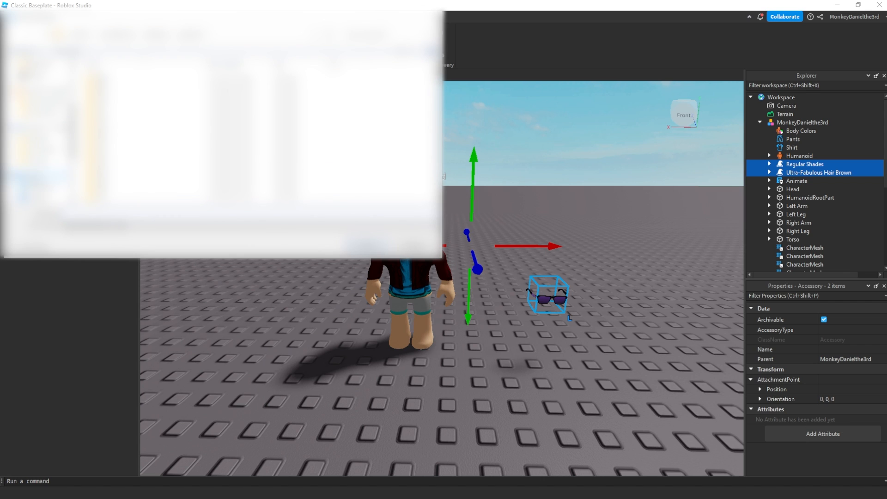
click(35, 176)
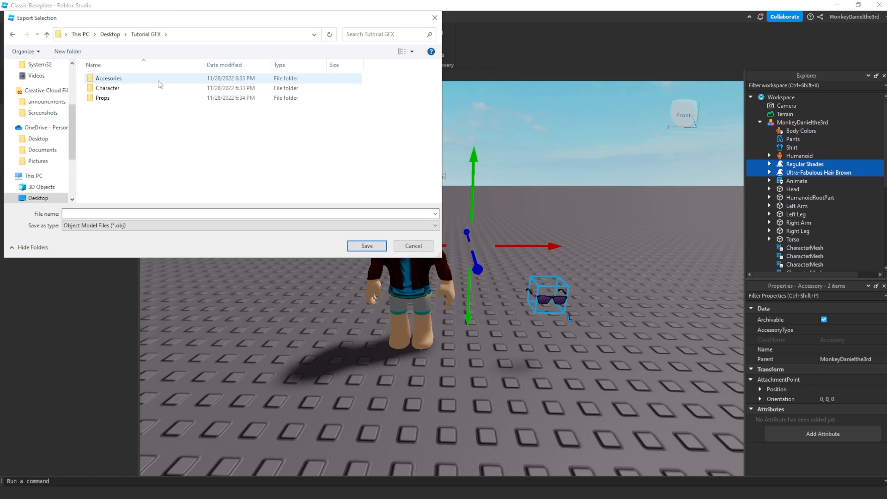
double_click(116, 78)
click(167, 213)
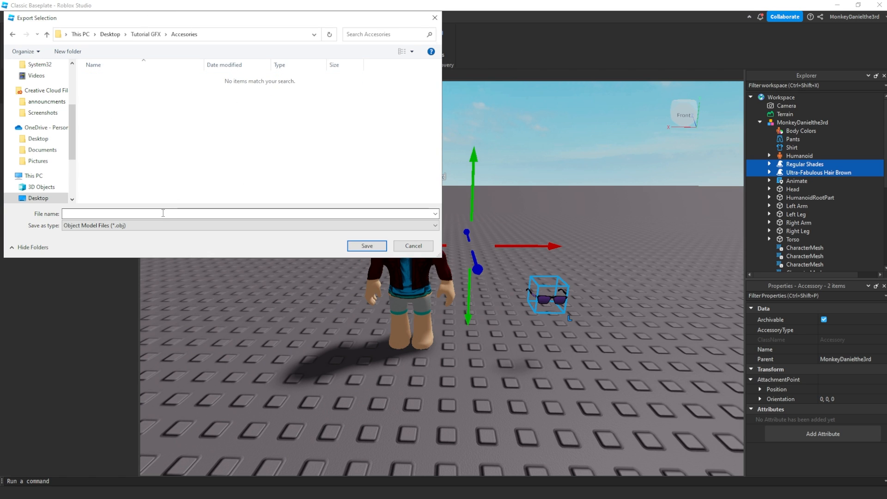
text(Accesories)
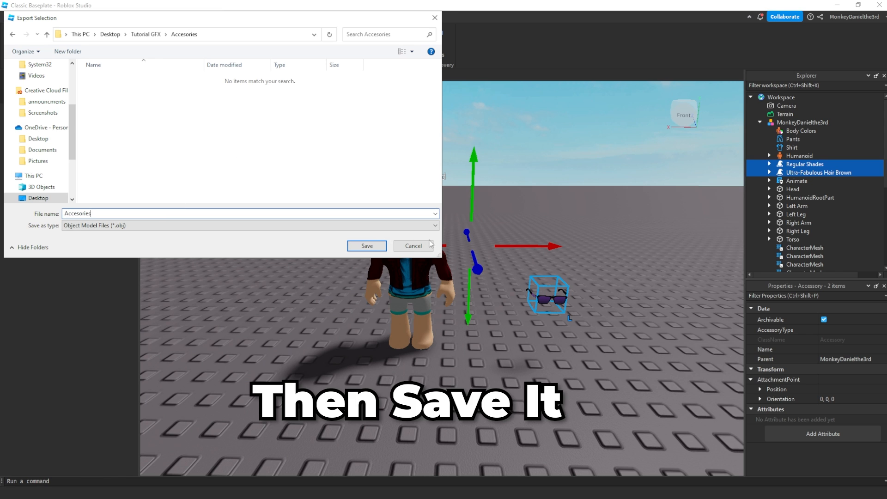
key(Return)
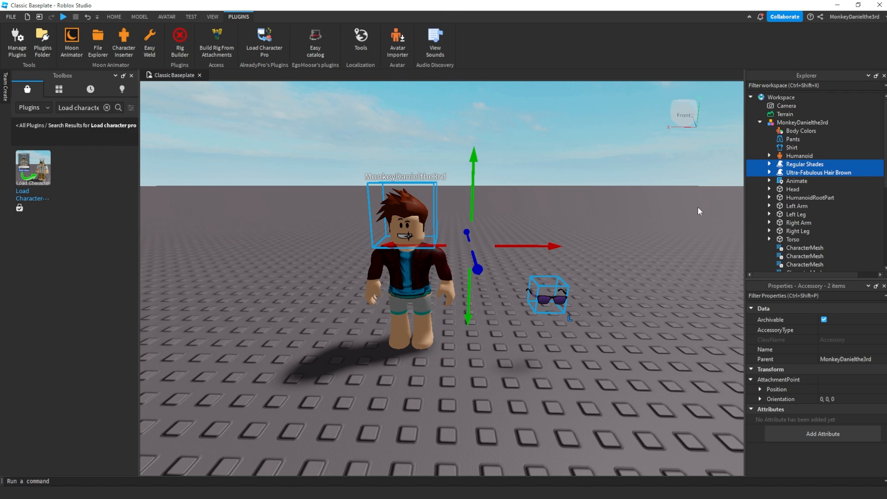
Delete the Regular Shades and Ultra-Fabulous Hair Brown accessories from the character model.
right_click(807, 171)
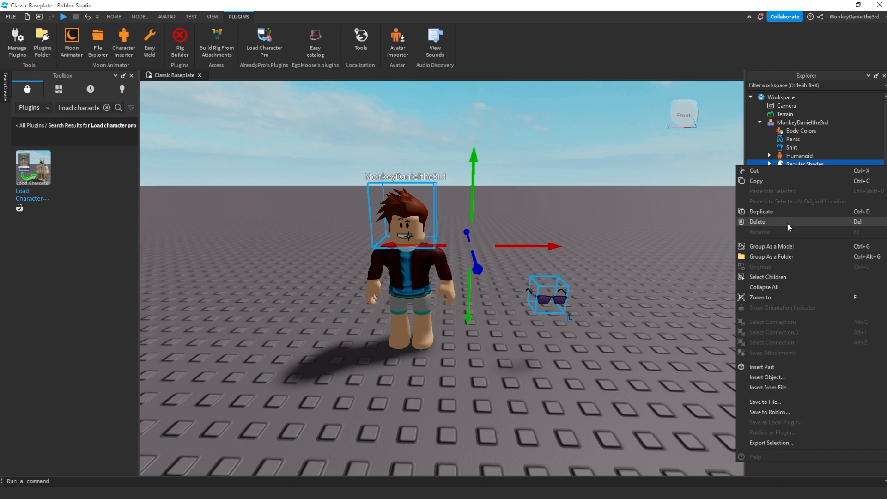
click(809, 221)
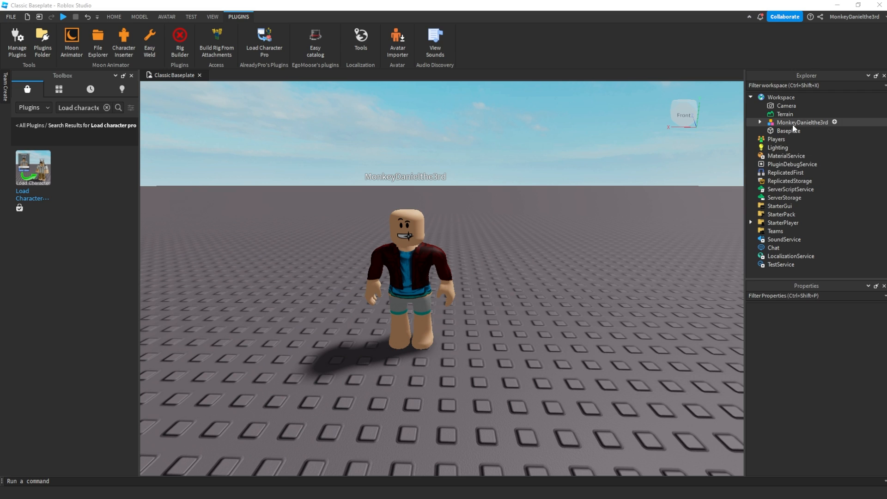
click(759, 123)
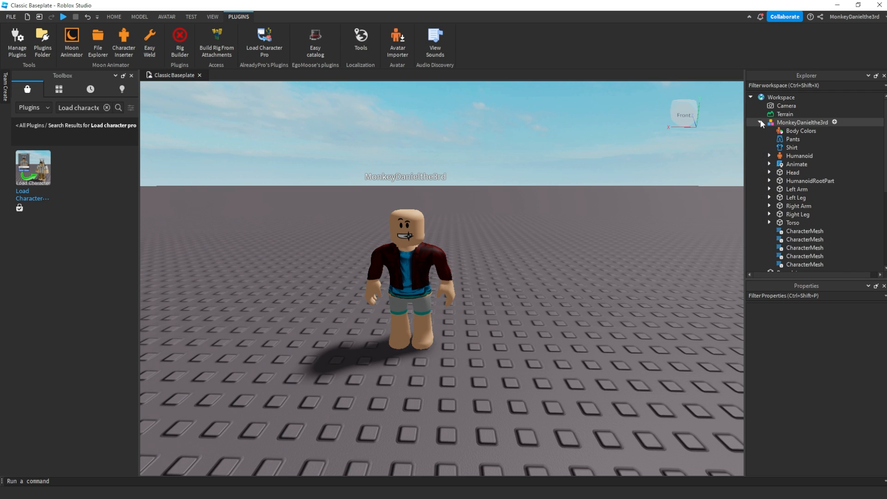
click(760, 123)
Export the whole character model as Texture.obj to the Character folder inside Tutorial GFX.
click(802, 124)
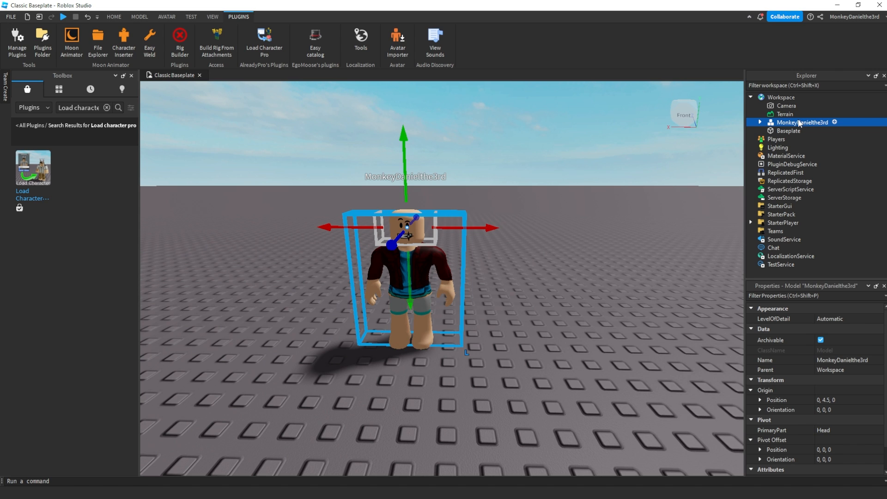
right_click(801, 123)
click(803, 437)
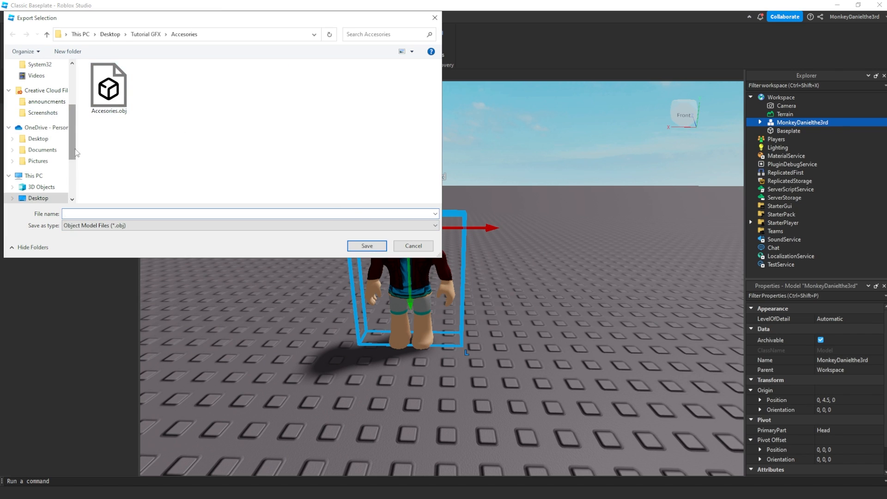
click(145, 34)
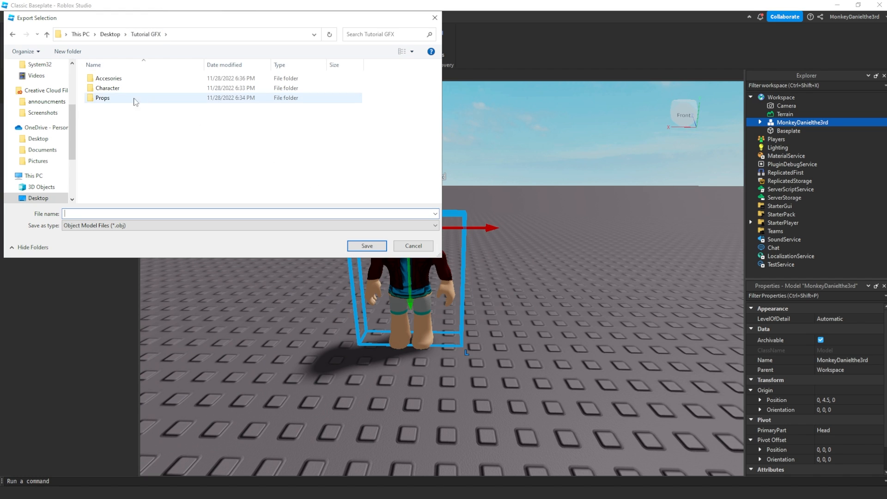
double_click(119, 92)
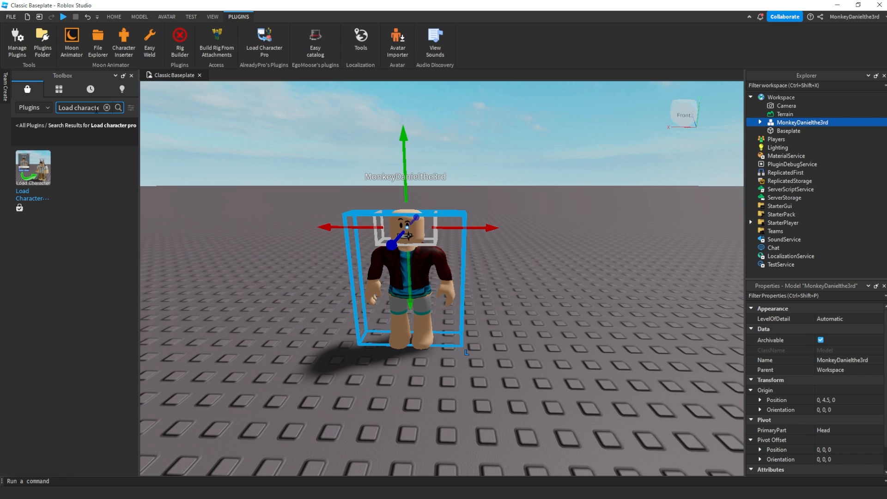
Search the Toolbox models for cup and place the Mesh coffee cup on the baseplate beside the character.
click(32, 108)
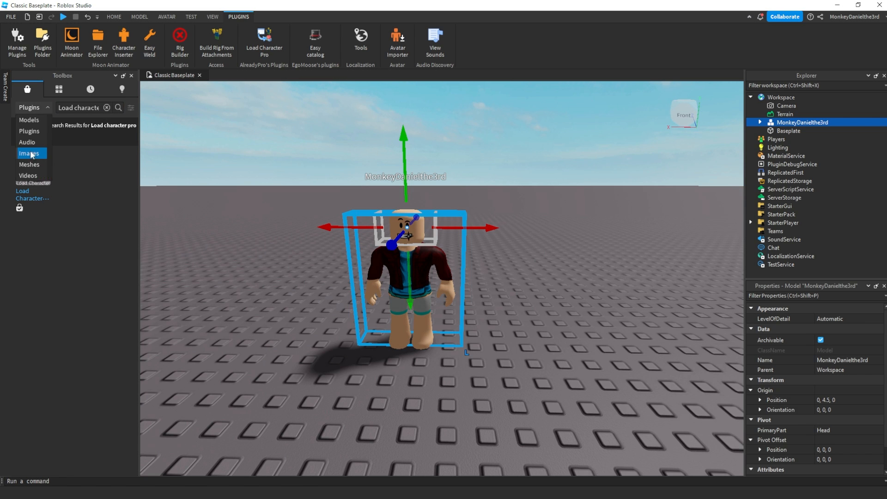
click(30, 120)
click(107, 108)
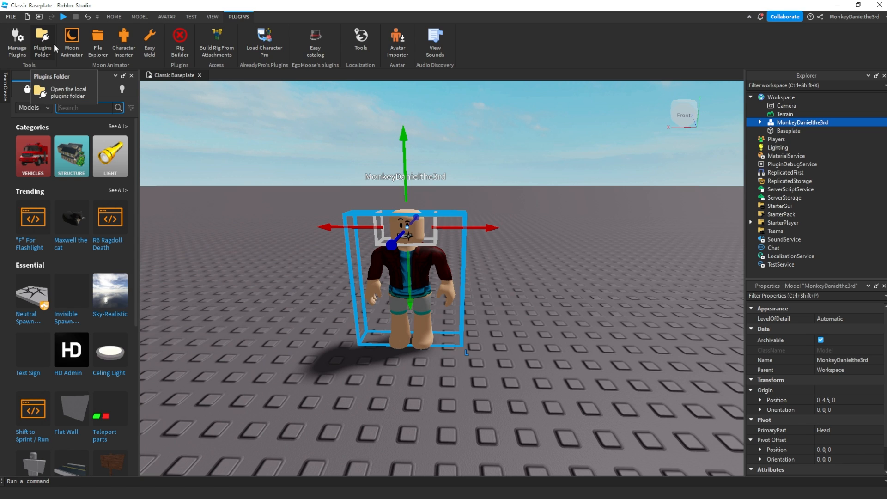
text(cup)
key(Return)
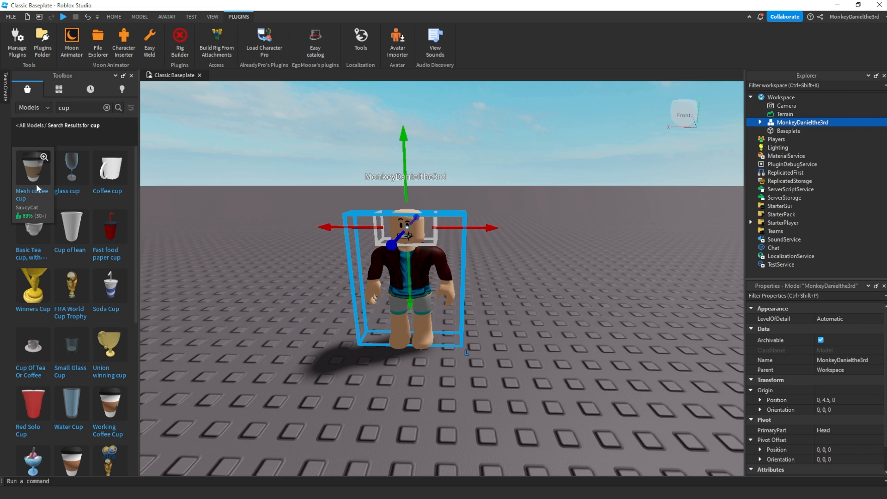
drag(32, 195, 527, 334)
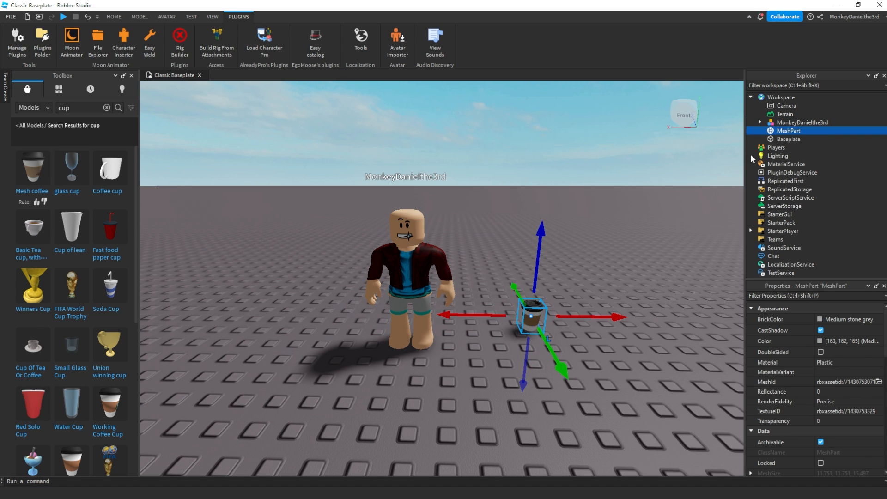
Try to export the coffee cup mesh to the Props folder inside Tutorial GFX.
right_click(789, 131)
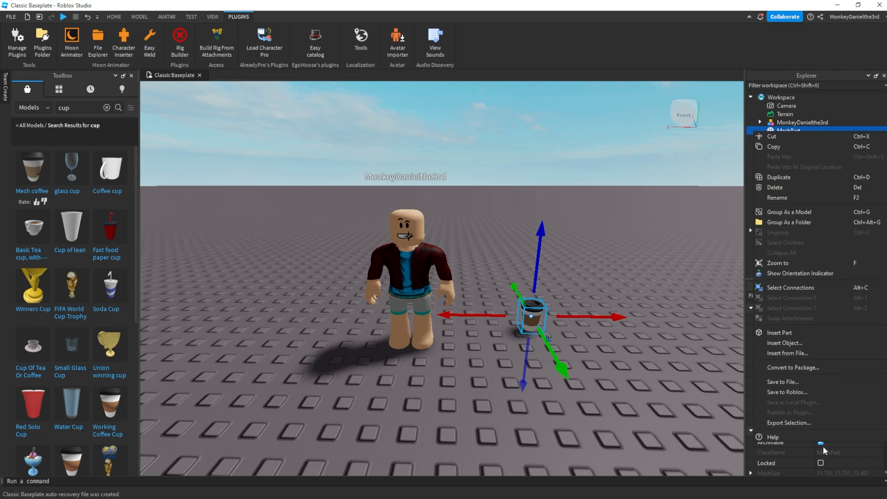
click(798, 424)
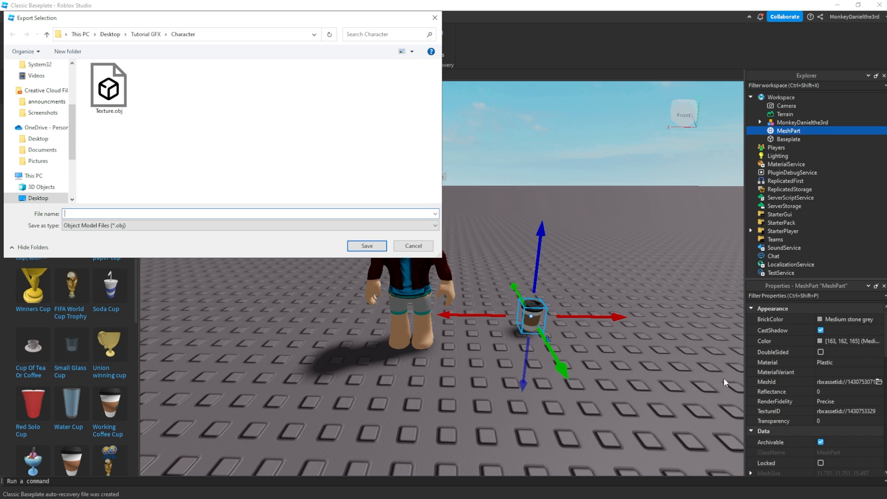
click(153, 39)
click(145, 100)
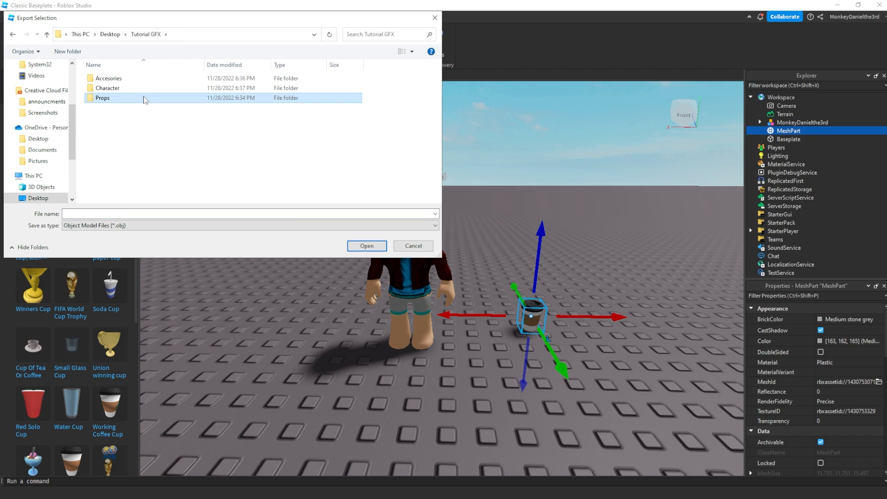
double_click(145, 99)
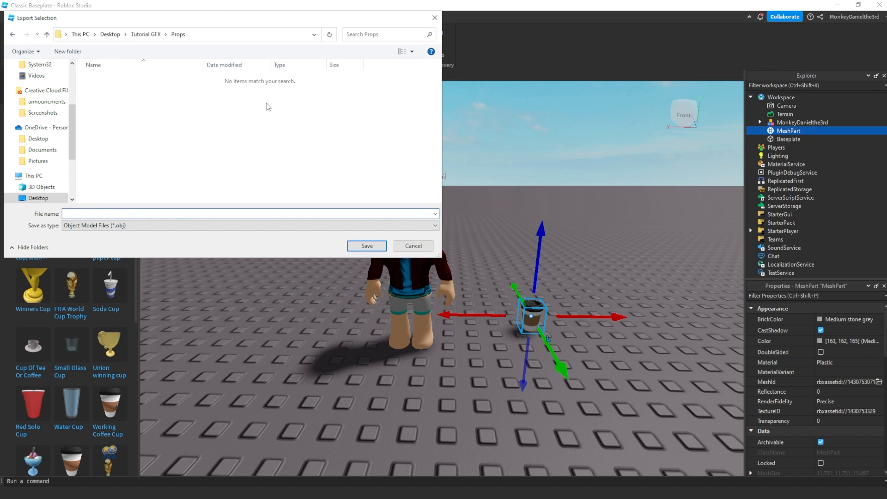
key(Escape)
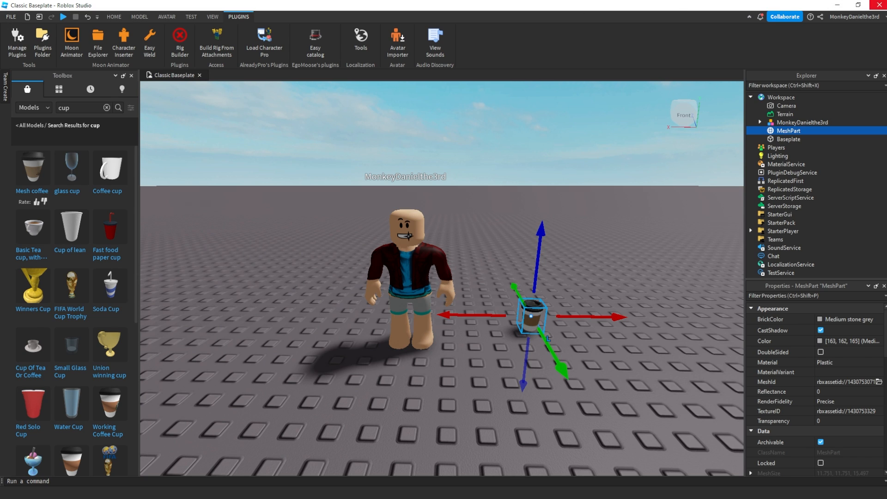
Close Roblox Studio without saving the changes to Classic Baseplate.
click(880, 5)
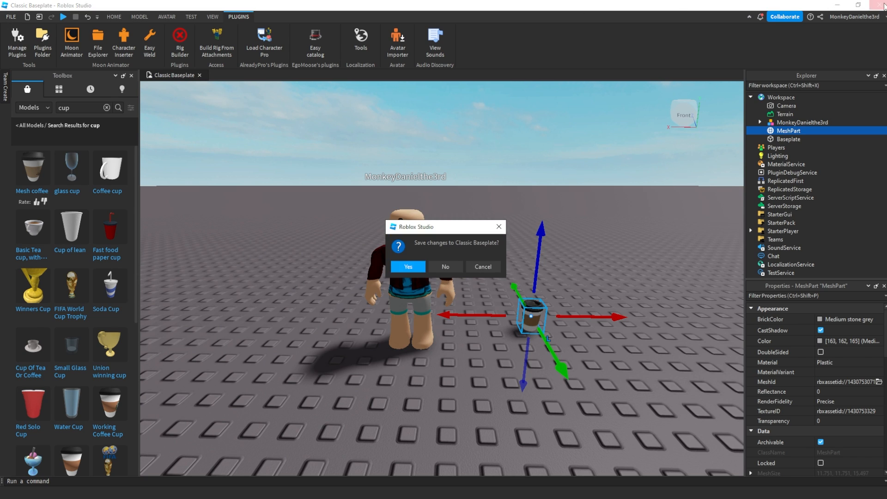
click(446, 267)
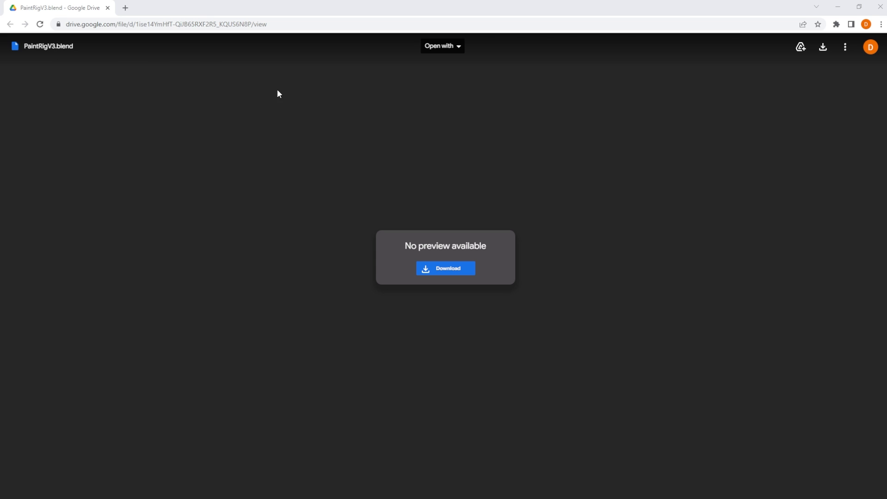
Download PaintRigV3.blend from Google Drive and open the downloaded rig in Blender.
click(459, 271)
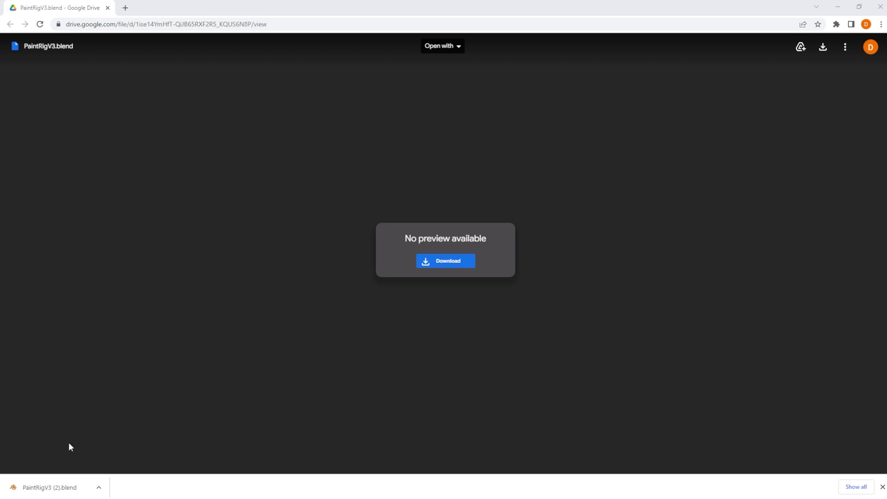
click(50, 489)
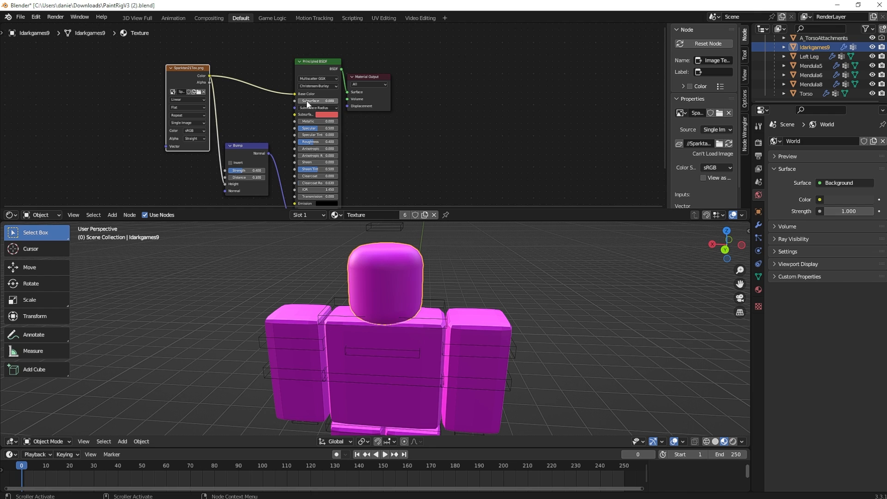
Reset the image texture node of the rig's Texture material to clear its missing image.
scroll(150, 60, up, 1)
scroll(162, 76, down, 2)
key(BackSpace)
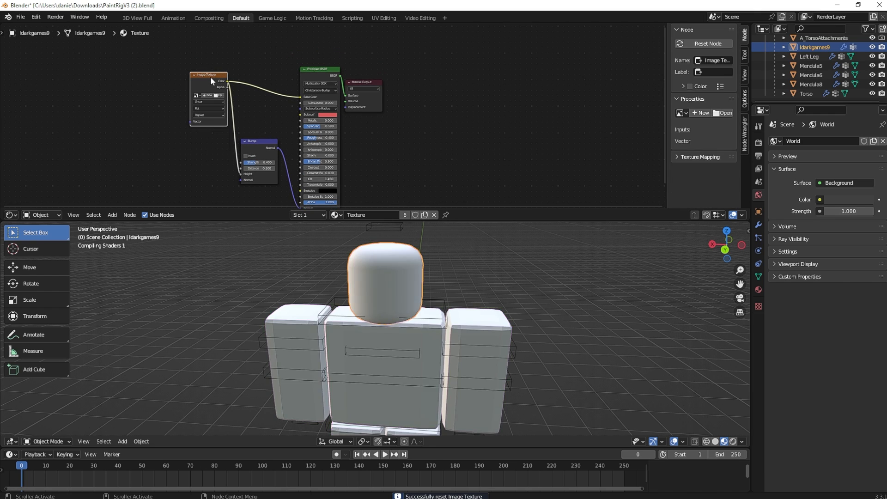
Load the avatar's exported diffuse PNG from the Tutorial GFX Character folder into the Texture material's Image Texture node.
scroll(212, 91, up, 2)
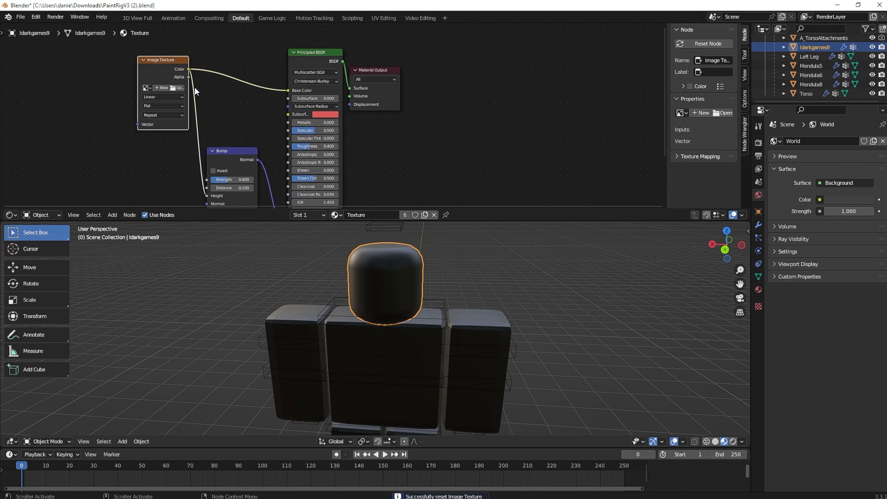
click(167, 85)
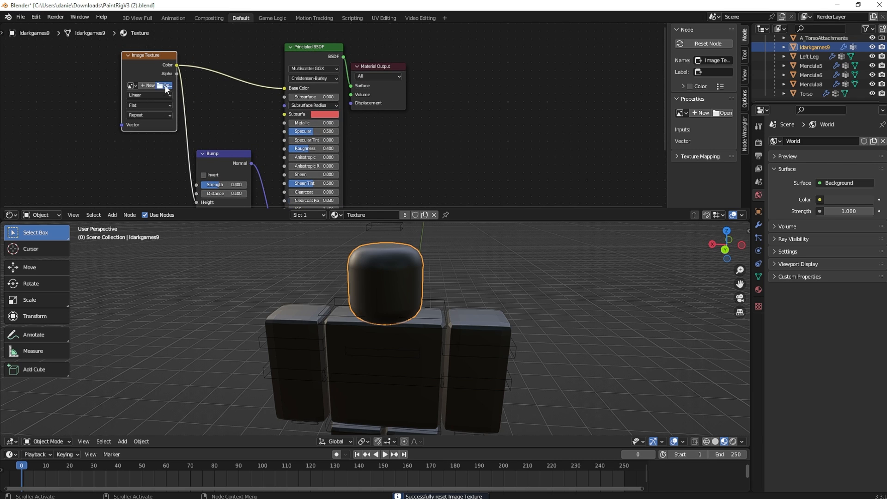
click(157, 149)
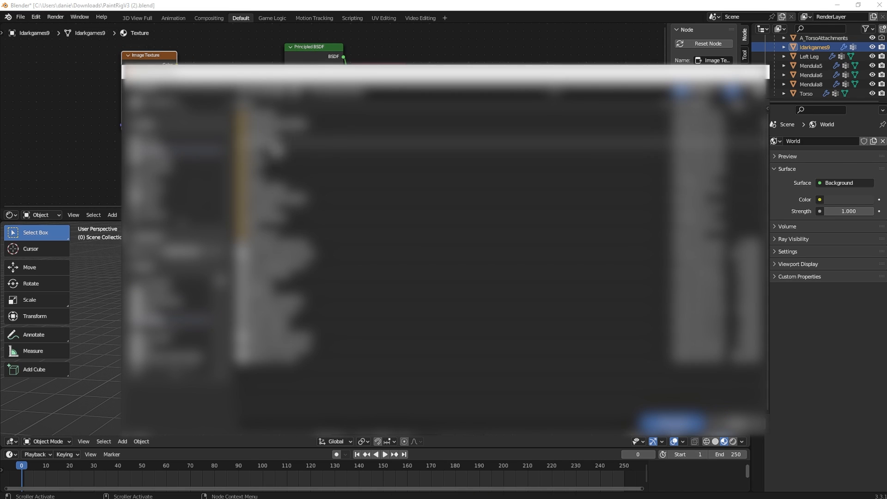
double_click(277, 234)
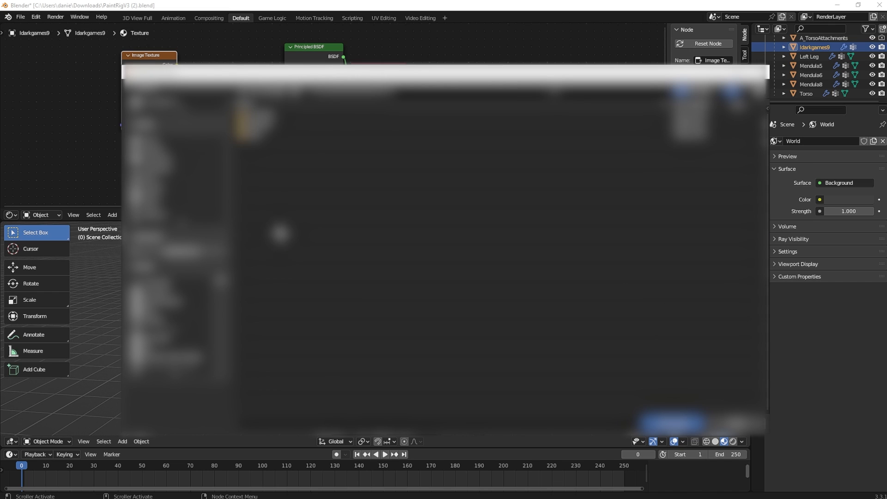
double_click(279, 124)
click(318, 115)
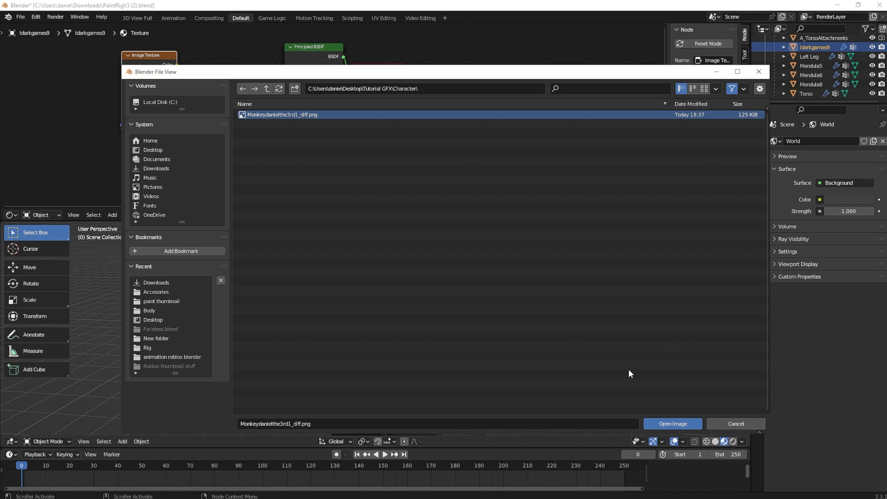
click(674, 424)
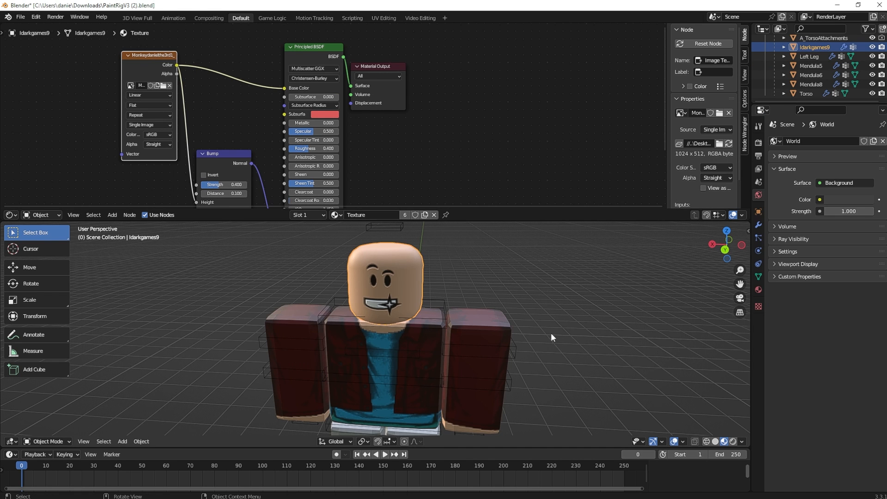
Enlarge the 3D viewport over the shader node editor so the whole textured rig fits in view.
scroll(551, 334, down, 7)
drag(735, 248, 730, 70)
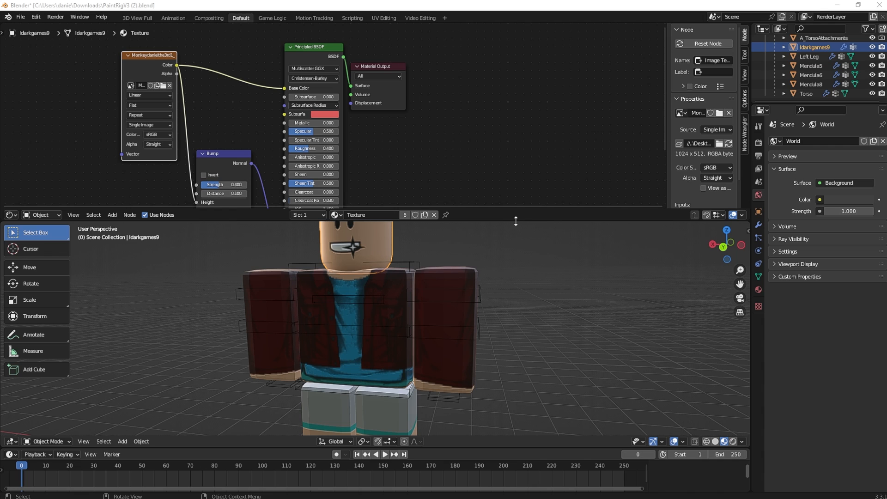
drag(516, 222, 670, 4)
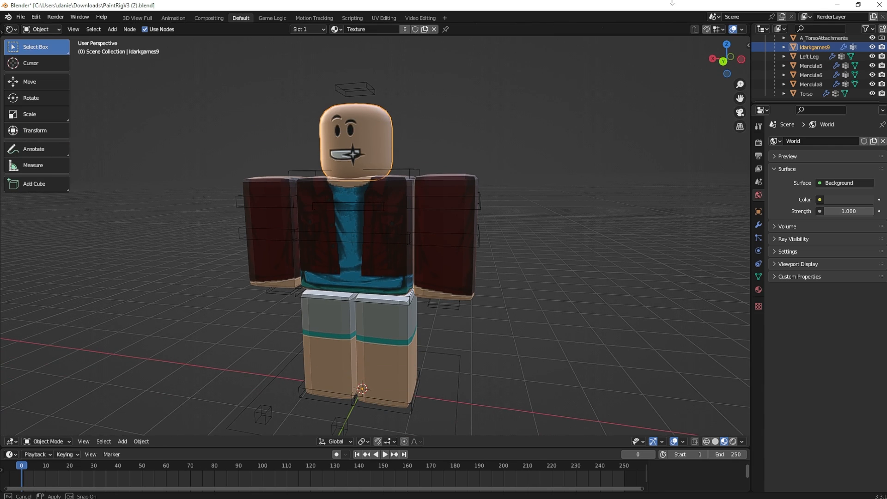
drag(744, 3, 739, 9)
drag(730, 61, 670, 69)
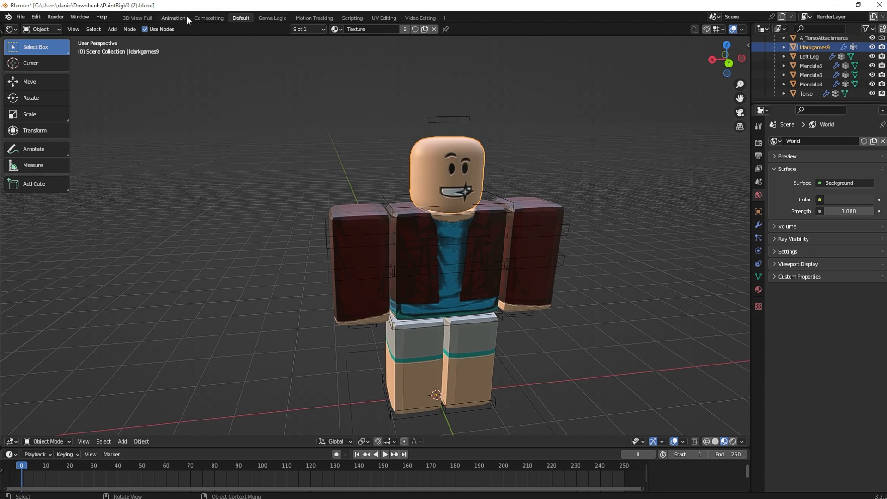
Import Accesories.obj from the Tutorial GFX Accesories folder as legacy Wavefront OBJ, with Split by Object and Split by Group enabled.
click(21, 19)
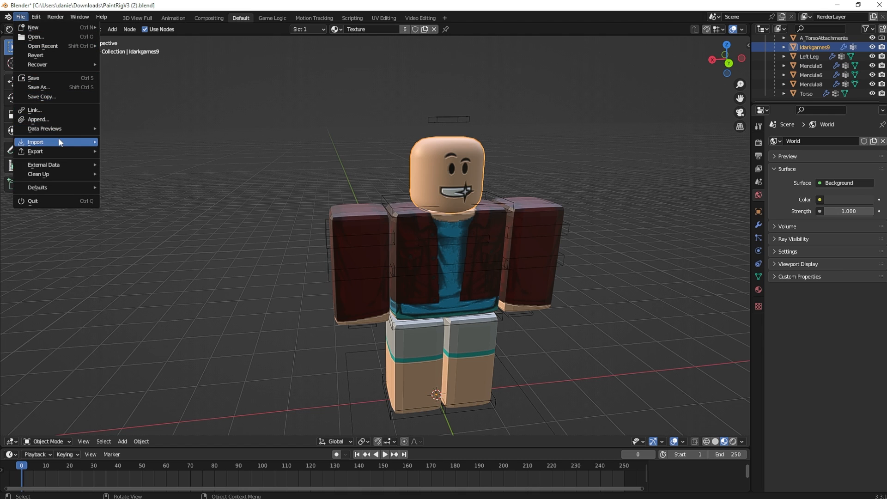
mouse_move(60, 142)
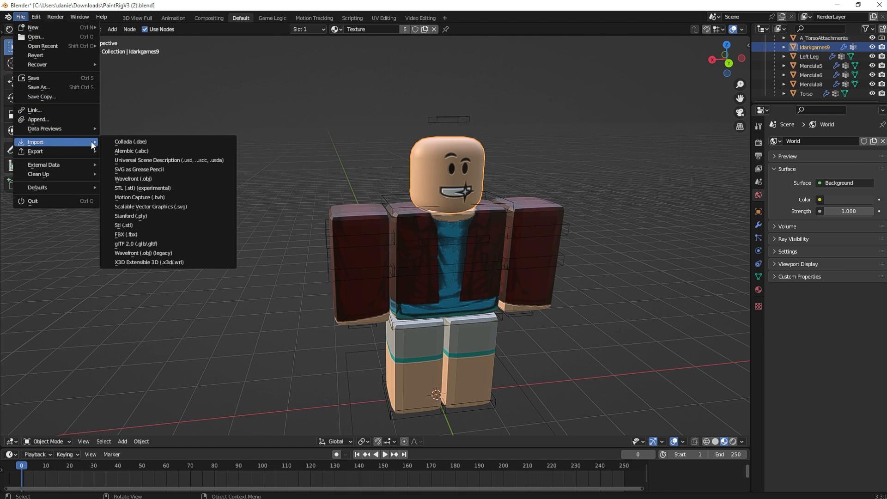
click(154, 255)
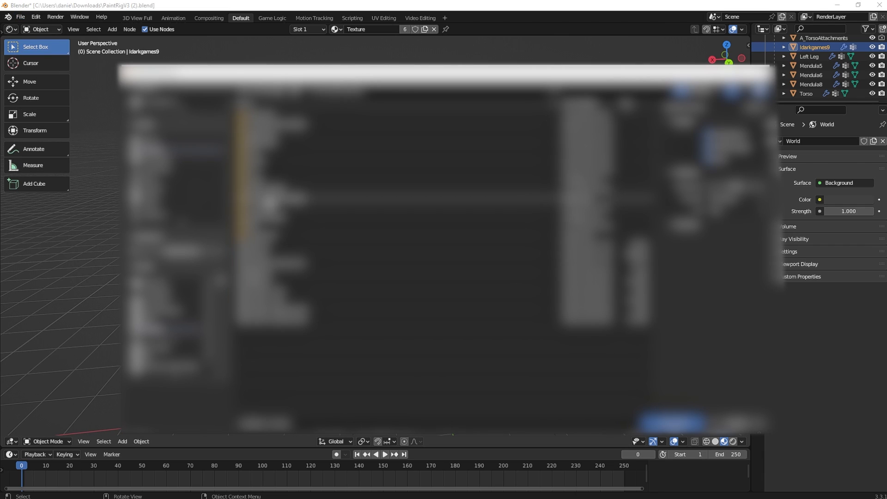
click(285, 239)
double_click(284, 238)
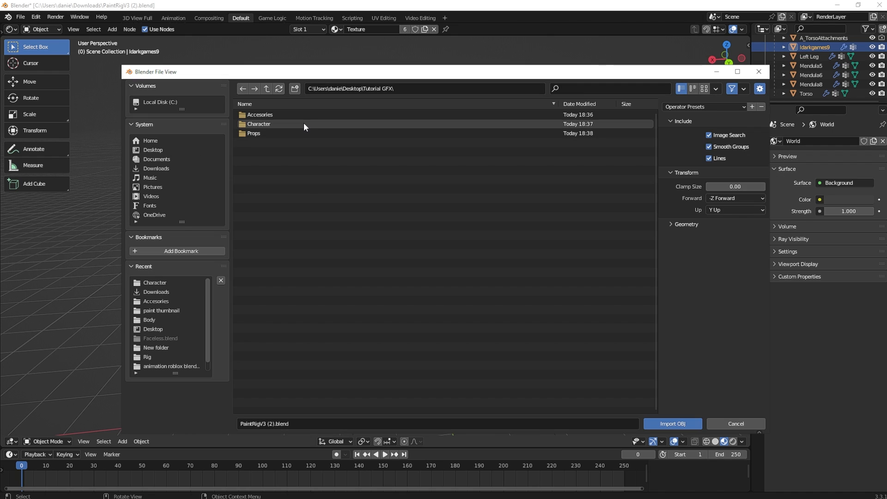
double_click(286, 114)
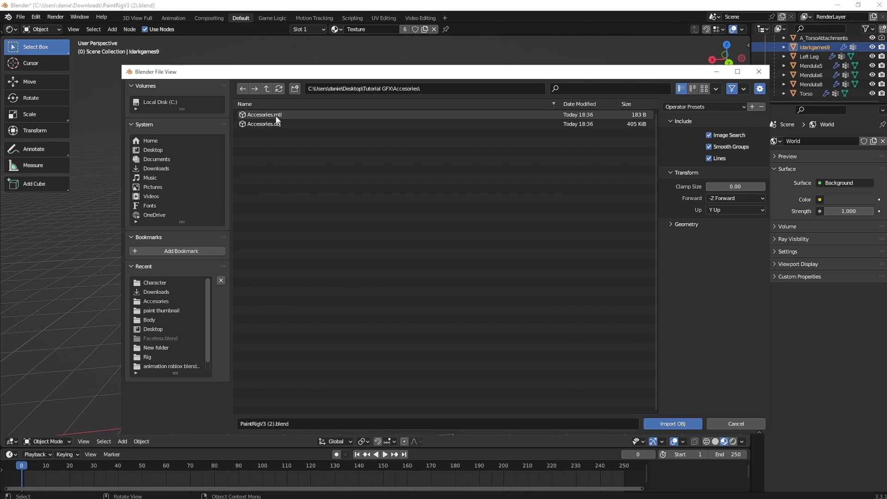
click(288, 124)
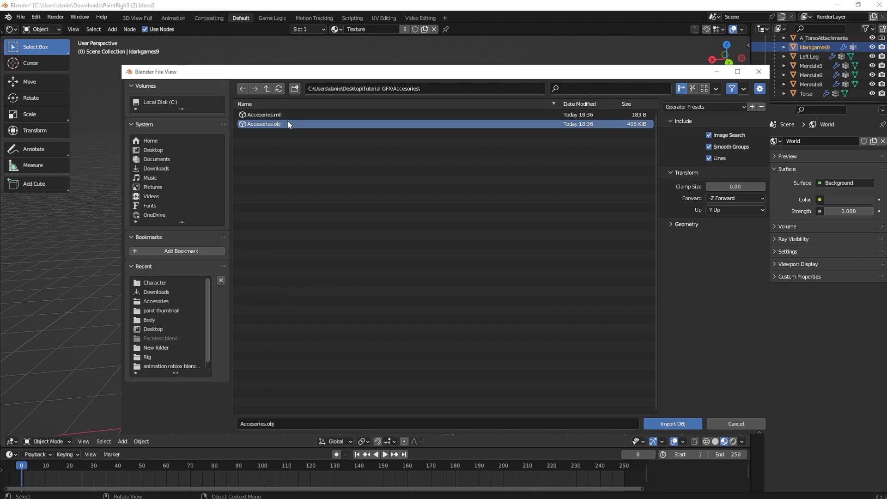
click(677, 228)
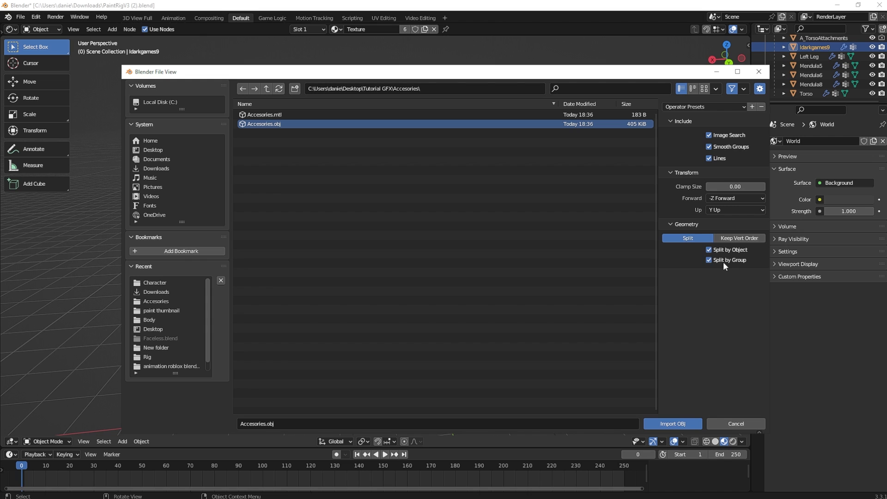
click(679, 425)
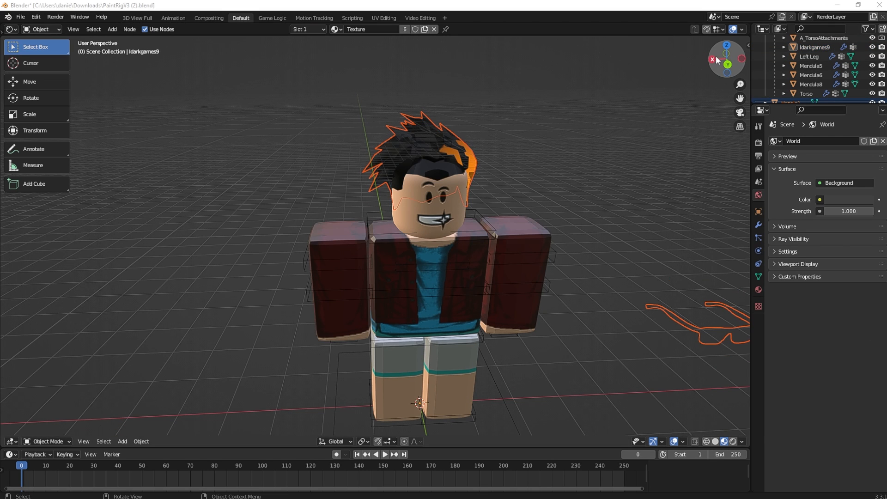
Turn off Show Backface in the viewport display settings of the hair's Handle1Mtl material.
mouse_move(717, 60)
mouse_down()
mouse_move(695, 61)
mouse_move(714, 60)
mouse_move(703, 85)
mouse_move(743, 48)
mouse_move(712, 102)
mouse_move(735, 48)
mouse_move(701, 66)
mouse_move(730, 83)
mouse_move(738, 64)
mouse_move(675, 42)
mouse_move(678, 64)
mouse_move(726, 59)
mouse_up()
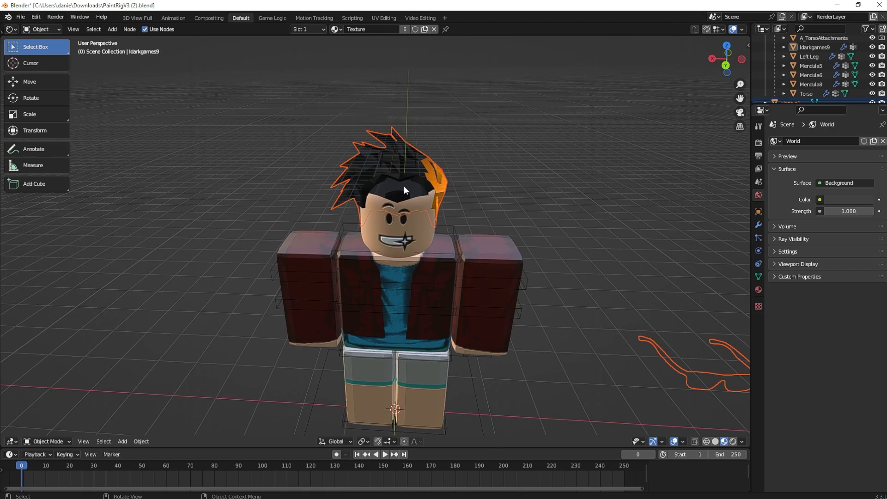
click(399, 148)
mouse_move(728, 58)
mouse_down()
mouse_move(723, 36)
mouse_move(742, 47)
mouse_move(724, 59)
mouse_move(733, 50)
mouse_up()
scroll(678, 130, down, 3)
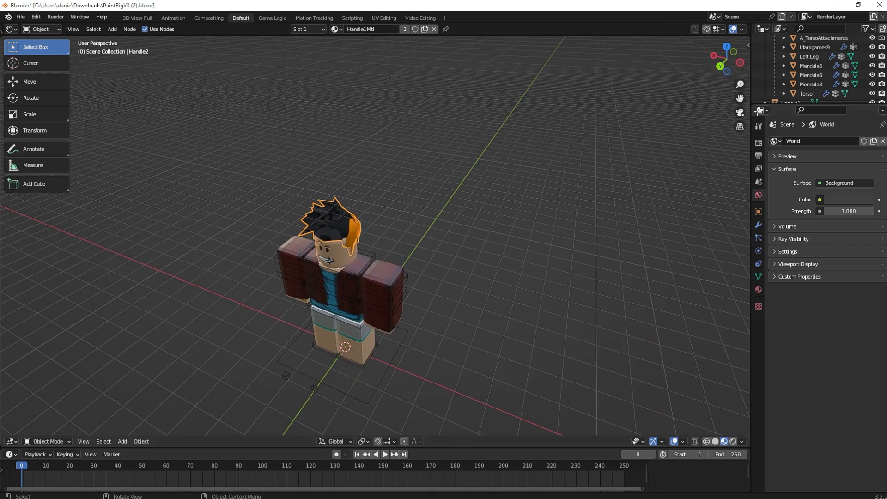
click(759, 290)
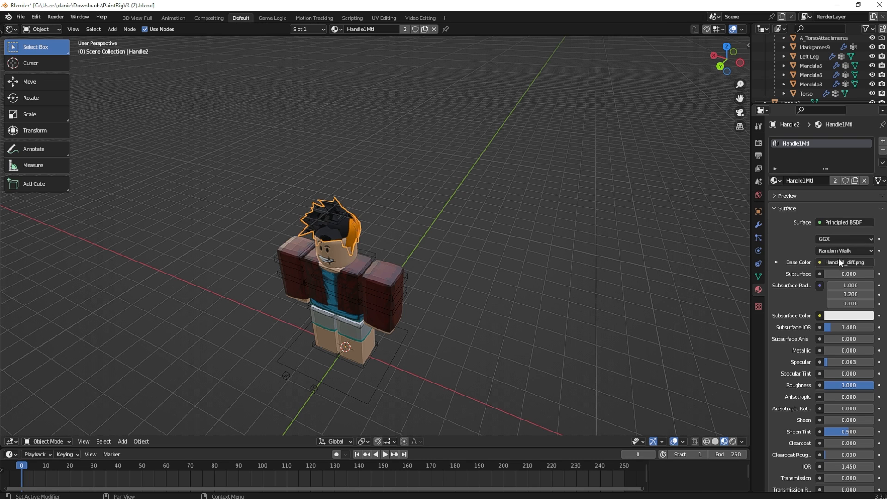
scroll(810, 333, down, 8)
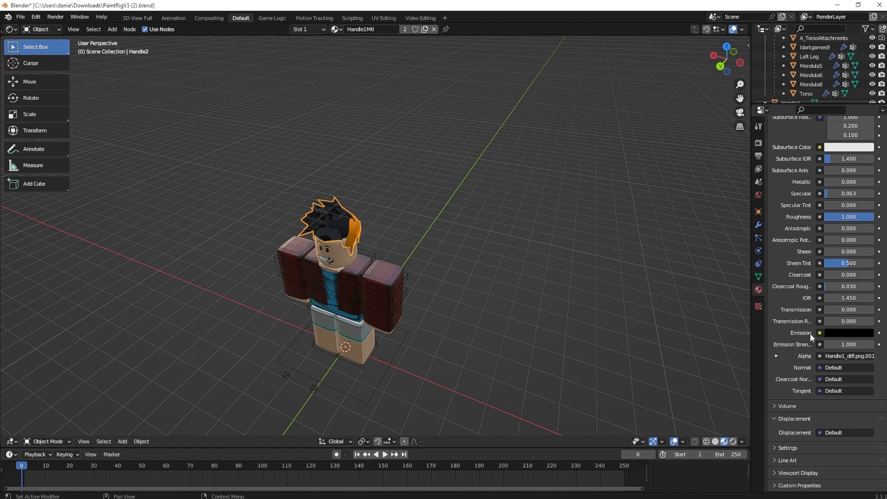
click(780, 470)
scroll(786, 472, down, 4)
click(803, 474)
scroll(791, 416, down, 5)
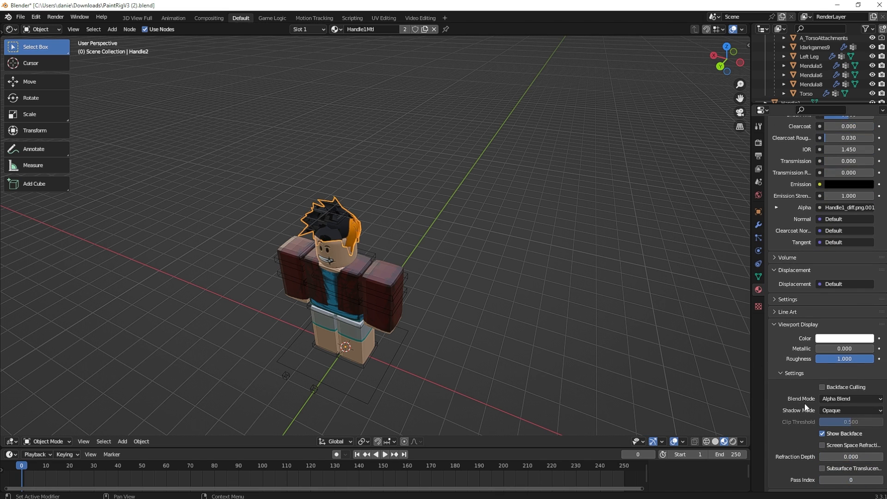
scroll(831, 429, down, 1)
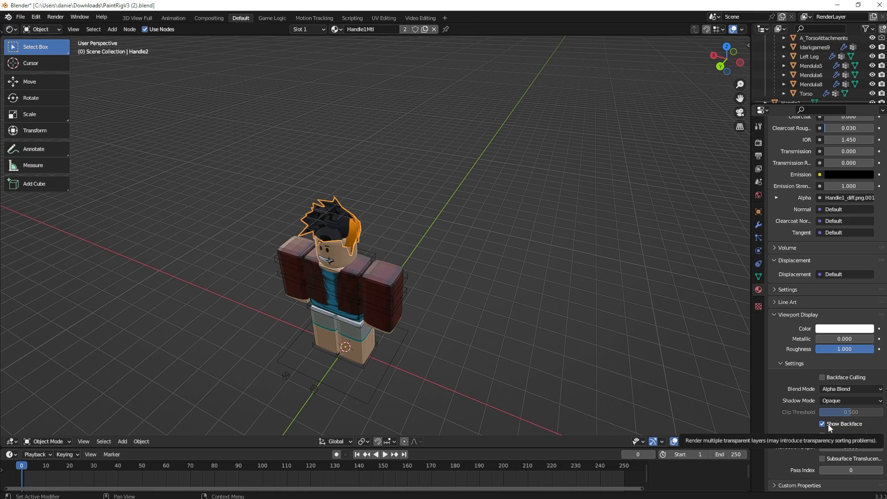
click(828, 423)
Assign an Image Texture to the Base Color of the hair's Handle1Mtl material.
mouse_move(727, 58)
mouse_down()
mouse_move(758, 55)
mouse_move(747, 52)
mouse_move(798, 82)
mouse_move(732, 62)
mouse_up()
scroll(823, 78, down, 2)
click(795, 87)
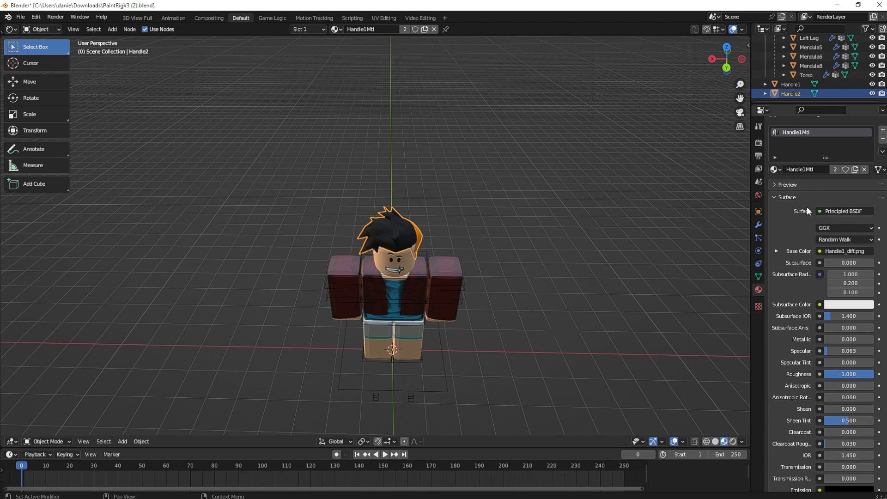
click(819, 251)
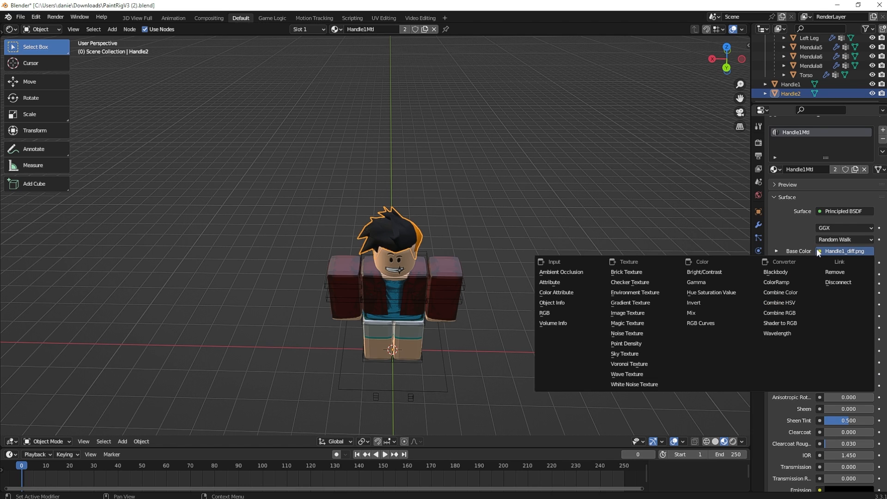
key(Escape)
click(820, 251)
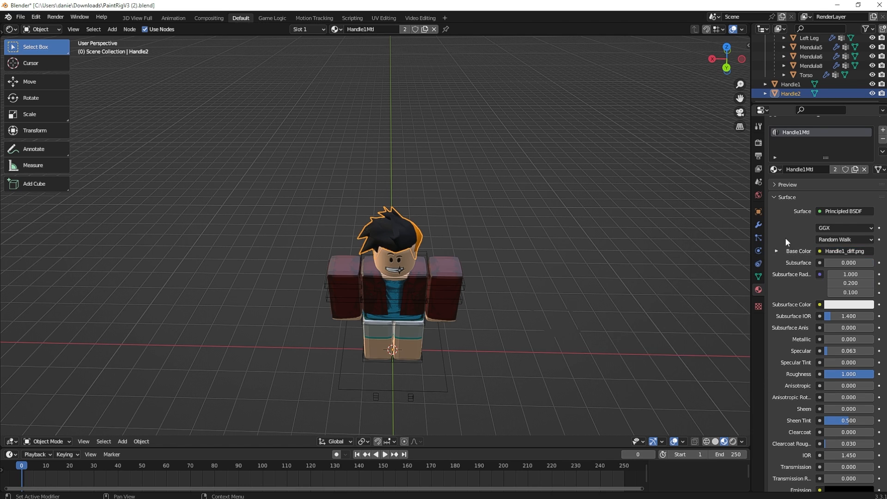
click(819, 251)
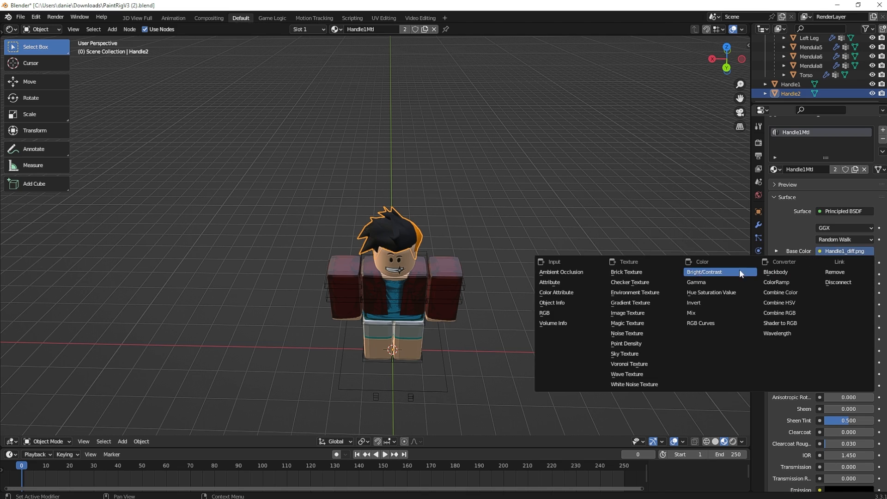
click(635, 312)
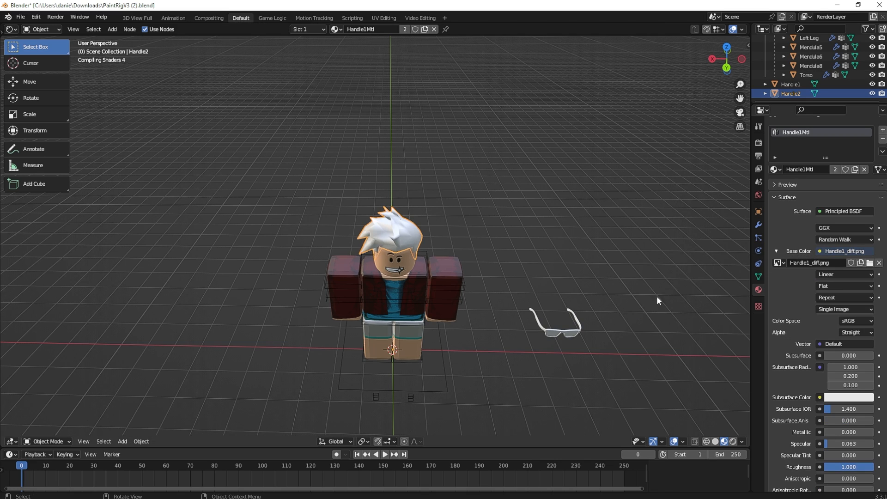
Open Handle1_diff.png from the Tutorial GFX Accesories folder as the hair material's Base Color image.
click(867, 264)
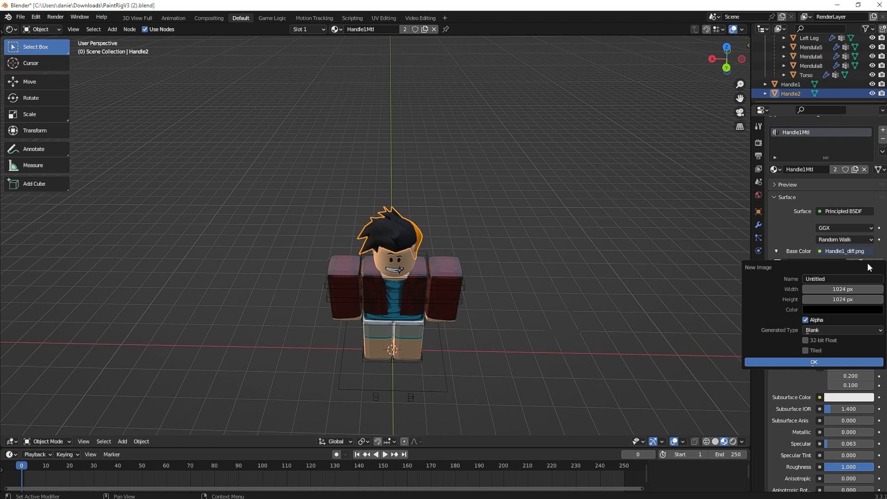
click(870, 262)
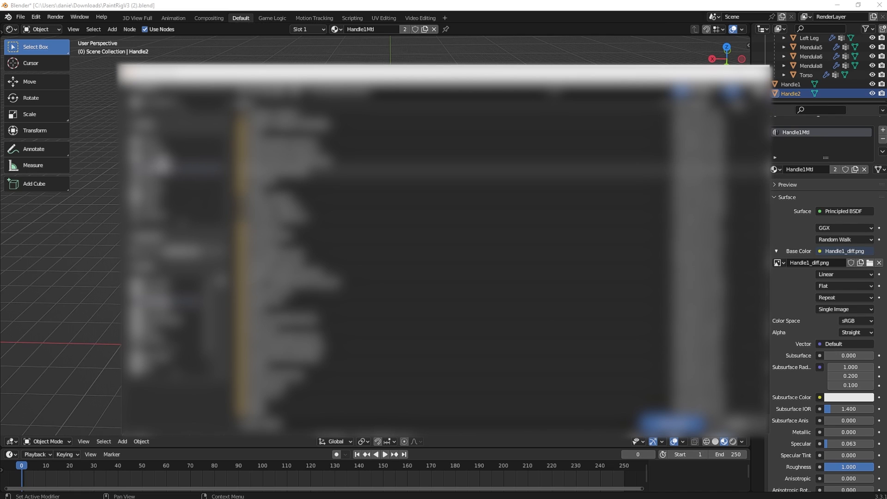
click(158, 151)
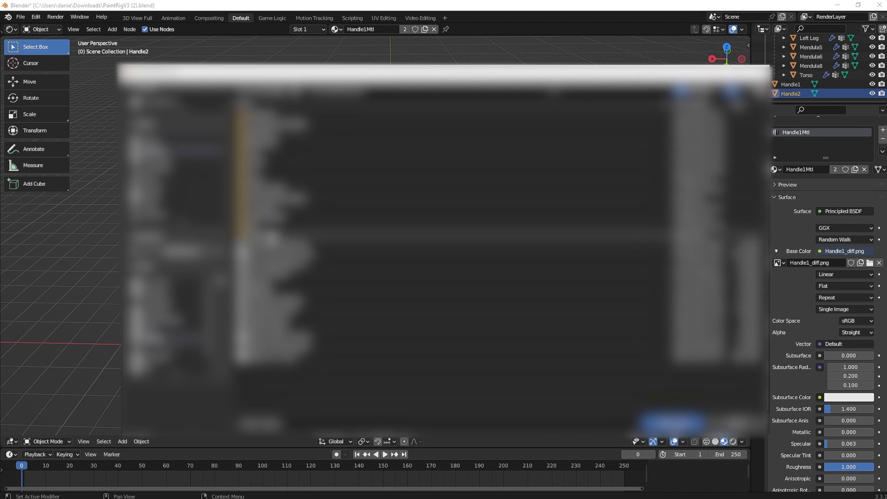
double_click(272, 236)
double_click(273, 114)
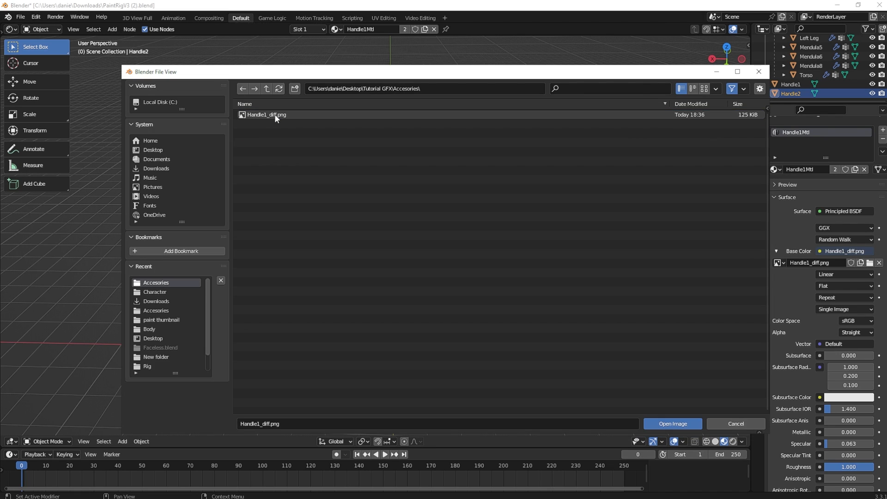
click(293, 115)
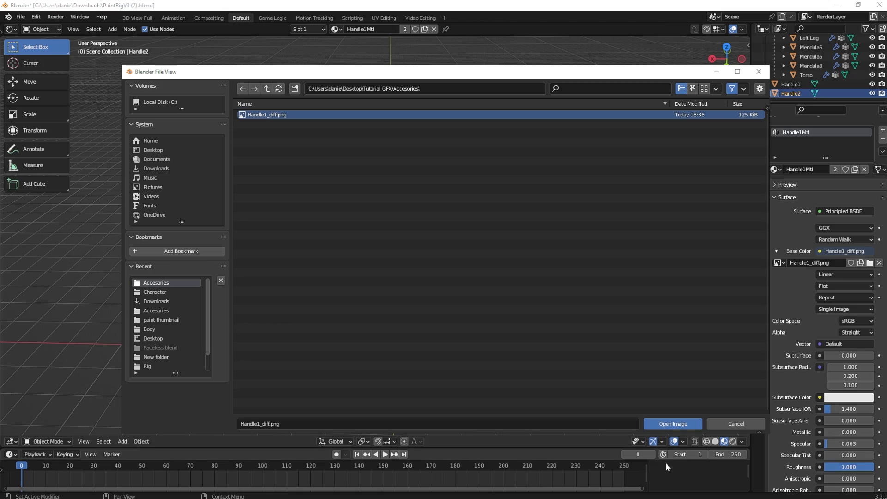
click(674, 424)
mouse_move(727, 59)
mouse_down()
mouse_move(712, 65)
mouse_move(802, 107)
mouse_move(736, 61)
mouse_up()
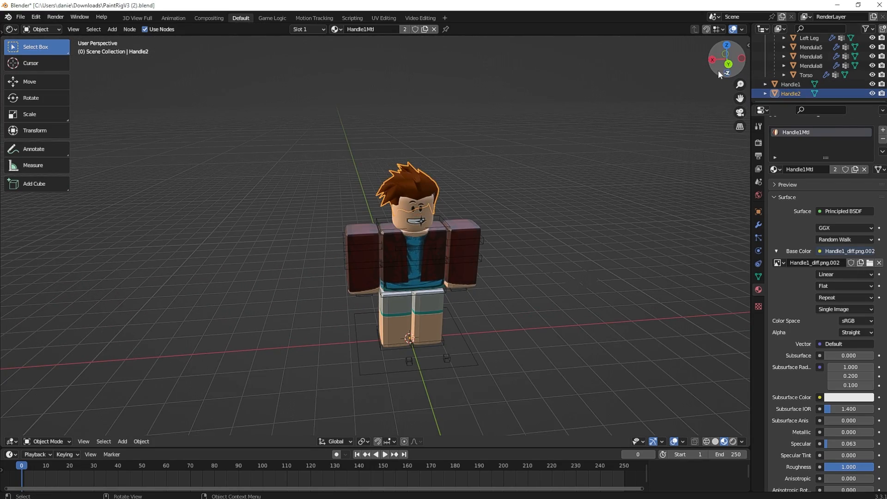
mouse_move(718, 71)
mouse_down()
mouse_move(758, 90)
mouse_move(724, 79)
mouse_up()
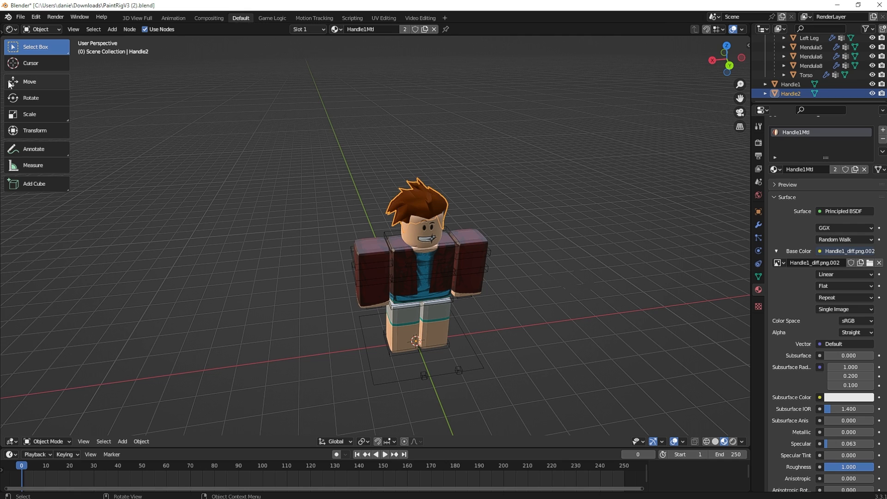
Lower the hair slightly along the vertical axis so it sits on the head.
click(30, 82)
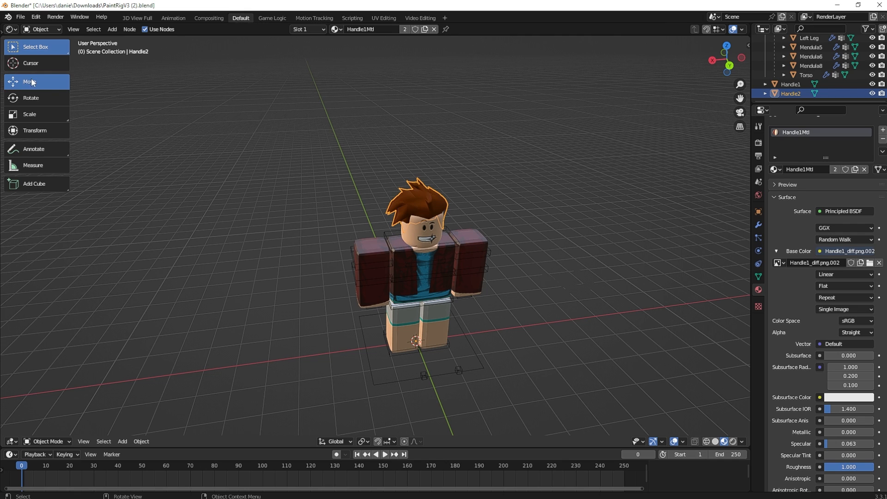
drag(420, 313, 426, 317)
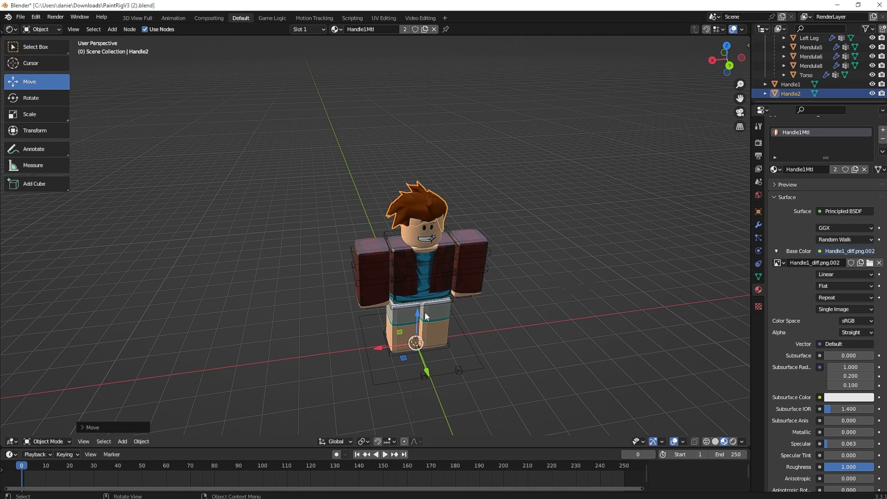
Try rotating the hair around the head and stretching it vertically, undoing both changes.
click(53, 100)
drag(405, 369, 426, 376)
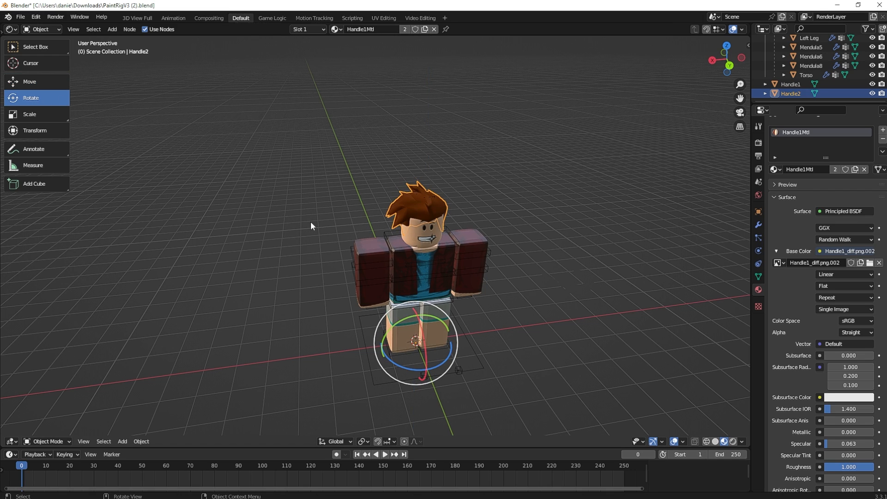
key(ctrl+z)
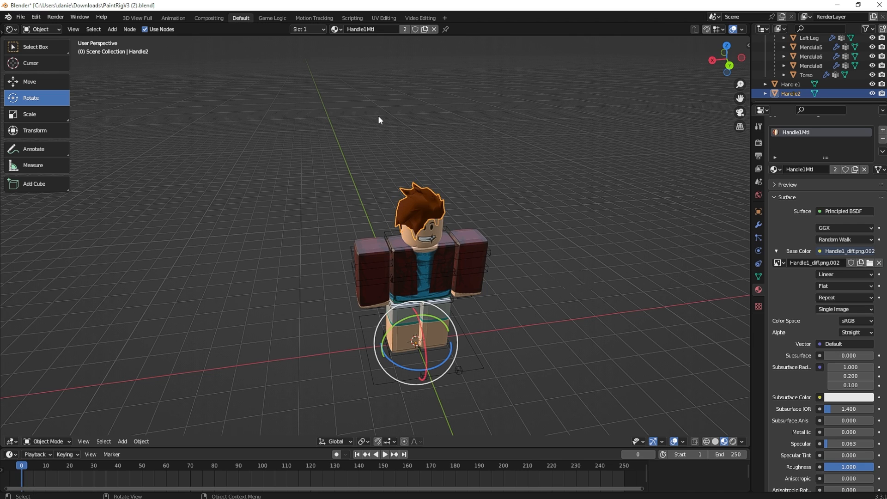
key(ctrl+shift+z)
click(32, 114)
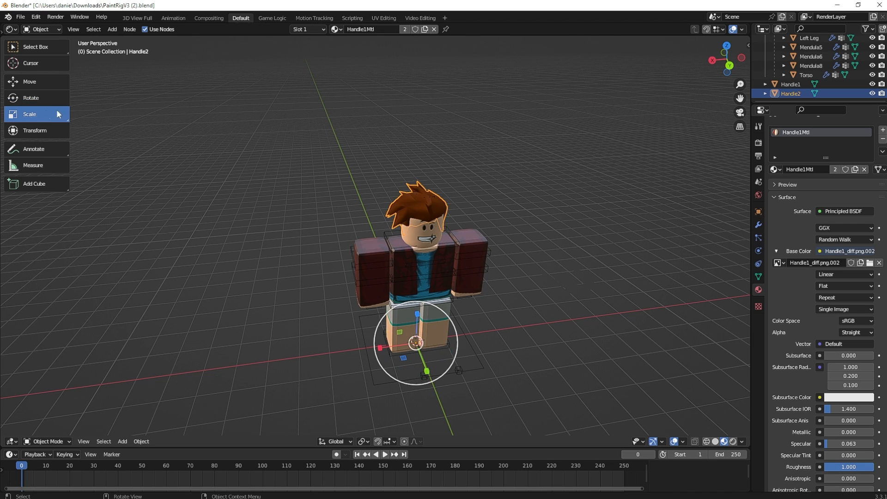
drag(420, 315, 447, 334)
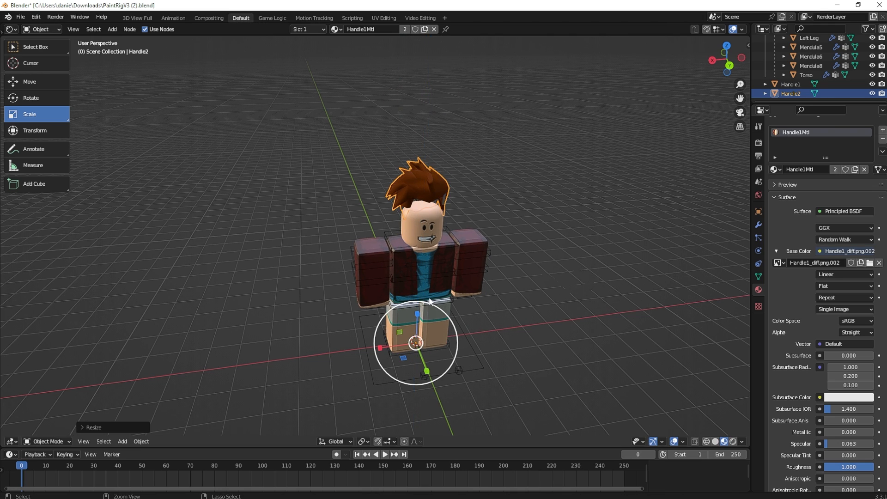
key(ctrl+z)
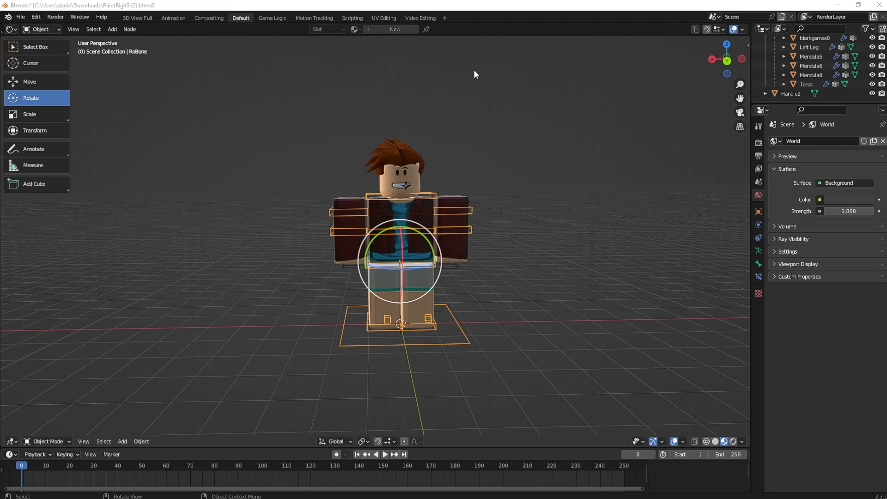
Add a Layout workspace from the General presets.
click(445, 17)
mouse_move(441, 34)
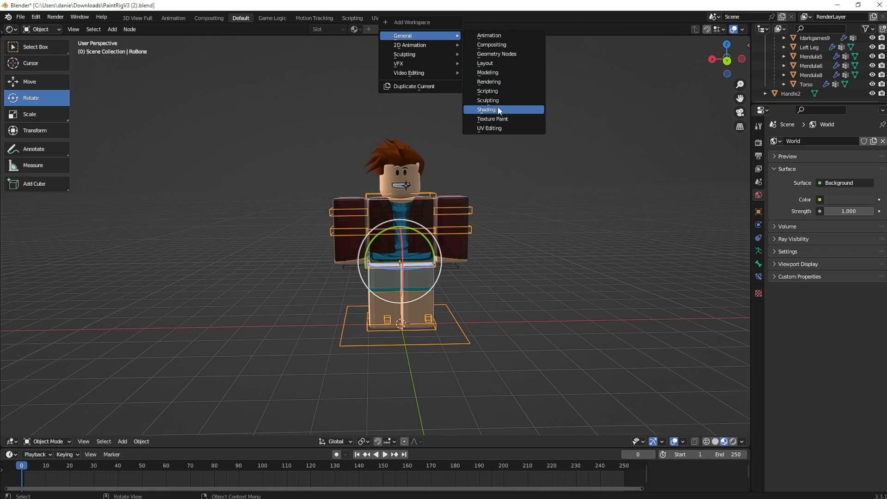
click(502, 63)
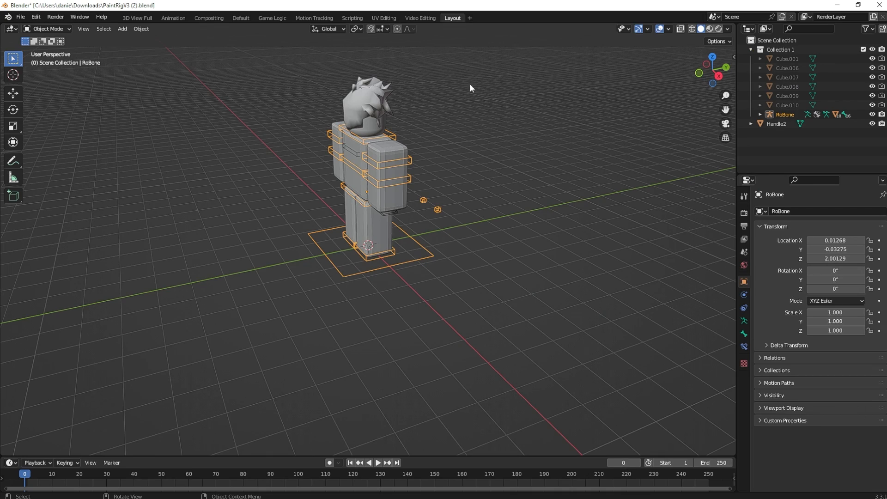
Select the RoBone armature and switch it from Object Mode to Pose Mode.
drag(712, 72, 696, 67)
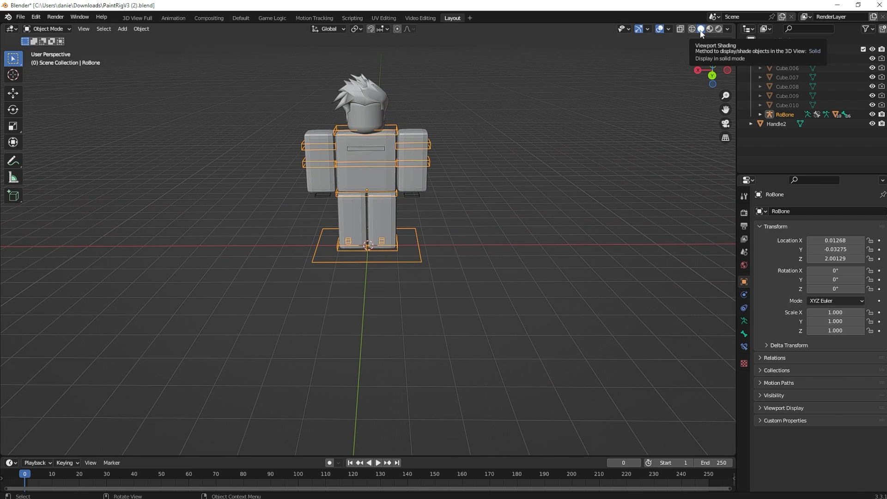
click(423, 145)
click(468, 145)
click(427, 144)
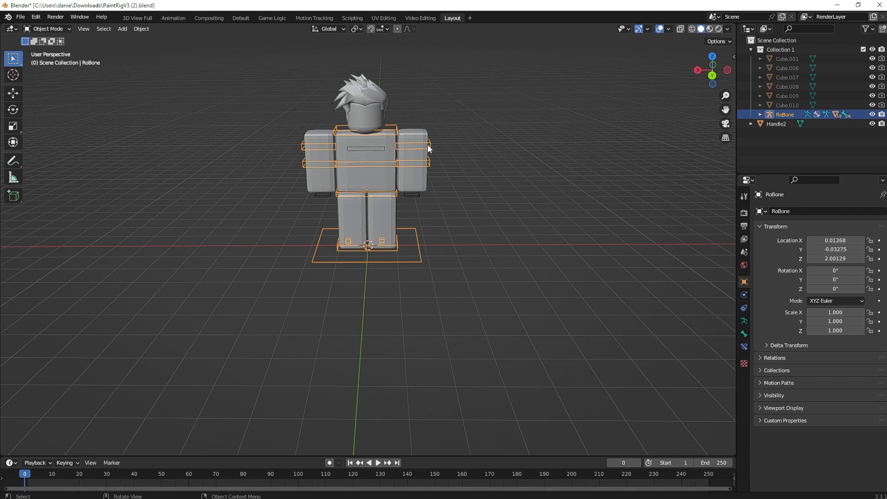
click(51, 27)
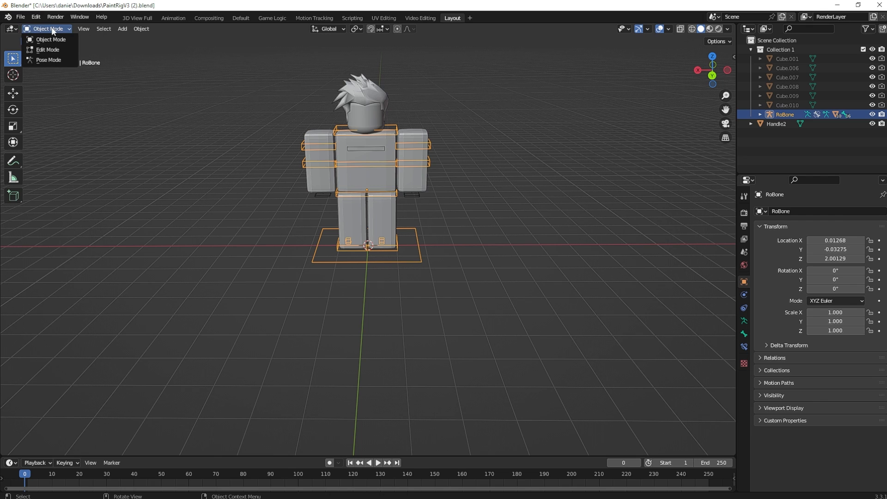
click(49, 60)
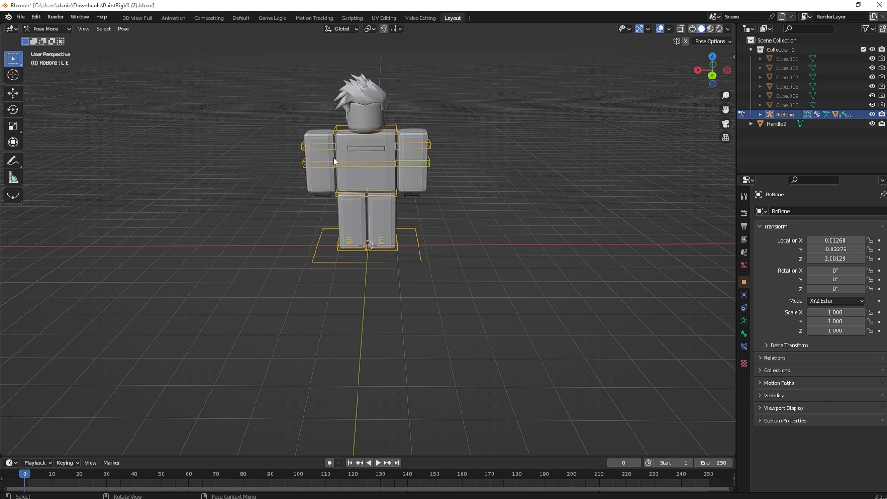
Swing the rig's right arm forward by rotating the upper arm bone R A.
drag(711, 90, 672, 124)
drag(710, 92, 329, 159)
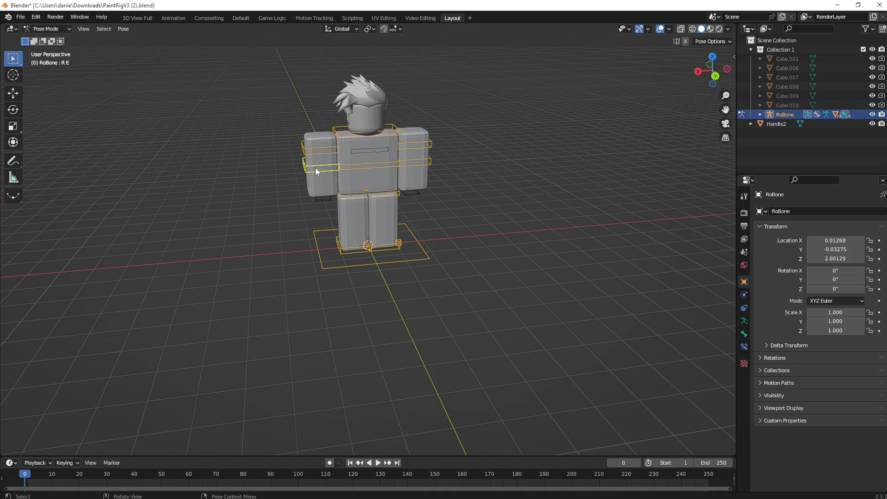
click(12, 110)
mouse_move(323, 160)
mouse_down()
mouse_move(314, 164)
mouse_move(296, 146)
mouse_move(322, 133)
mouse_move(328, 167)
mouse_up()
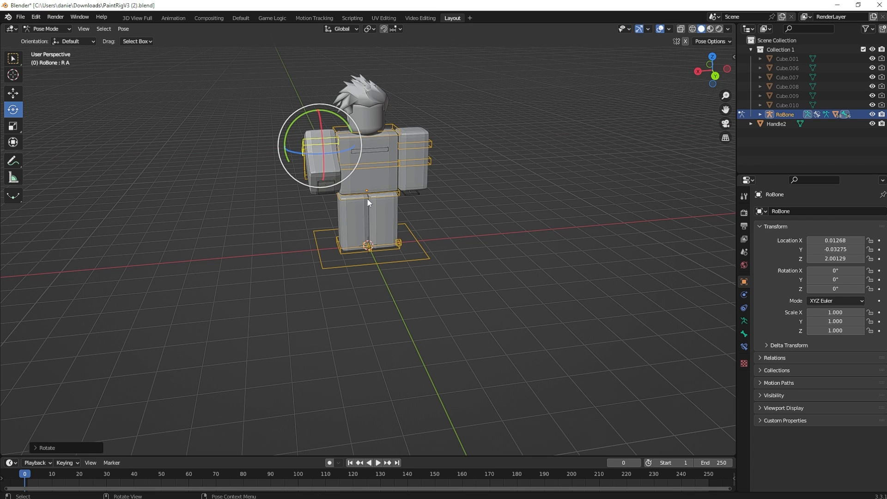
Try rotating the bone at the rig's waist, and undo the change.
click(370, 200)
drag(371, 199, 376, 172)
key(ctrl+z)
In Object Mode, select the Handle2 hair and the head mesh, and join them into the head object.
drag(709, 64, 738, 59)
click(354, 145)
click(16, 57)
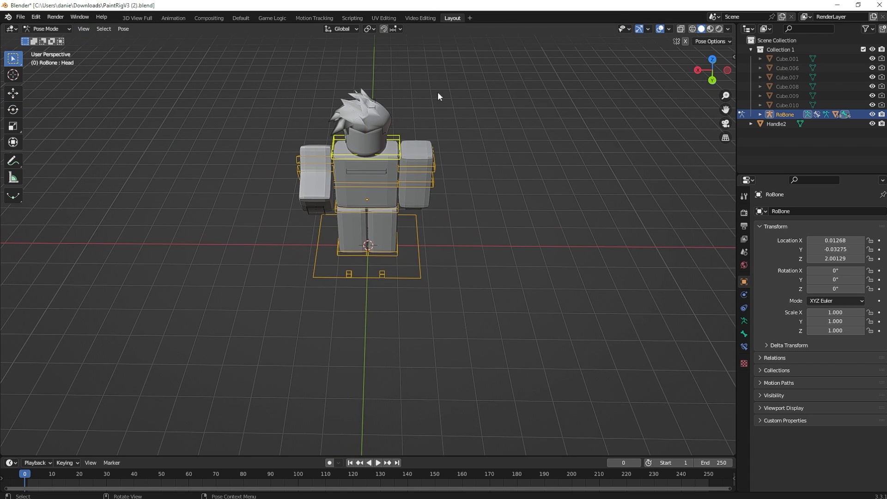
click(503, 96)
click(343, 127)
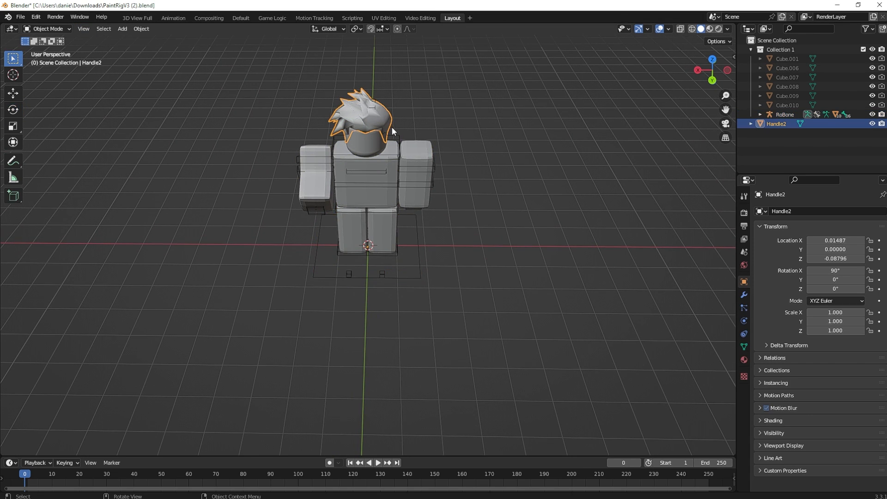
shift+click(369, 142)
click(359, 112)
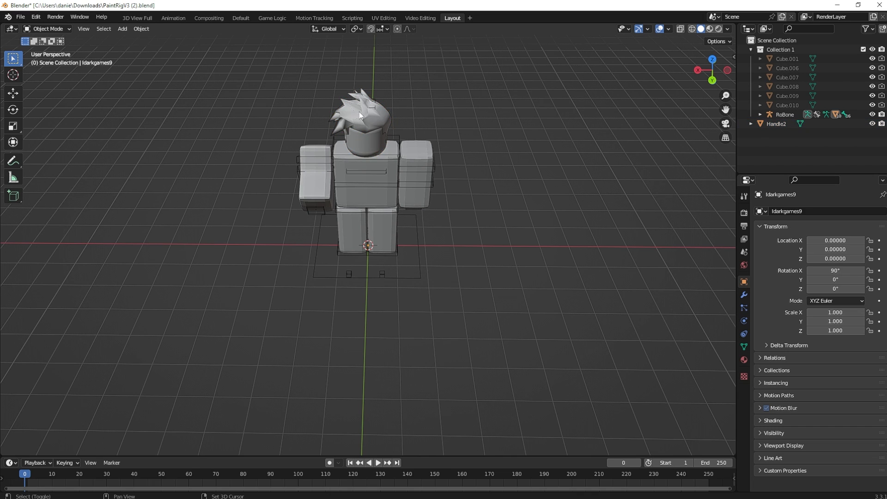
shift+click(372, 146)
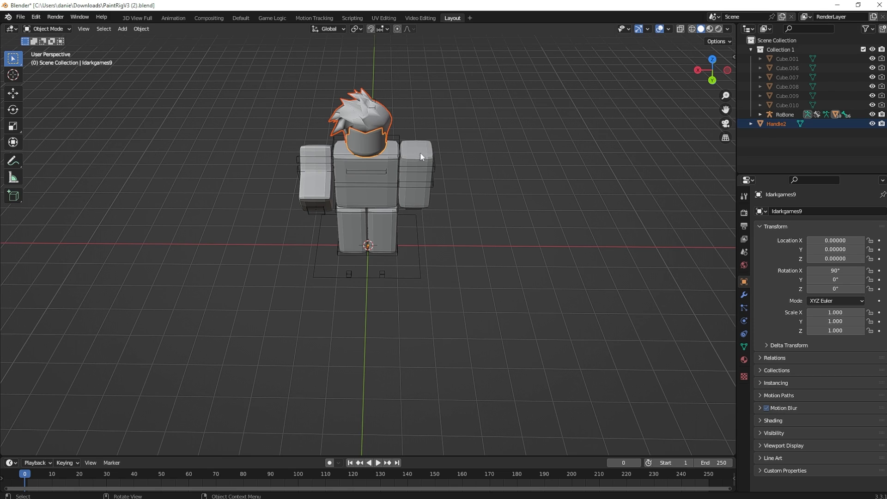
right_click(365, 143)
mouse_move(364, 186)
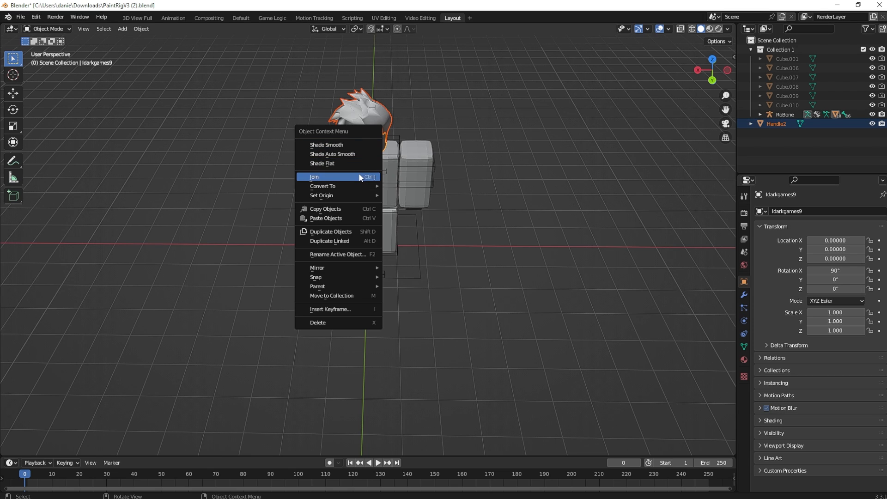
click(367, 177)
Try rotating the joined head-and-hair object, and undo the rotation.
drag(707, 63, 654, 89)
click(632, 83)
click(368, 111)
click(13, 109)
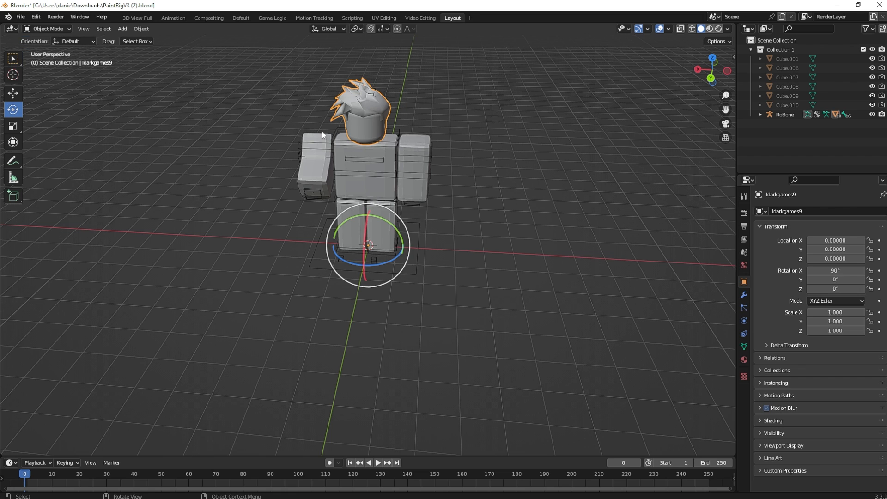
drag(365, 226, 395, 206)
key(ctrl+z)
Return to posing the rig and shift the right foot bone R K.001 slightly with the Move tool.
drag(714, 70, 726, 51)
click(522, 145)
click(356, 236)
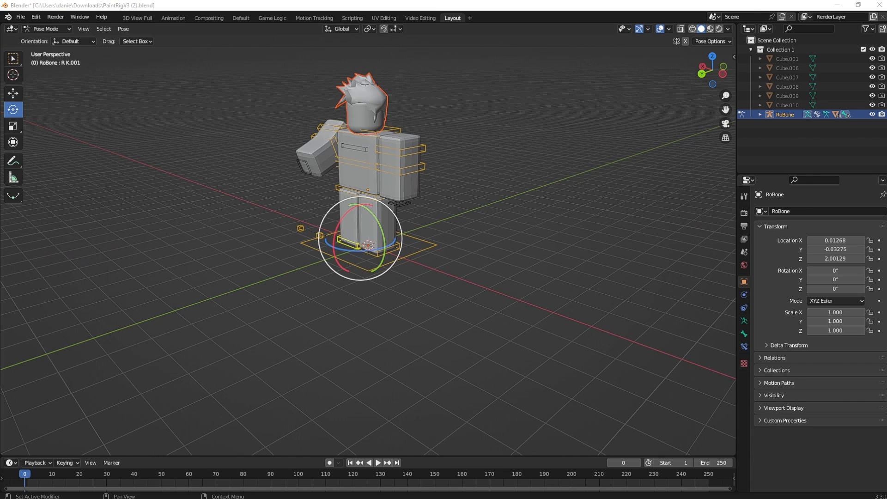
click(539, 199)
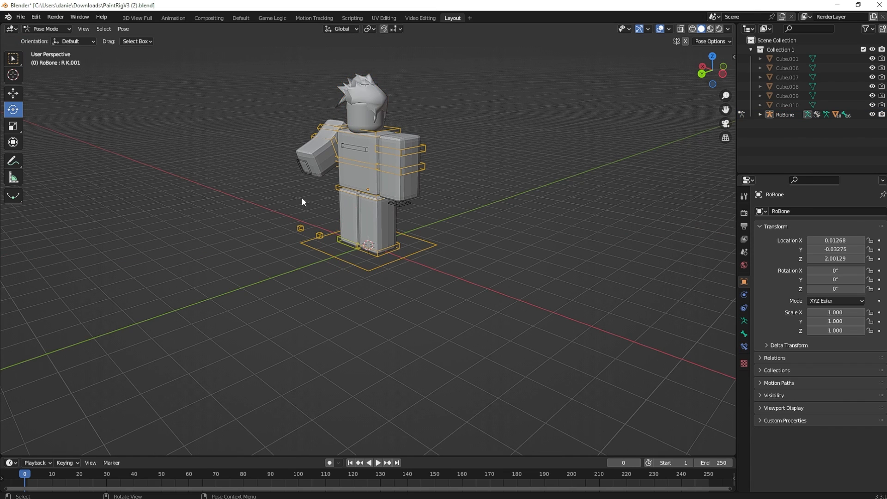
click(344, 239)
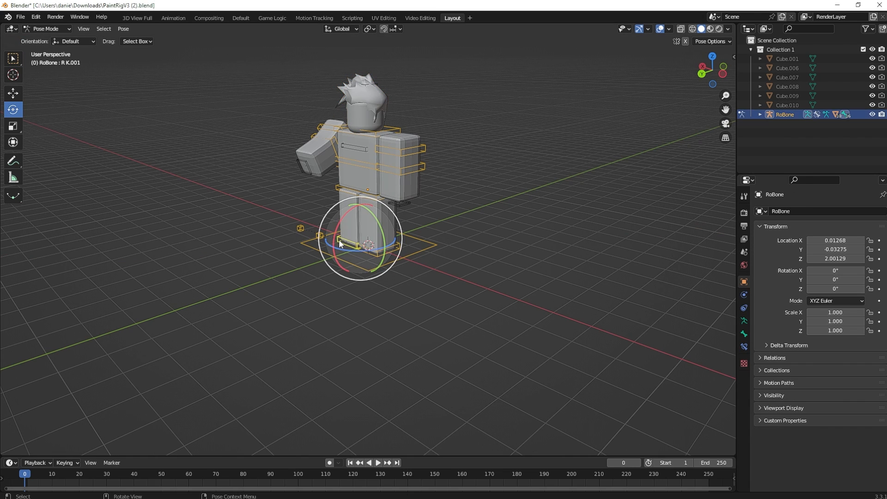
click(13, 94)
drag(332, 245, 353, 240)
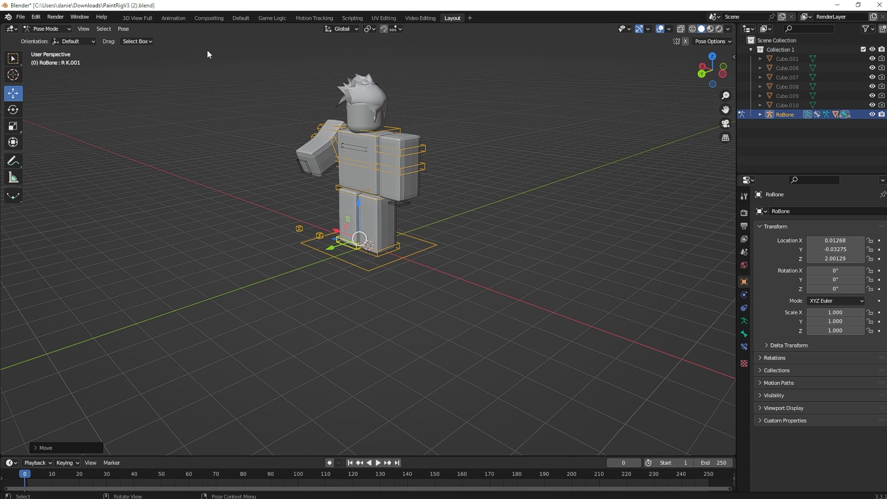
Try moving all of the rig's bones forward together along the Y axis, and undo the move.
drag(208, 50, 569, 334)
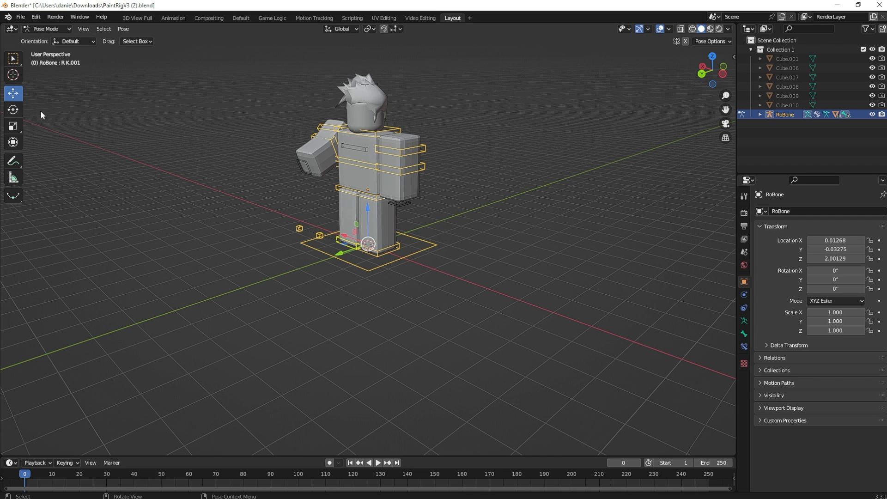
drag(347, 250, 264, 249)
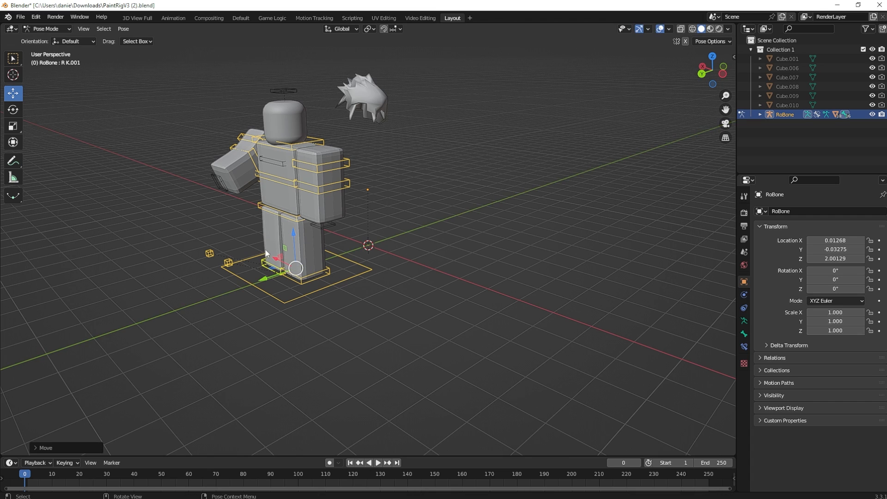
key(ctrl+z)
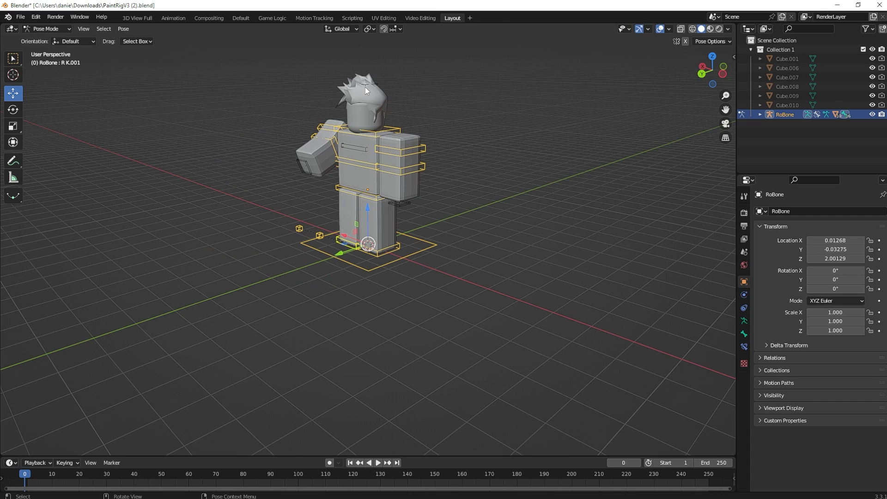
Try moving the head-and-hair object together with the RoBone armature, and undo the move.
shift+click(366, 89)
drag(340, 226, 231, 180)
key(ctrl+z)
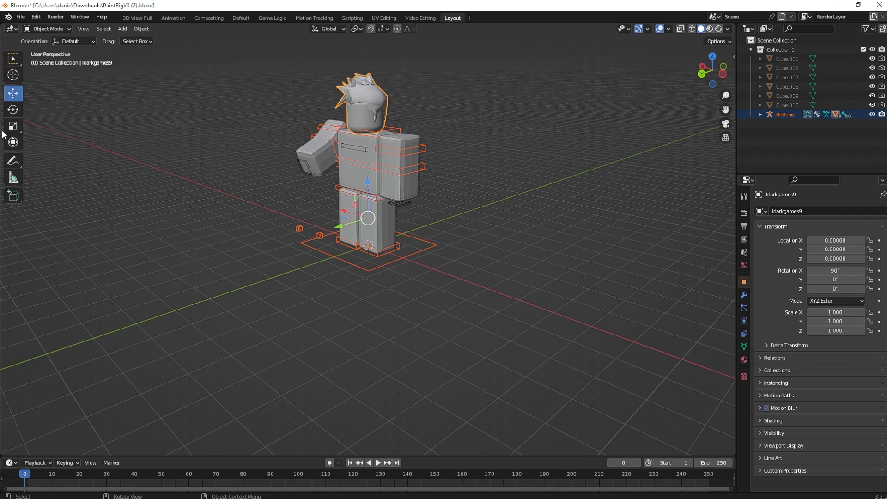
Put the rig back in Pose Mode and move the left foot bone forward to bend the left leg.
drag(709, 74, 739, 78)
click(443, 224)
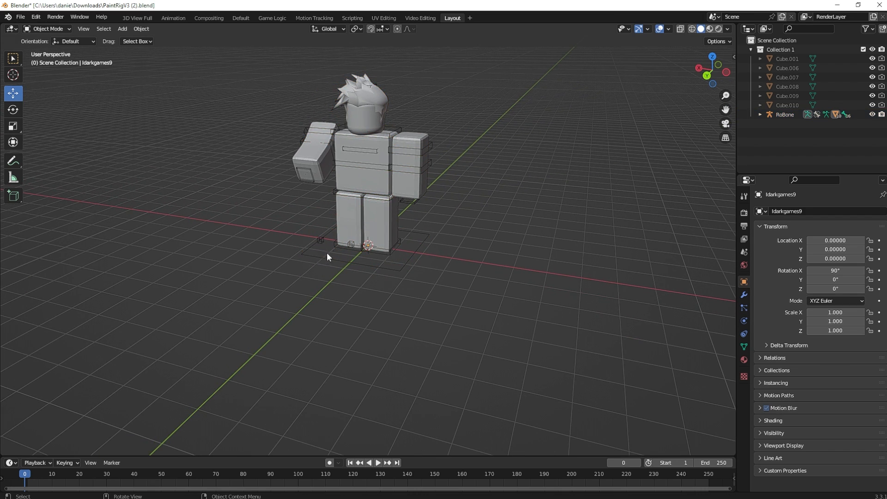
click(393, 251)
key(ctrl+Tab)
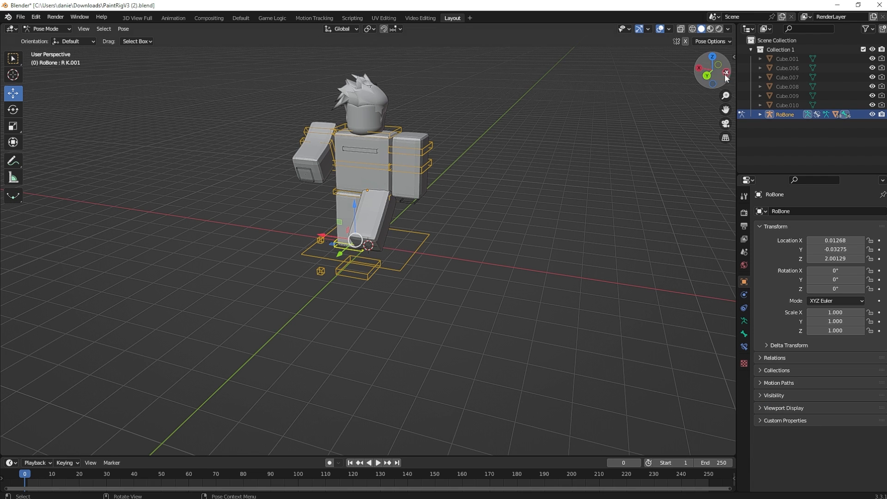
Raise the left arm forward and outward by rotating the upper arm bone L A.
drag(729, 77, 698, 88)
click(391, 191)
drag(373, 176, 365, 178)
click(13, 109)
drag(422, 175, 416, 139)
drag(385, 181, 401, 180)
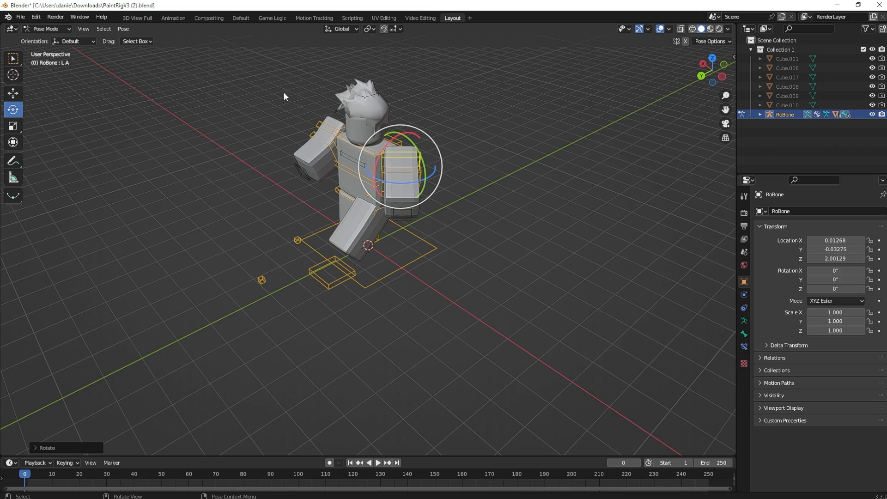
Move the right foot bone R K.001 backward to complete the walking stance, and deselect all bones.
middle_drag(350, 230, 494, 217)
click(357, 253)
click(13, 92)
drag(403, 251, 370, 248)
drag(719, 72, 633, 70)
click(506, 189)
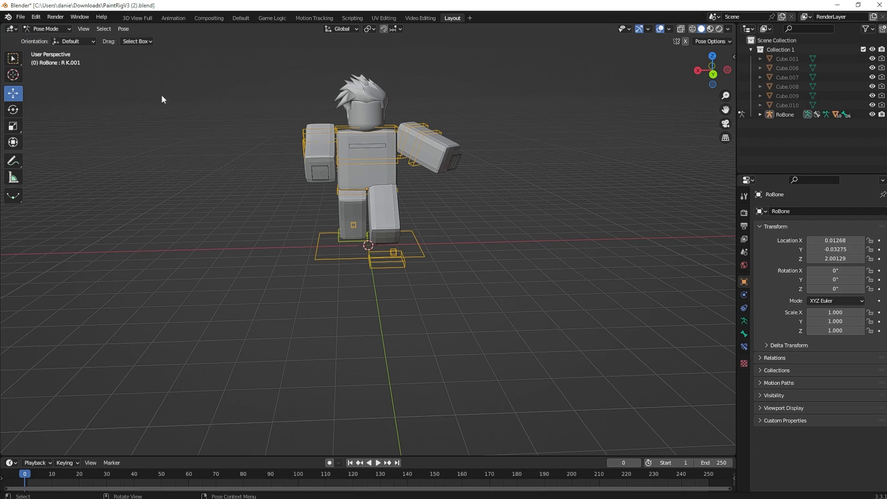
Import coffee cup.obj from the Props folder in Tutorial GFX using the legacy Wavefront OBJ importer.
drag(714, 69, 637, 88)
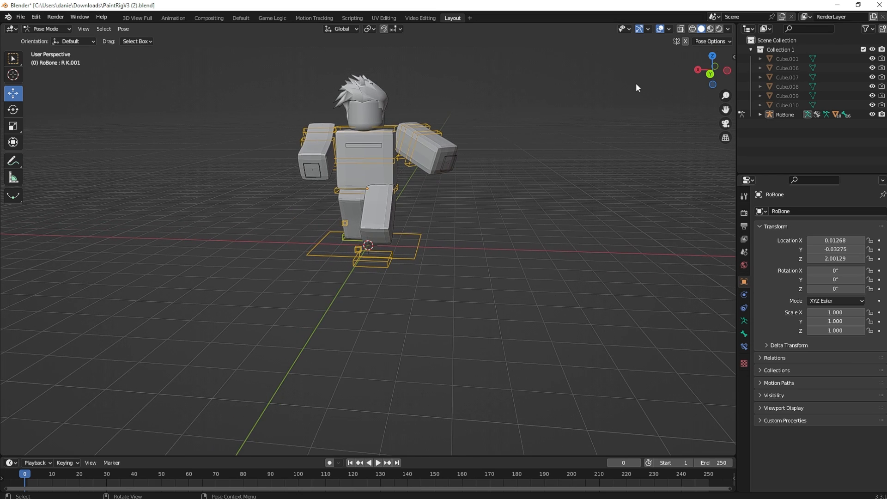
click(20, 17)
mouse_move(55, 142)
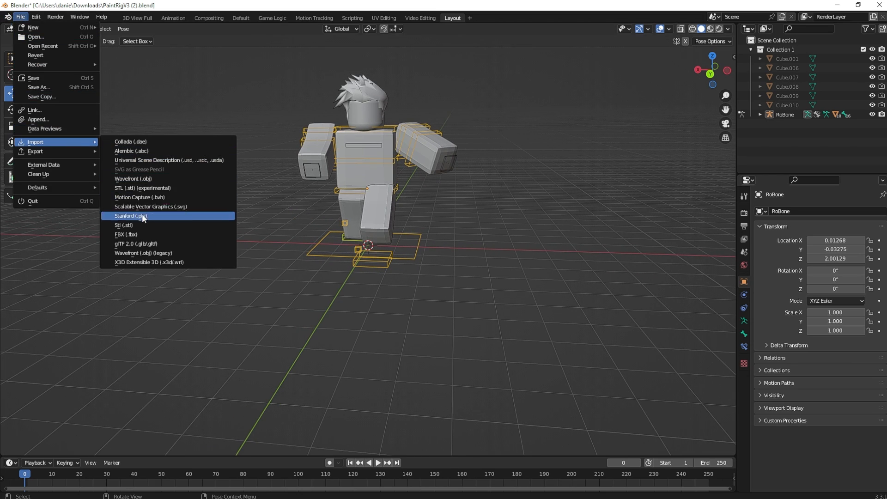
click(143, 253)
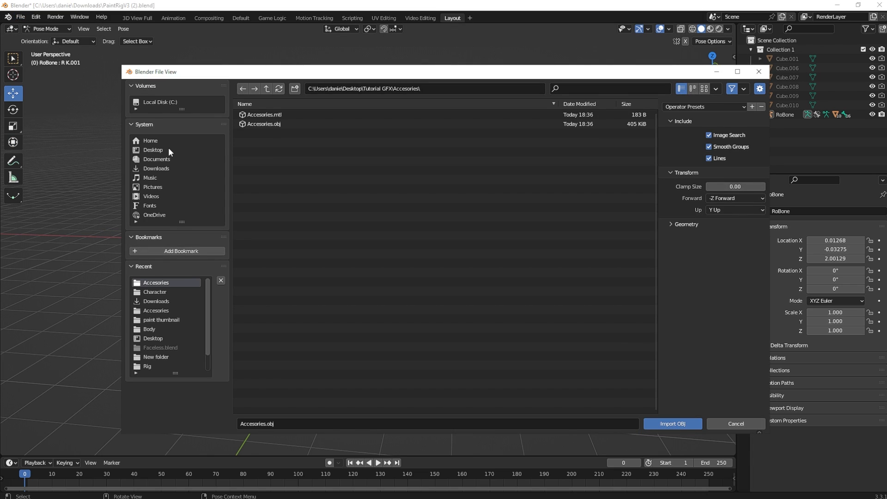
click(153, 150)
click(277, 236)
double_click(277, 236)
double_click(257, 133)
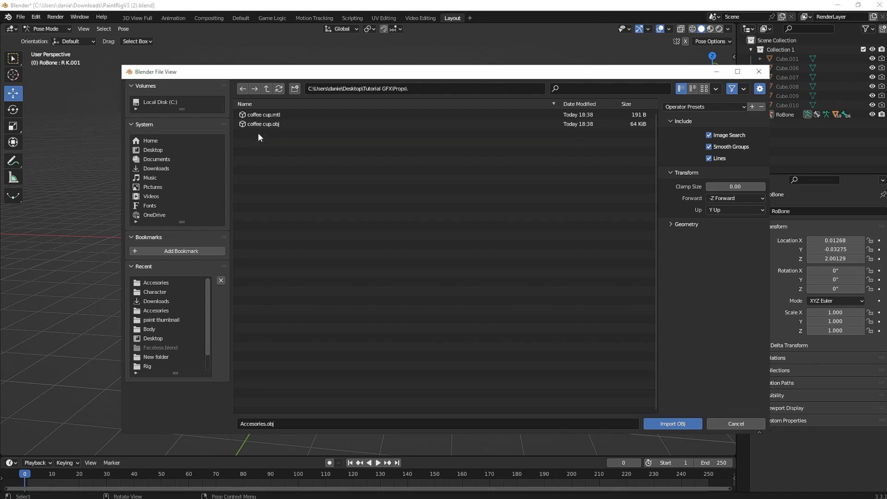
click(285, 123)
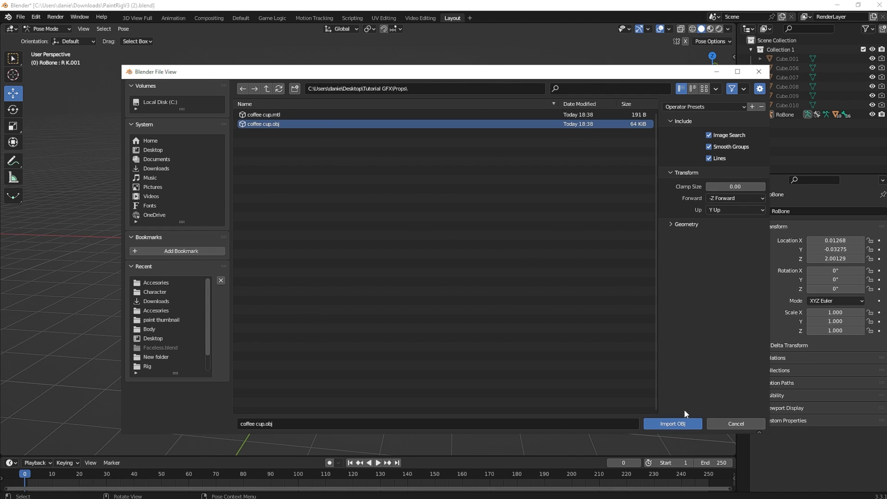
click(673, 423)
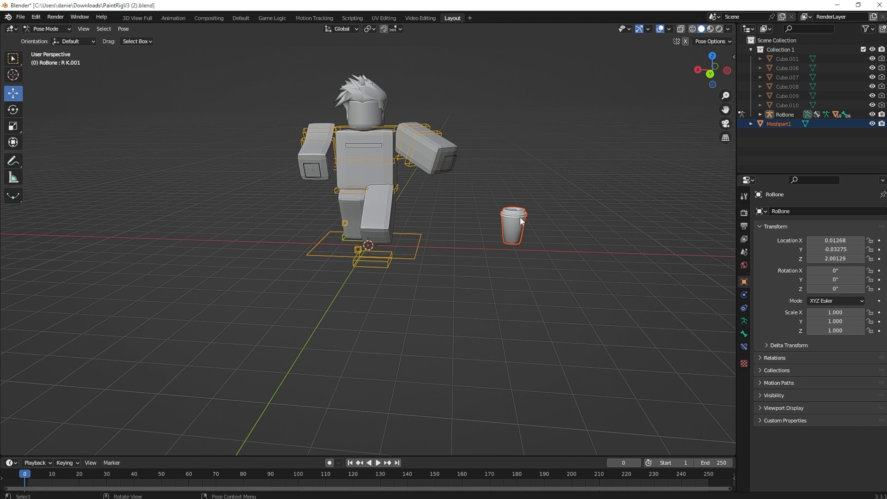
Move the coffee cup to the character's right hand, at about X 6.37, Y 2.44, Z 2.66.
click(521, 221)
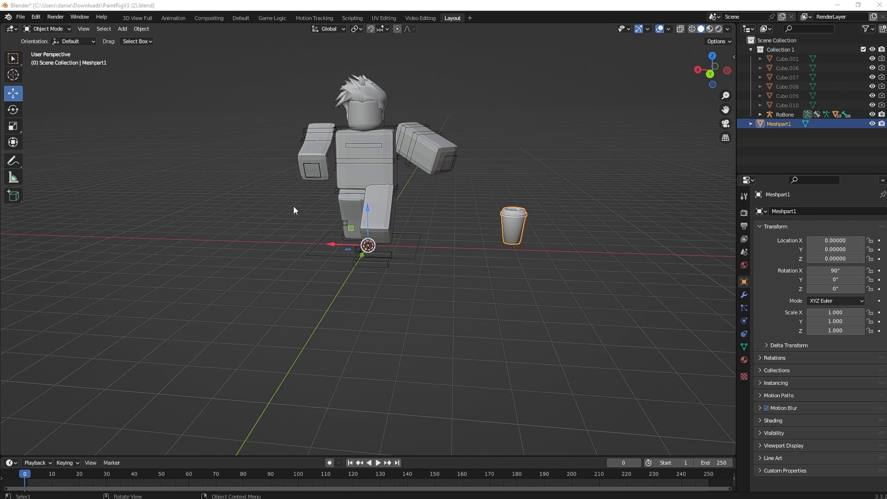
click(328, 243)
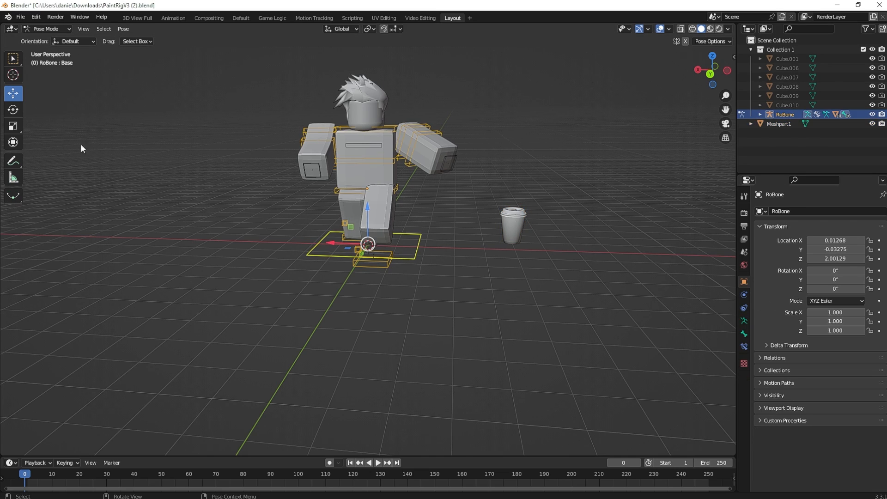
click(509, 233)
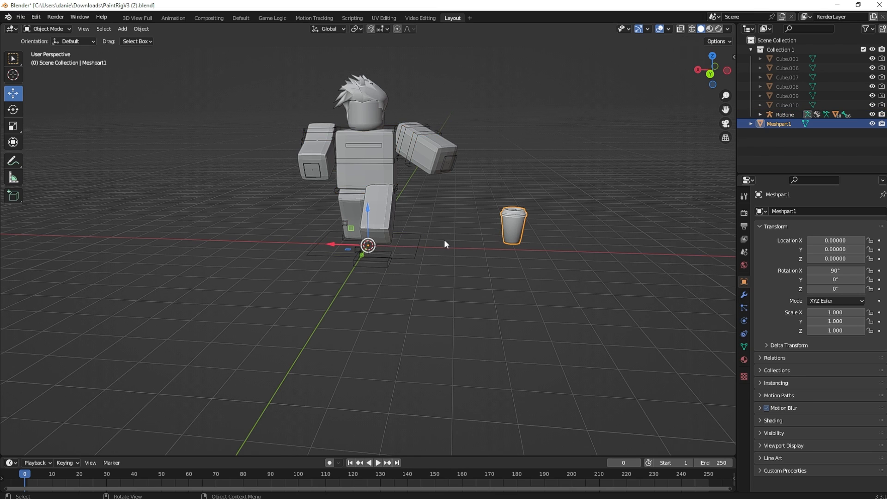
drag(330, 246, 211, 235)
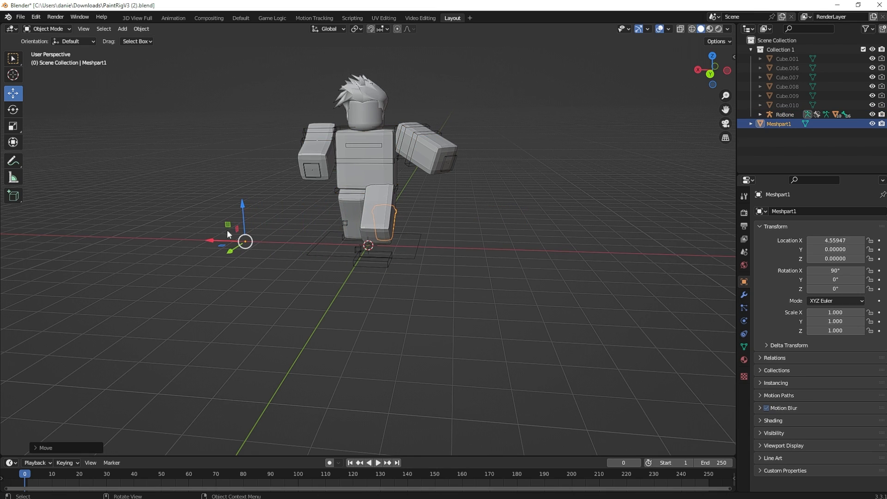
drag(700, 74, 418, 226)
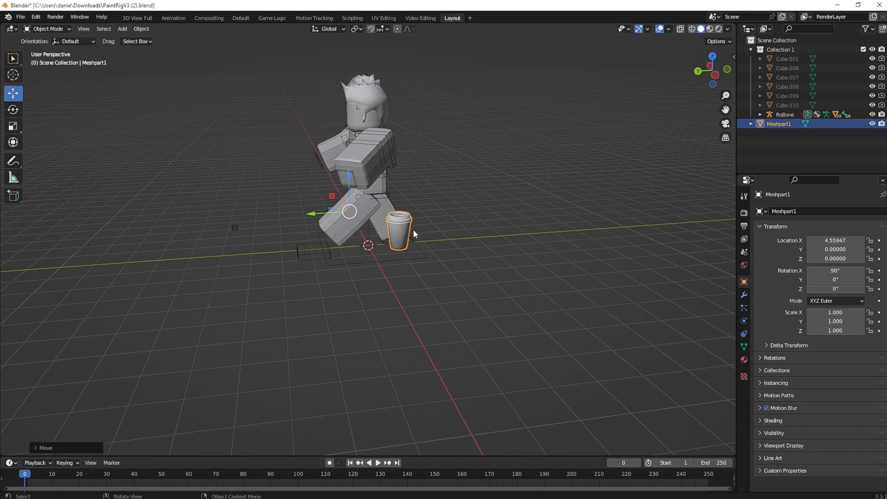
drag(305, 218, 279, 133)
drag(714, 69, 755, 68)
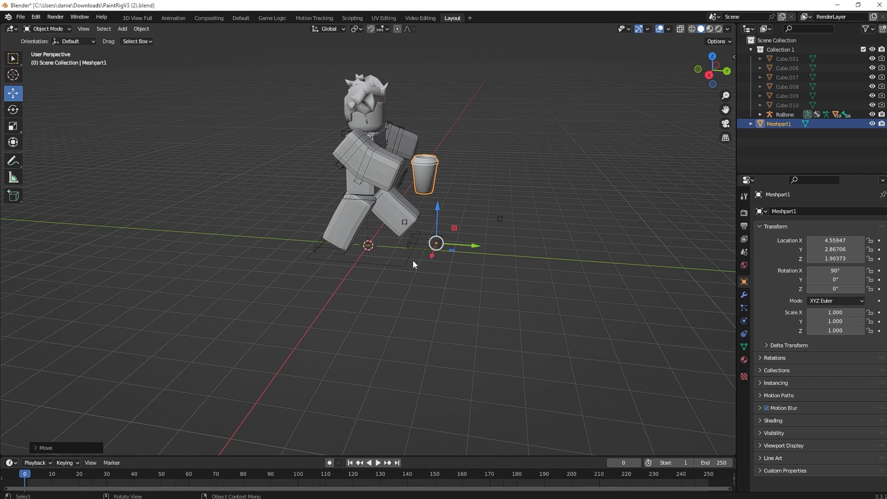
drag(431, 257, 421, 286)
drag(712, 69, 770, 70)
drag(211, 171, 242, 150)
drag(243, 117, 243, 98)
click(572, 129)
In the back orthographic view, shift the cup along X to about 6.54 to centre it on the right hand.
drag(712, 70, 340, 118)
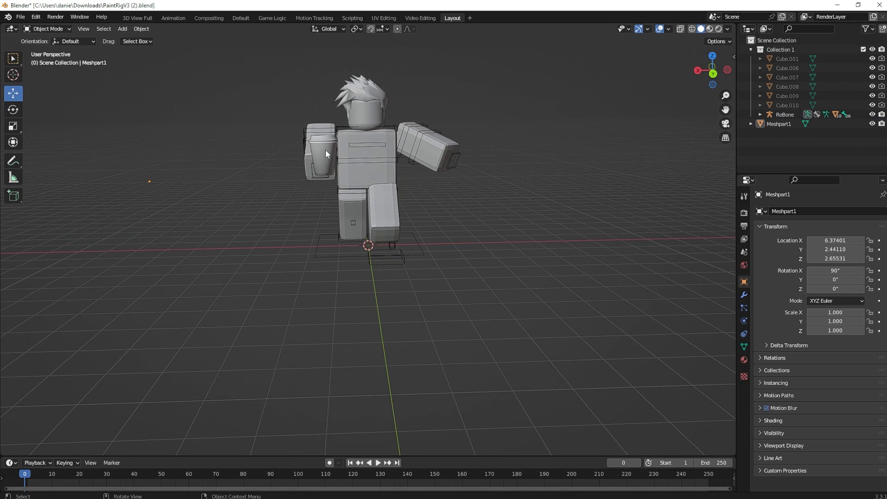
click(713, 74)
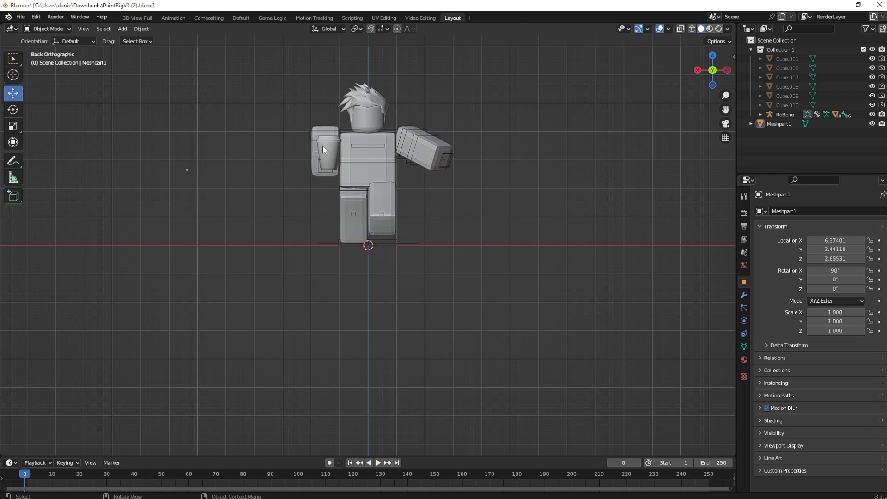
click(329, 148)
drag(148, 171, 143, 174)
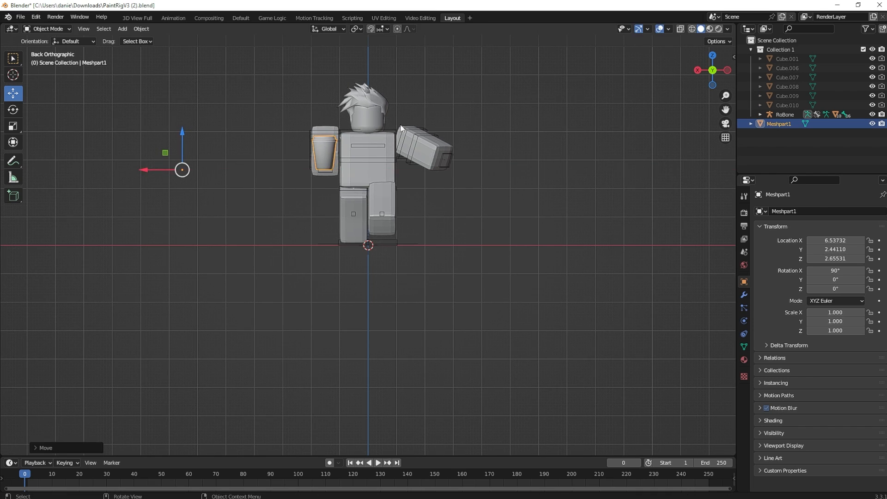
Preview the posed character and cup in rendered shading, and return the viewport to solid shading.
drag(704, 60, 722, 60)
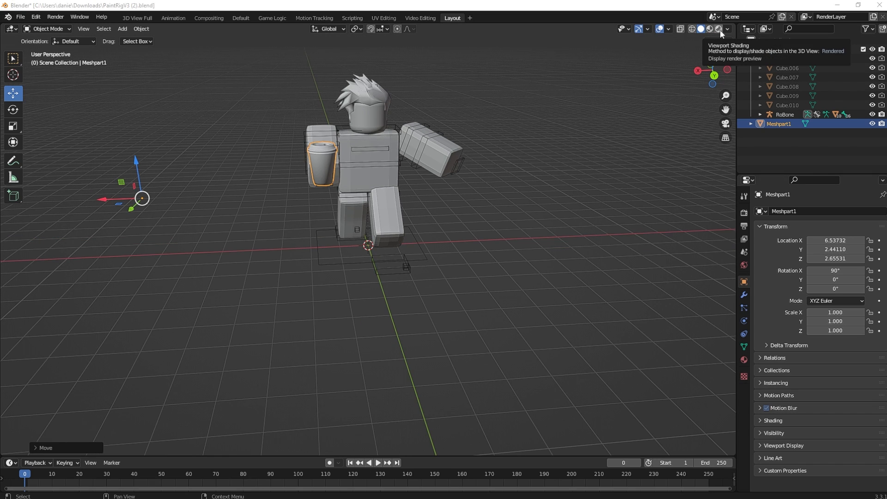
click(719, 29)
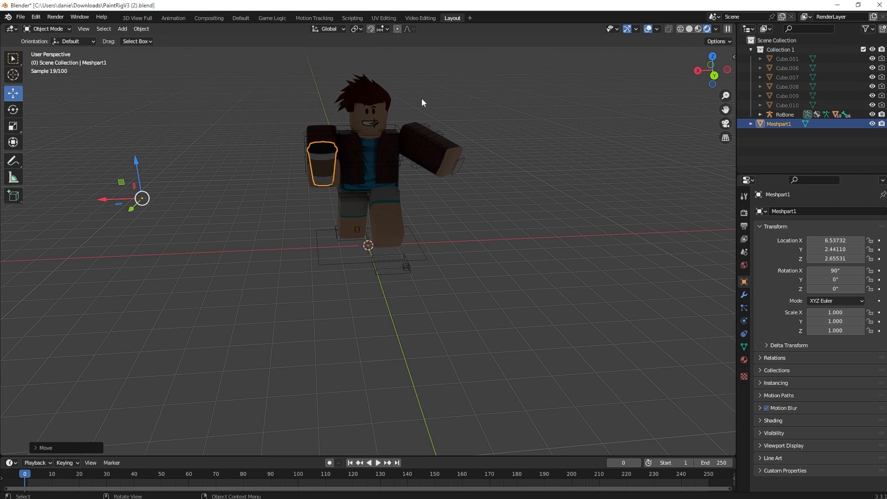
mouse_move(712, 70)
mouse_down()
mouse_move(695, 73)
mouse_move(703, 70)
mouse_up()
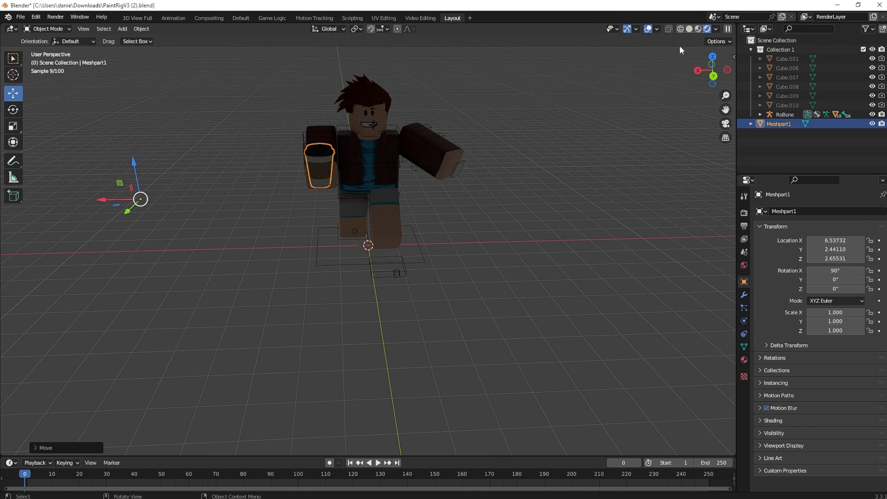
click(691, 29)
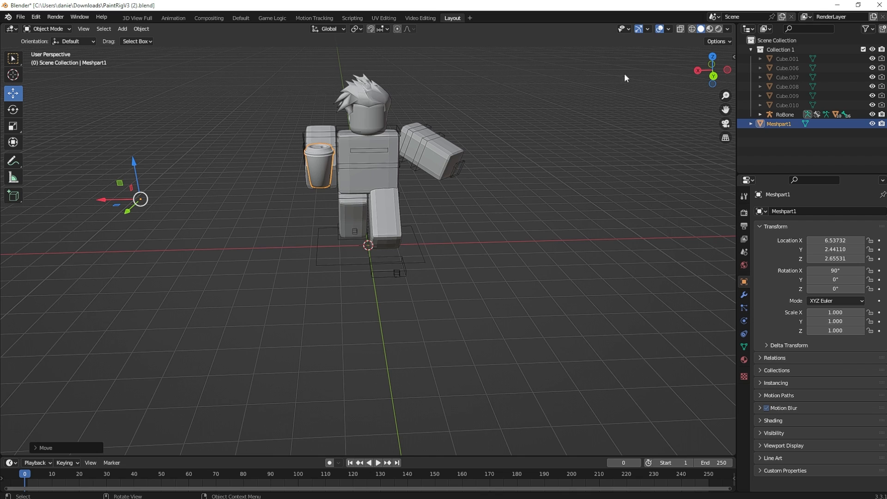
Add a camera in front of the character at about Y 10.22, Z 5.61, and scale it up to about 7.2.
key(shift+a)
key(shift+a)
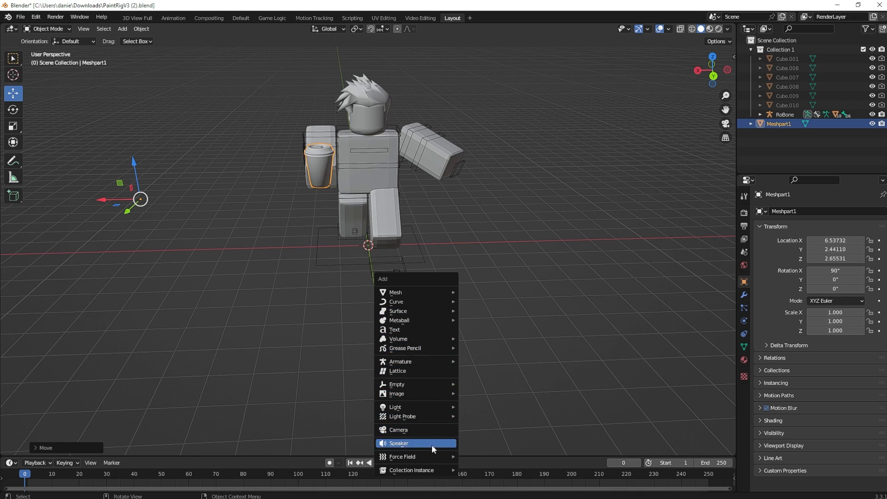
click(435, 427)
middle_drag(678, 88, 569, 101)
drag(319, 250, 31, 104)
drag(701, 74, 743, 75)
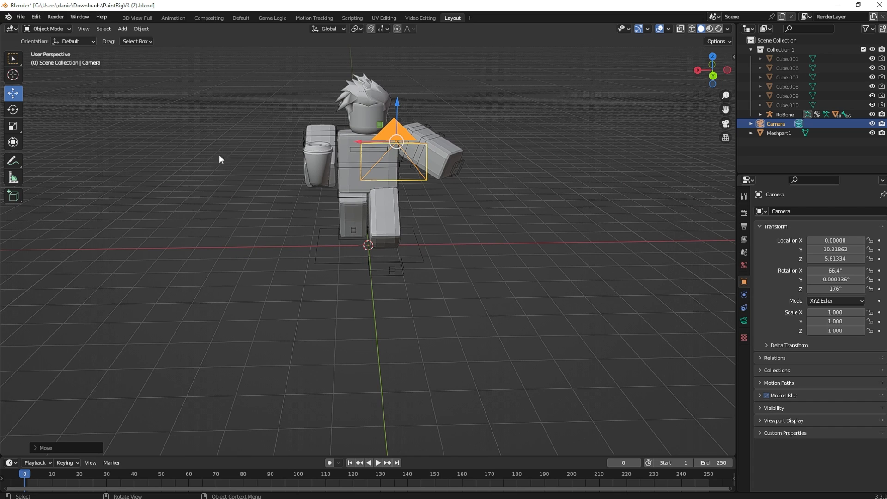
click(13, 126)
drag(375, 171, 656, 439)
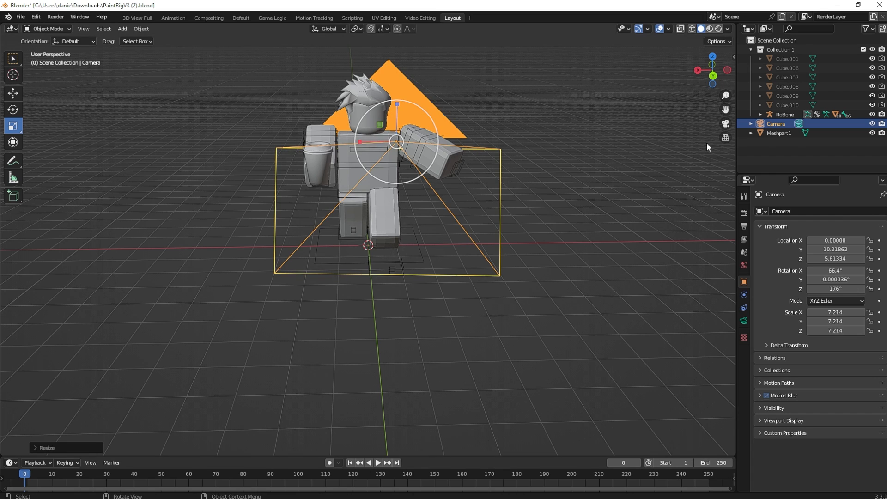
Move the camera to about X 0.43, Y 14.66, Z 9.16 so its view frames the whole character, and deselect it.
click(724, 125)
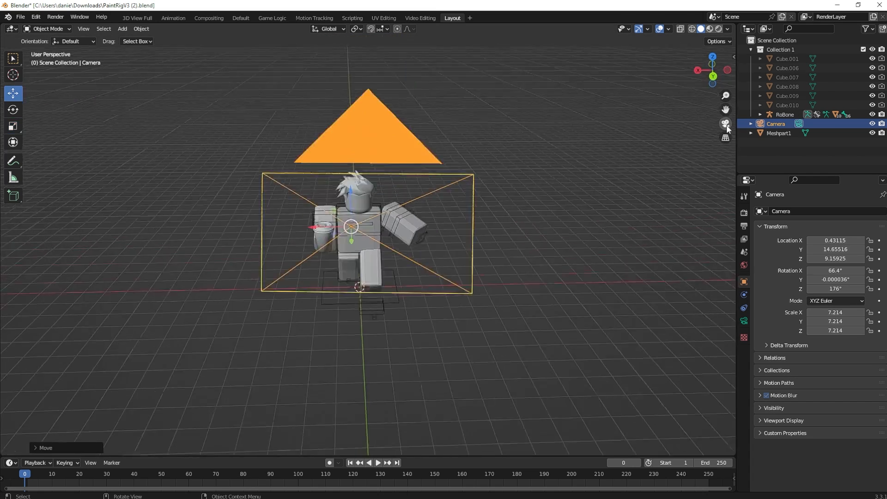
click(726, 124)
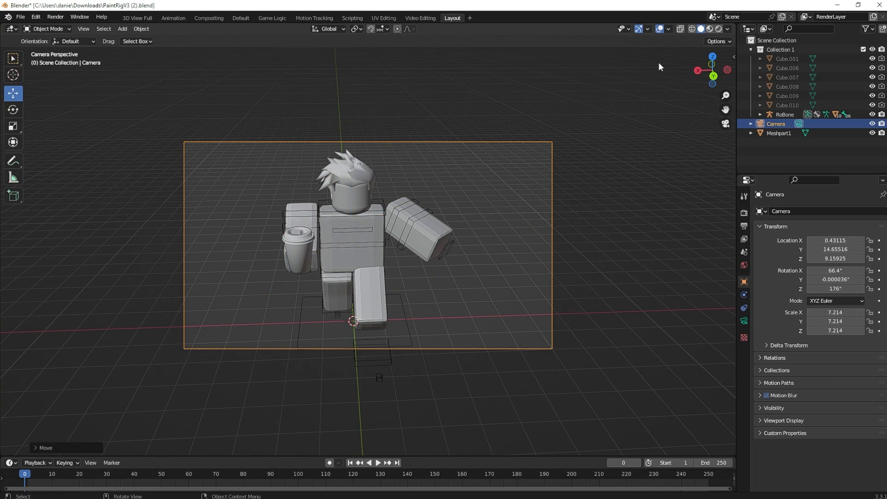
click(726, 124)
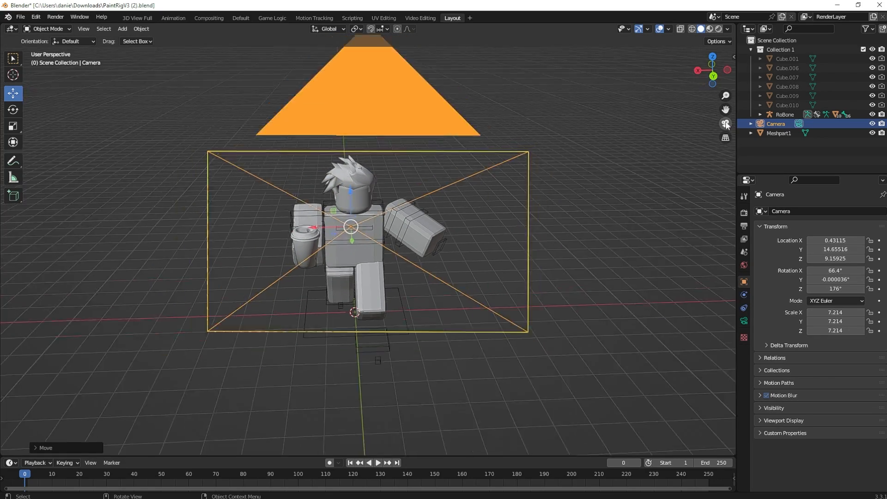
click(615, 159)
Add an area light and position it above the character at about Y -0.35, Z 9.82.
drag(712, 83, 638, 84)
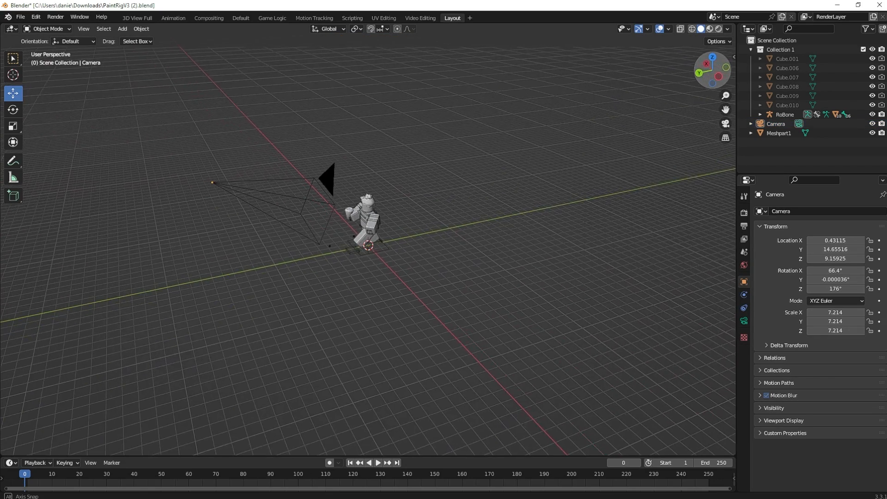
key(shift+a)
mouse_move(386, 188)
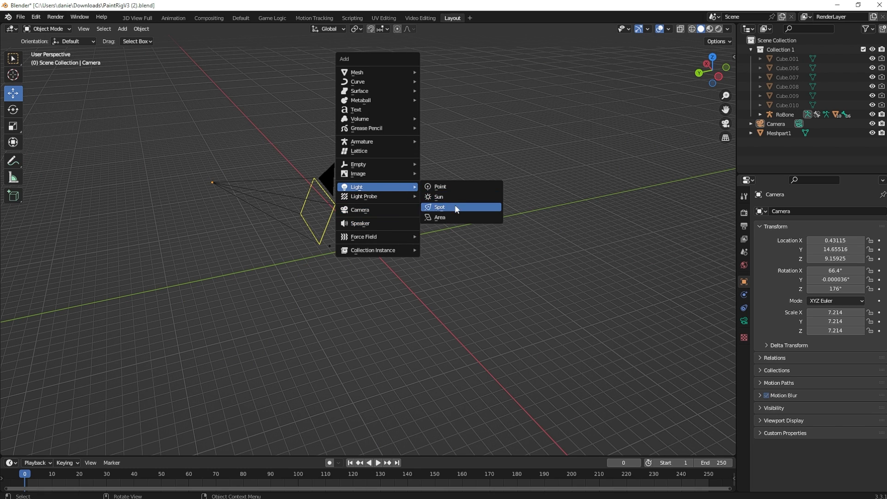
click(453, 217)
drag(337, 247, 195, 141)
drag(106, 191, 331, 170)
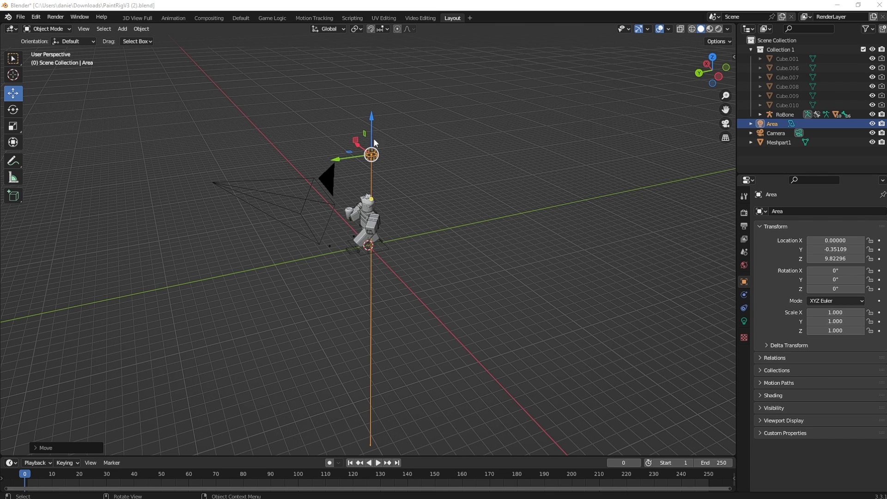
Switch to rendered shading and raise the world background strength to 12.6.
click(745, 215)
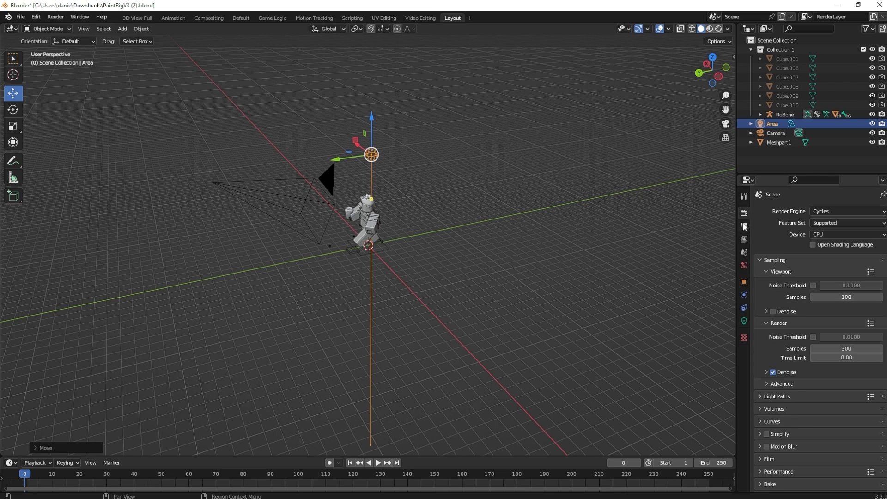
click(744, 225)
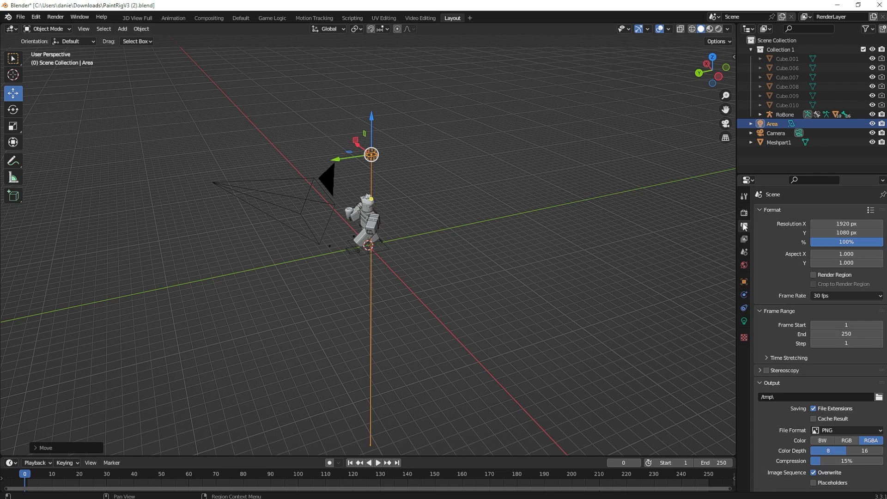
click(744, 265)
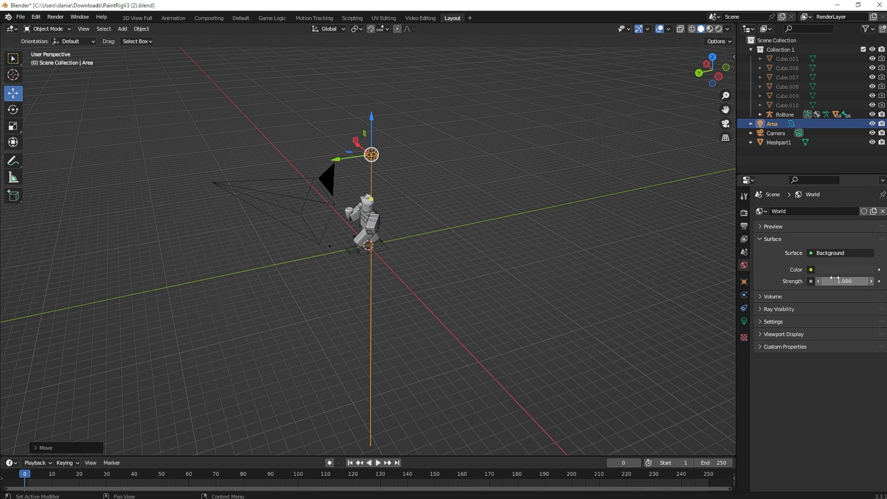
click(719, 29)
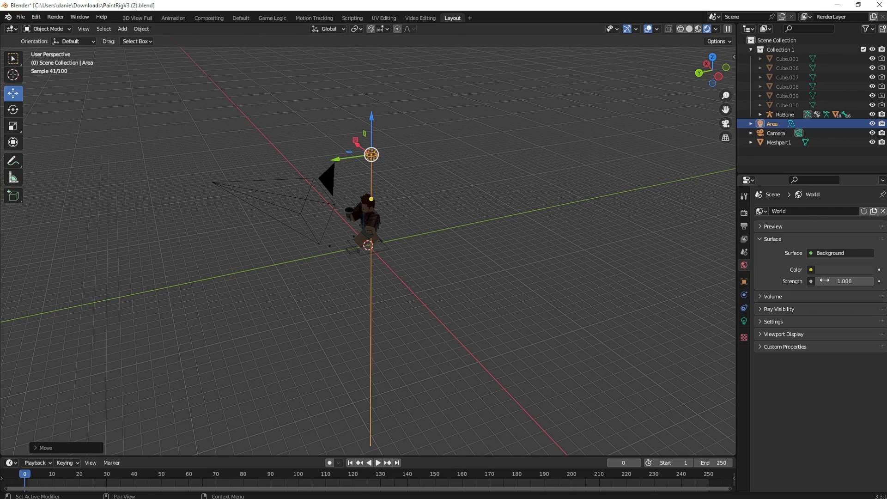
drag(842, 282, 863, 281)
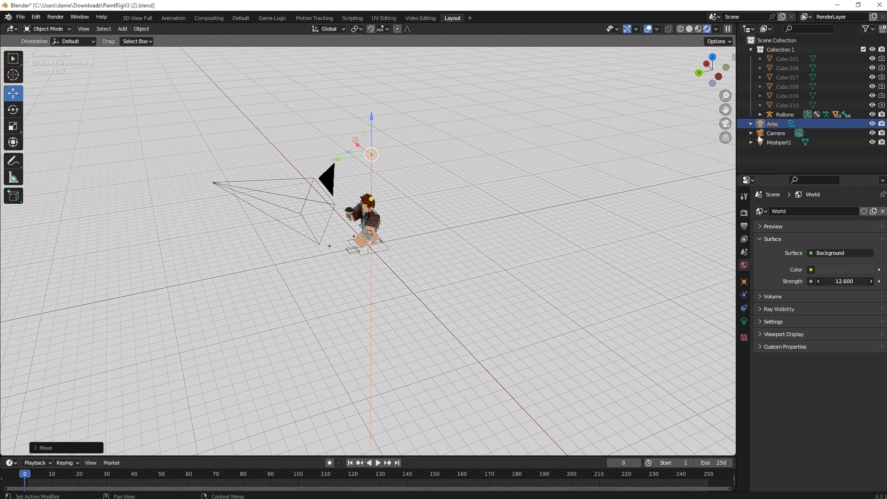
Check the framing through the camera and choose Cycles as the render engine.
click(725, 124)
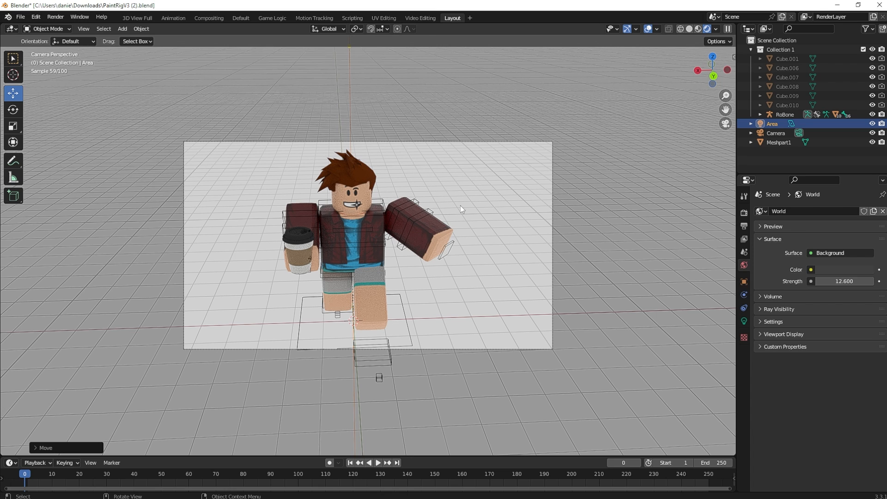
click(725, 123)
click(744, 214)
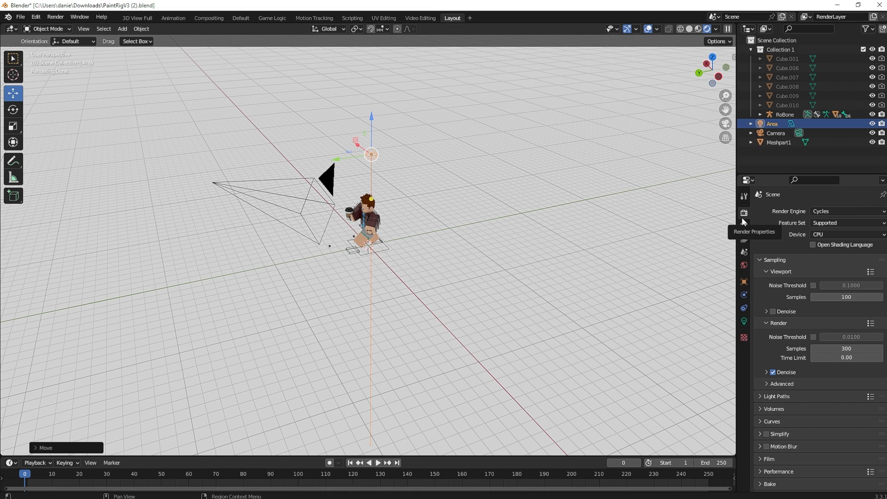
click(827, 212)
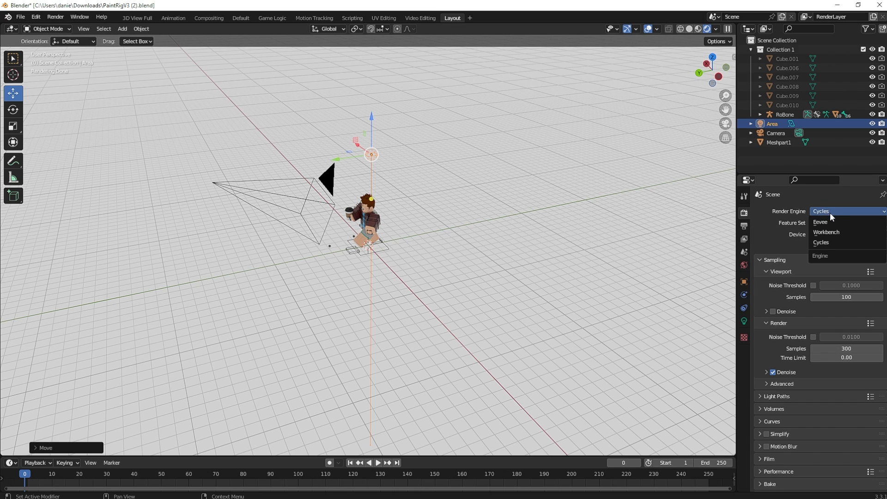
click(828, 241)
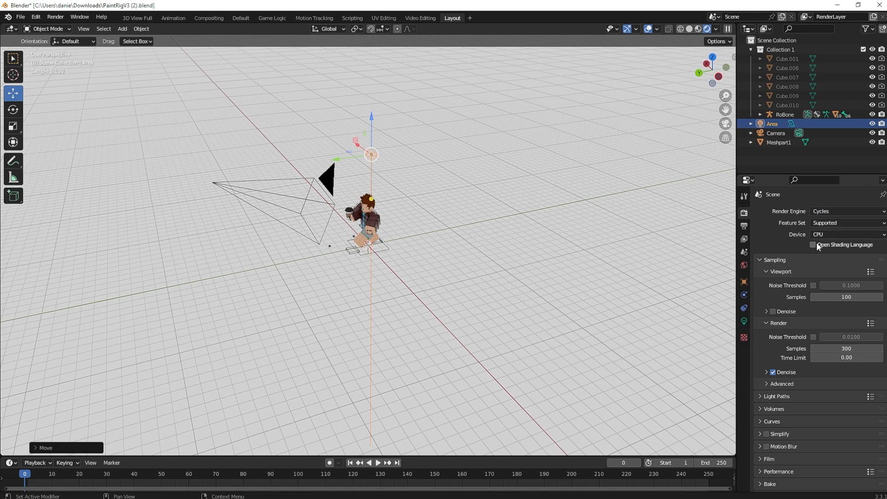
click(744, 265)
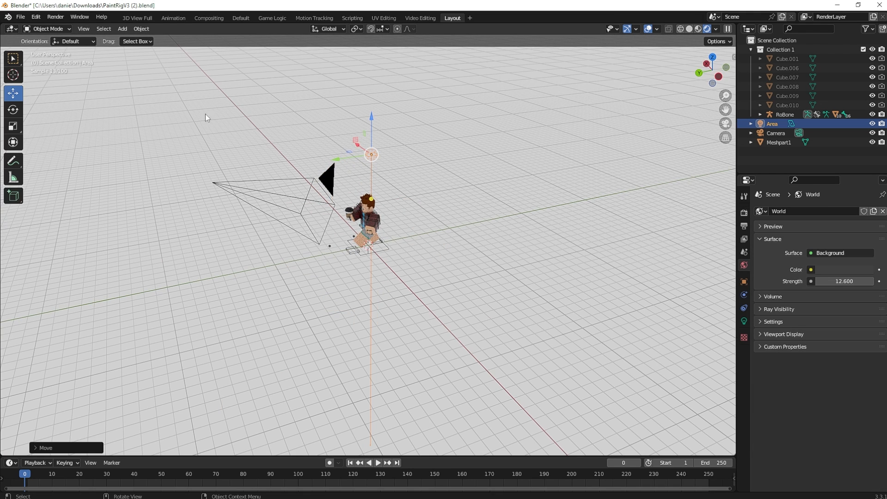
Render the image and save the result to the Desktop as Tutrord.png.
click(55, 17)
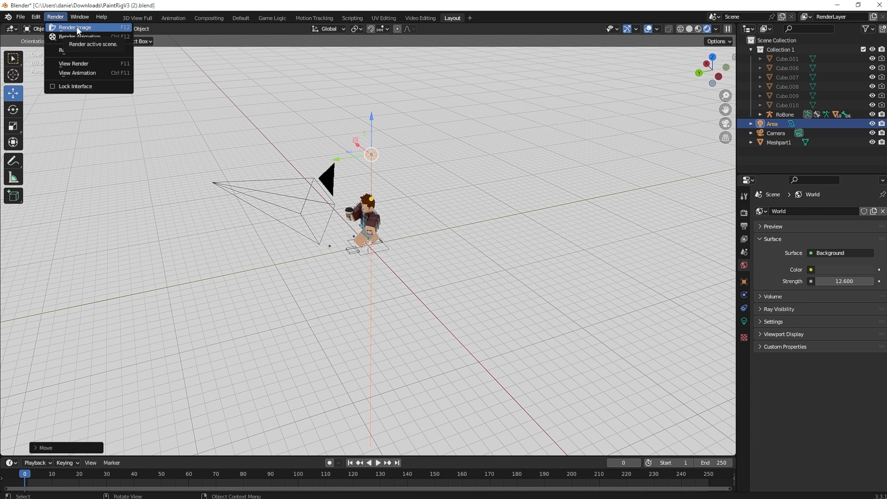
click(76, 27)
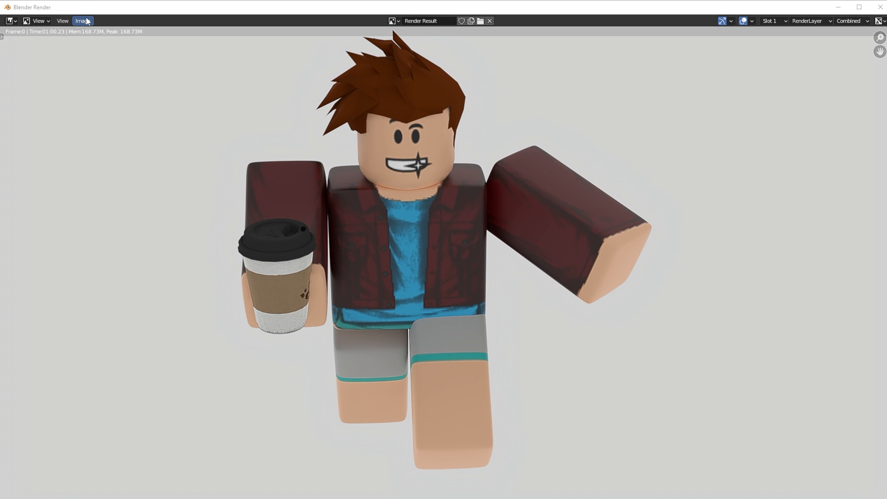
click(85, 21)
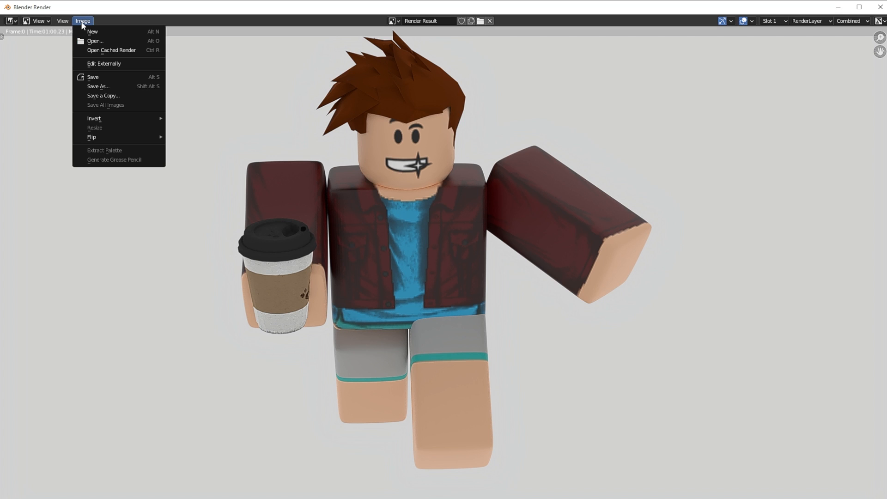
click(102, 88)
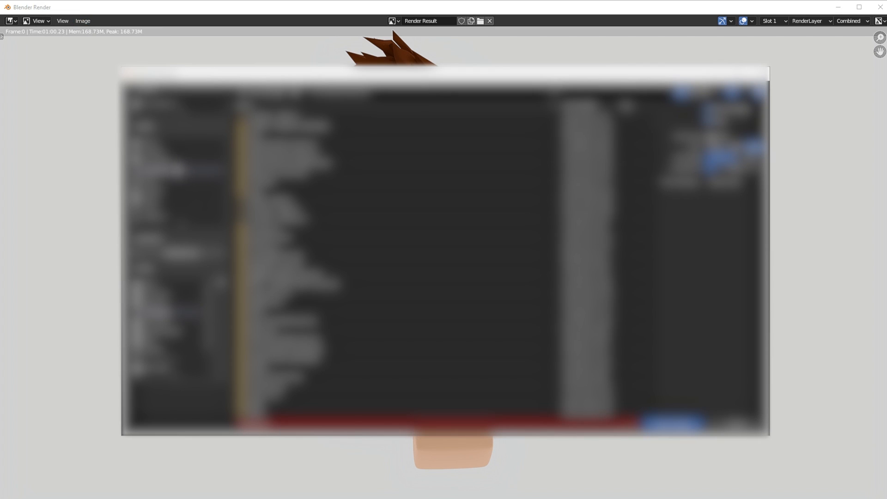
click(168, 153)
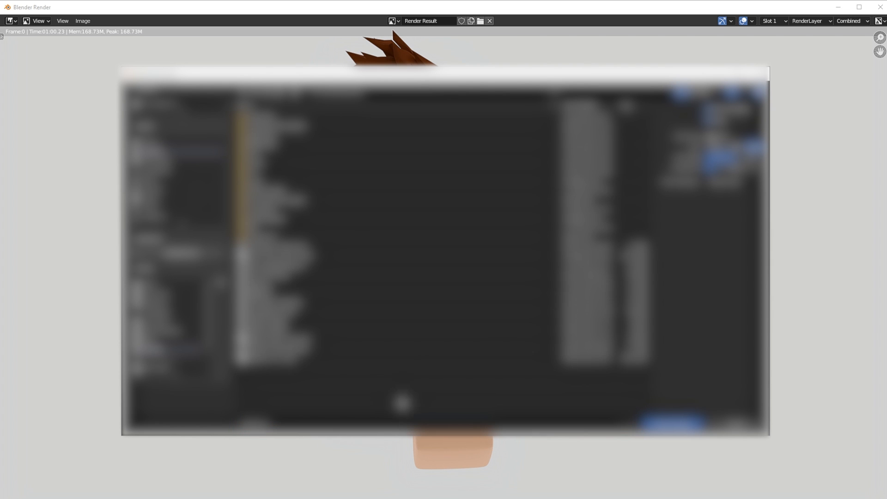
click(287, 424)
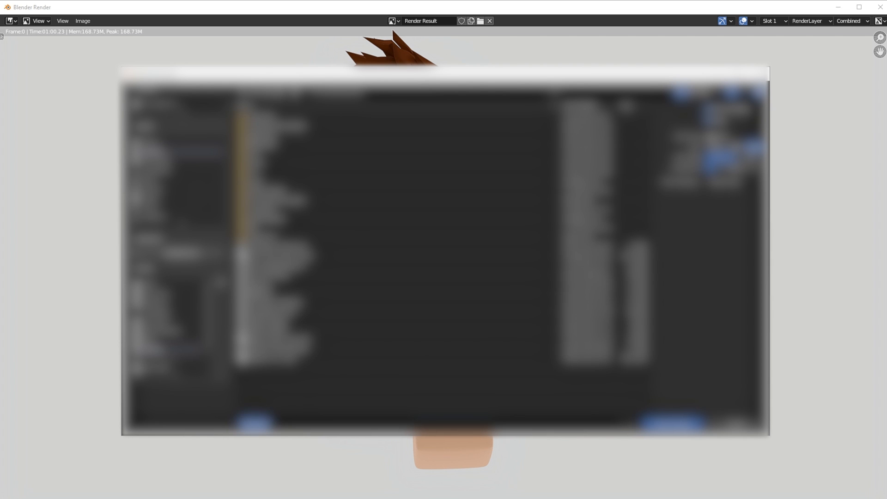
key(BackSpace)
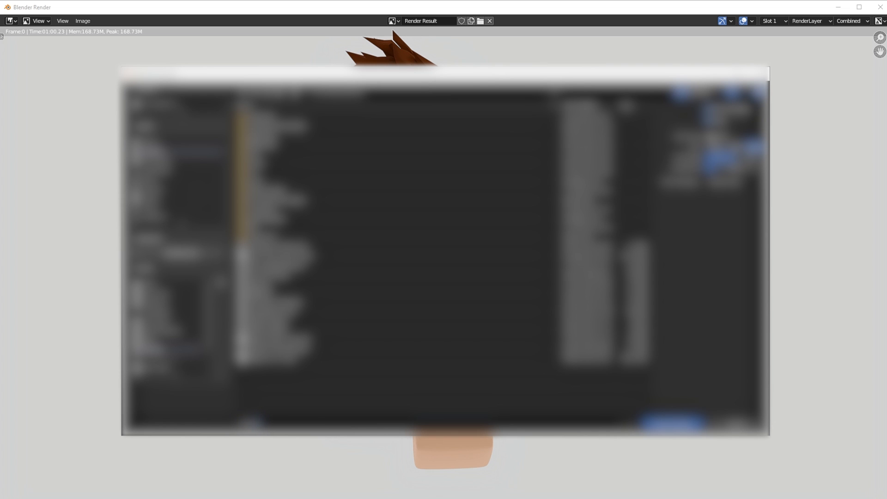
click(673, 423)
click(673, 424)
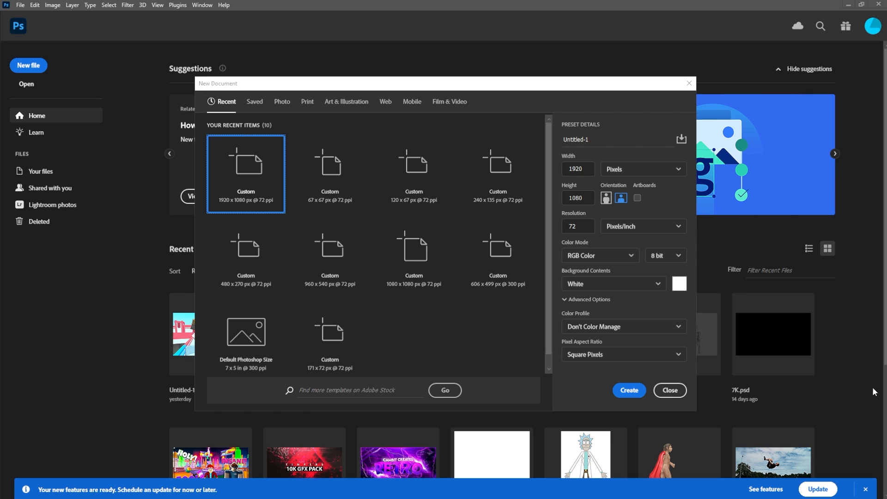
Switch to Photoshop, create a 1920 x 1080 px document with a white background, and place Tutrord.png from the Desktop into it.
click(629, 391)
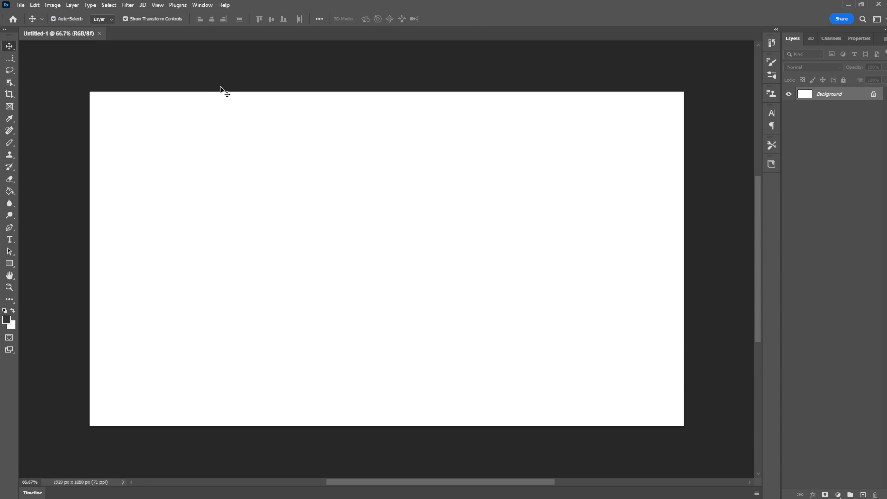
key(super+e)
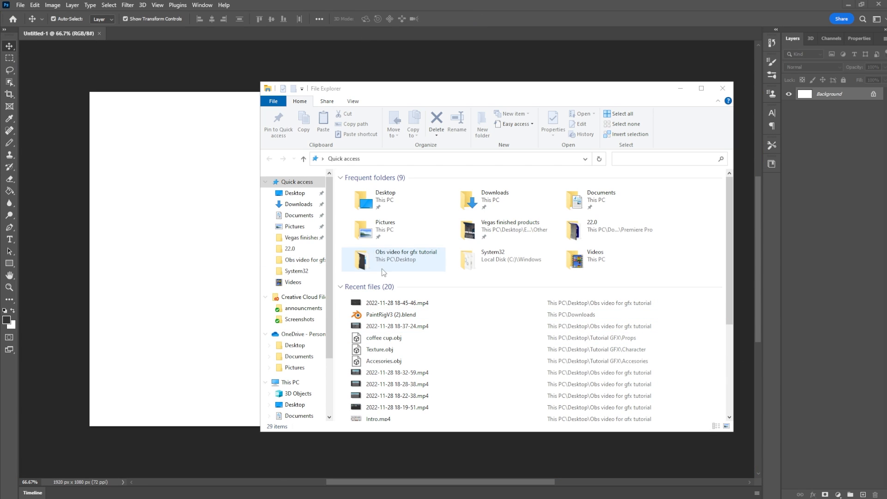
click(294, 193)
drag(452, 94, 810, 136)
scroll(798, 283, down, 3)
scroll(776, 323, down, 3)
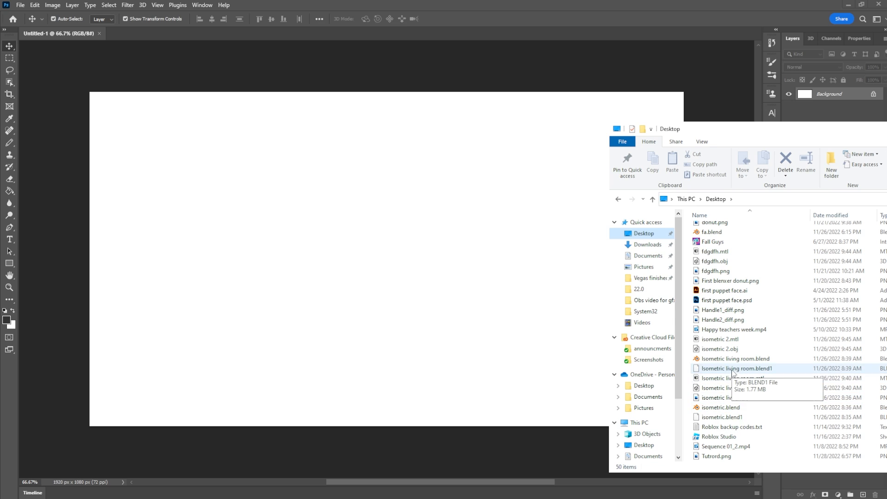
scroll(745, 324, up, 7)
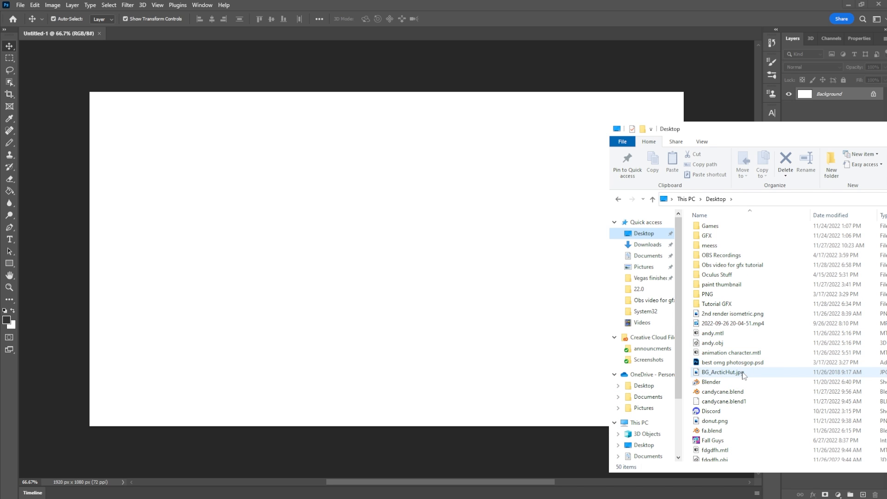
scroll(785, 344, down, 2)
click(886, 199)
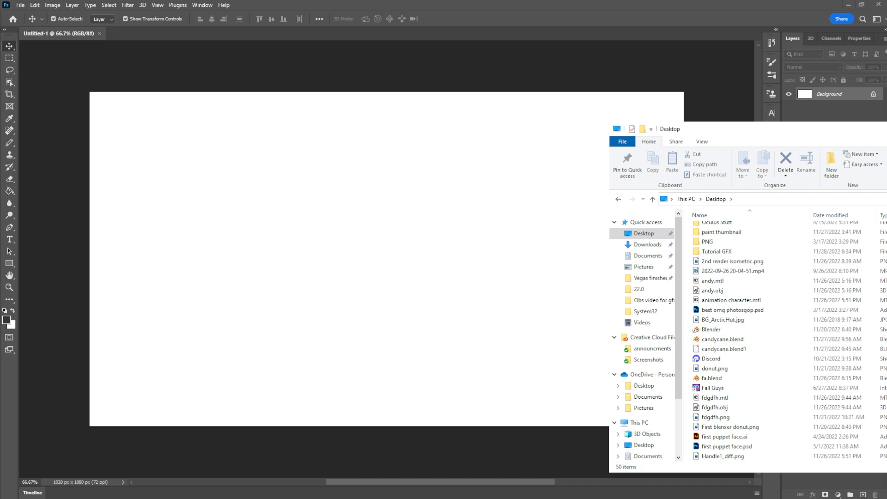
text(tut)
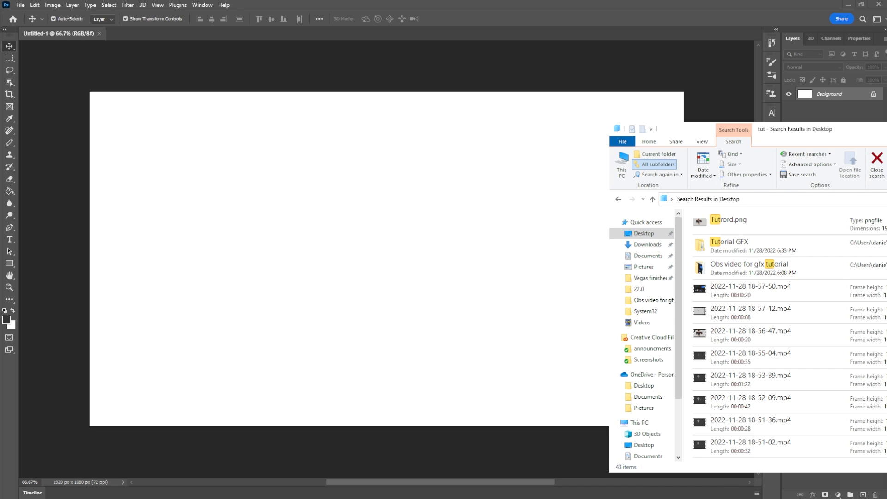
drag(787, 232, 434, 261)
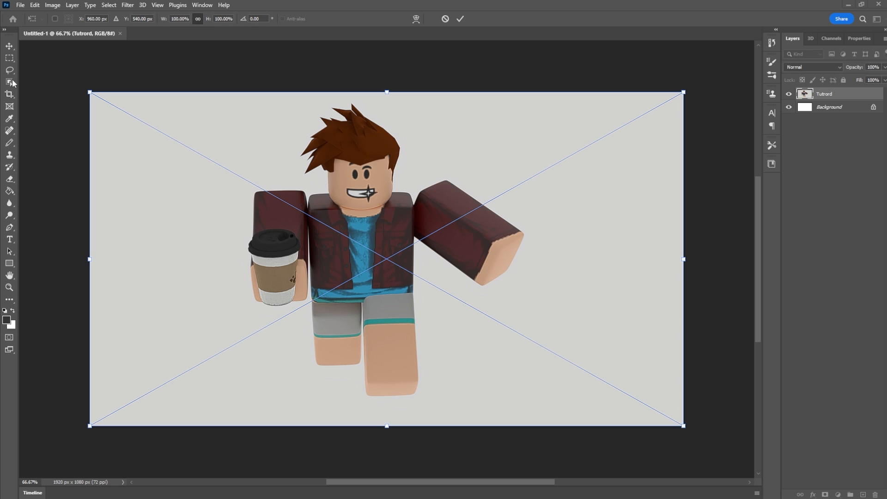
Select the whole character with the Object Selection tool and rasterize the Tutrord layer.
click(10, 83)
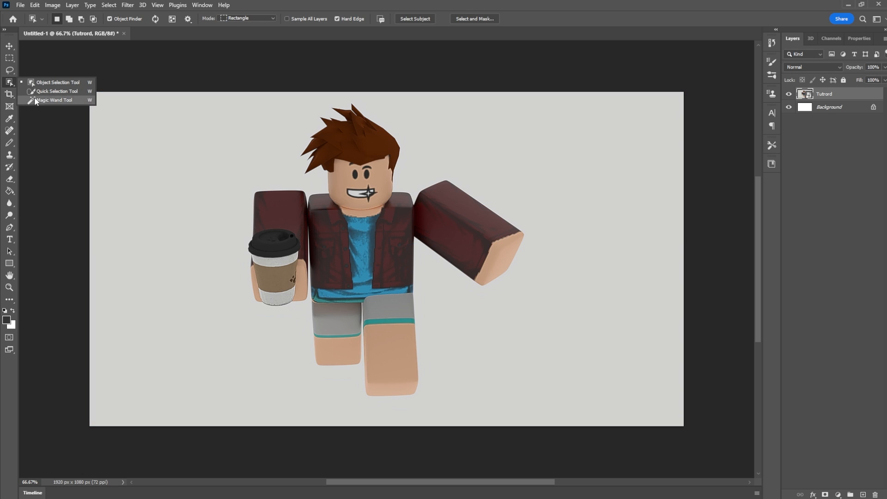
key(shift+w)
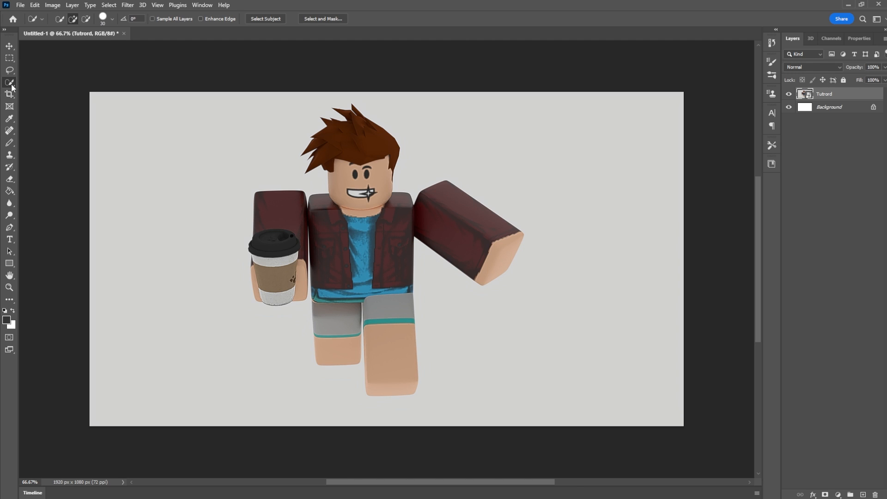
right_click(9, 83)
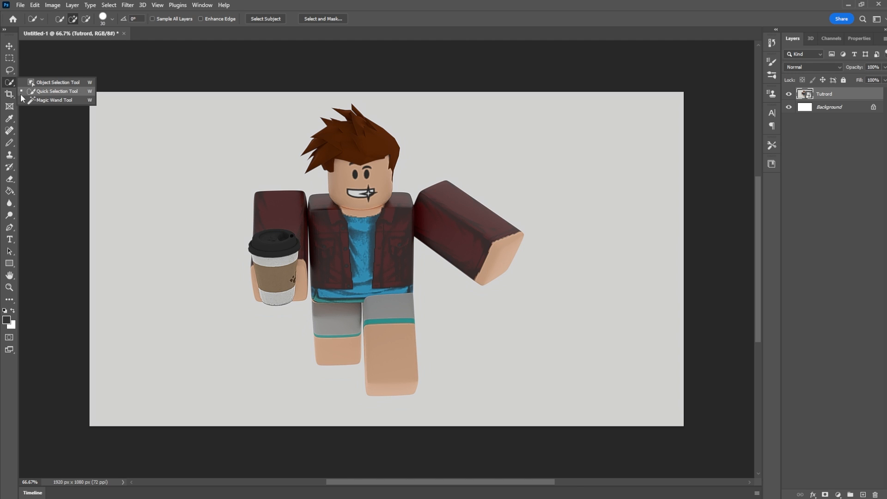
click(32, 100)
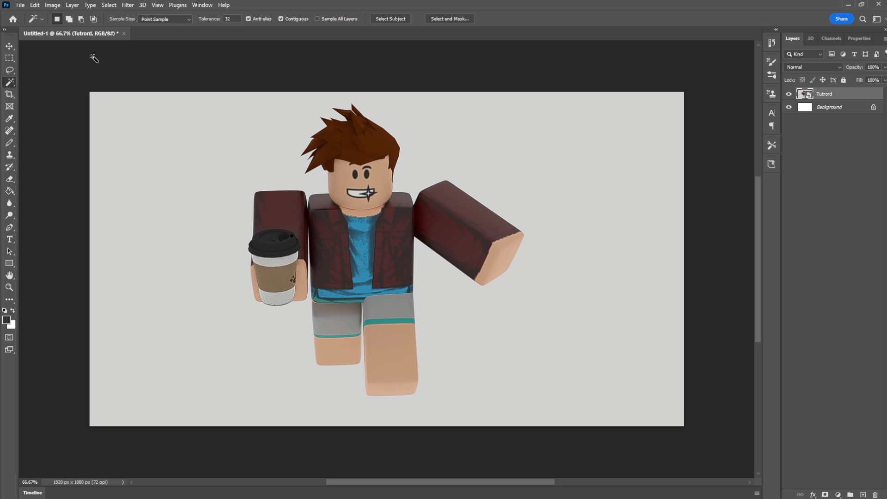
right_click(9, 83)
click(37, 82)
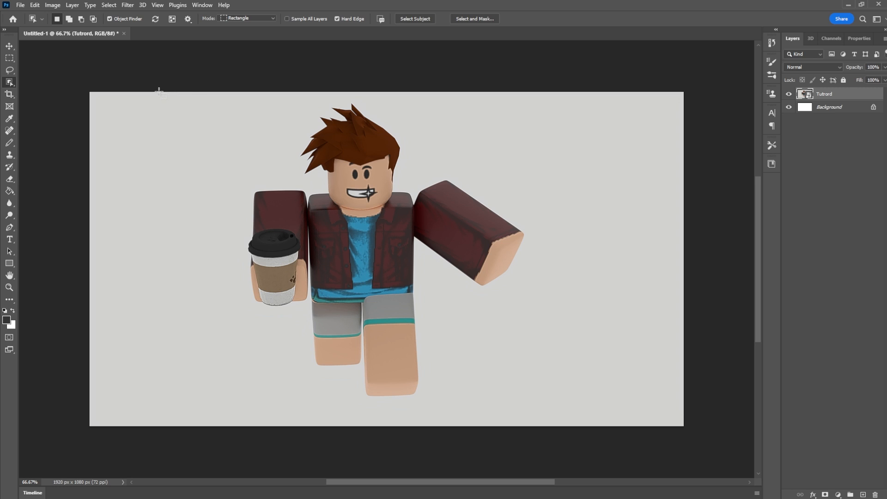
drag(155, 96, 596, 421)
right_click(833, 98)
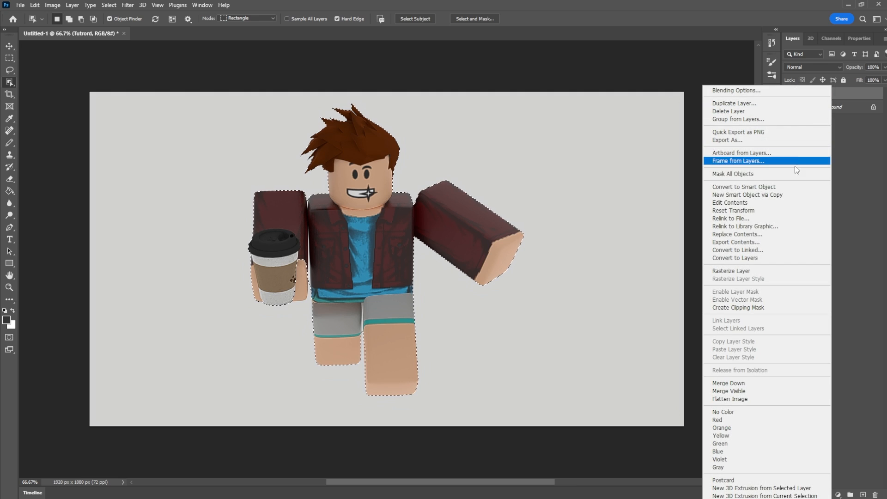
click(747, 271)
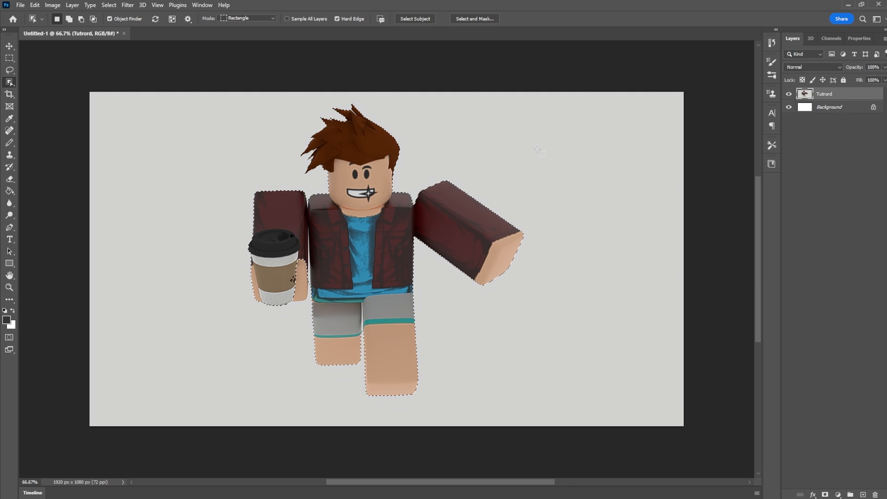
Invert the selection to delete the grey backdrop from the Tutrord layer, deselect, and hide the Background layer.
right_click(563, 165)
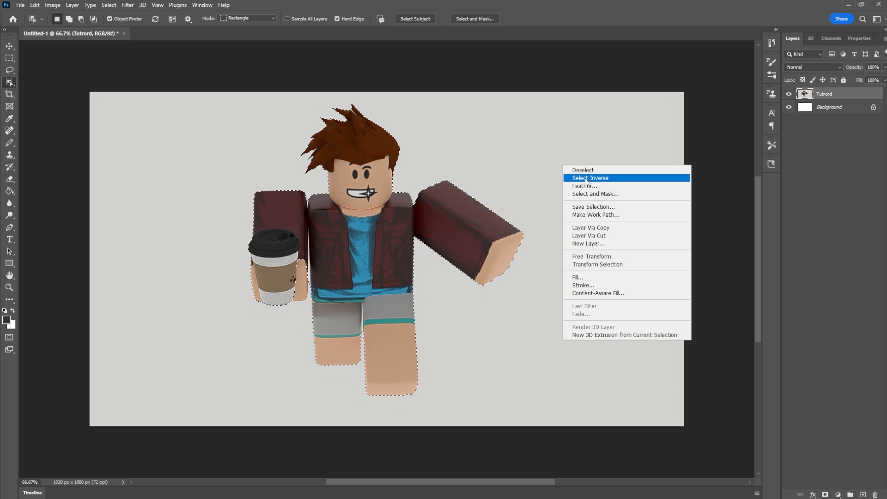
click(586, 179)
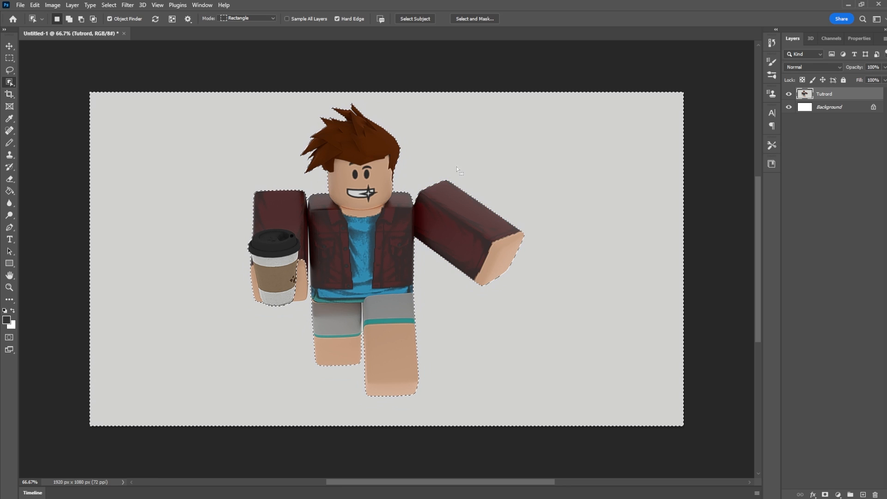
key(Delete)
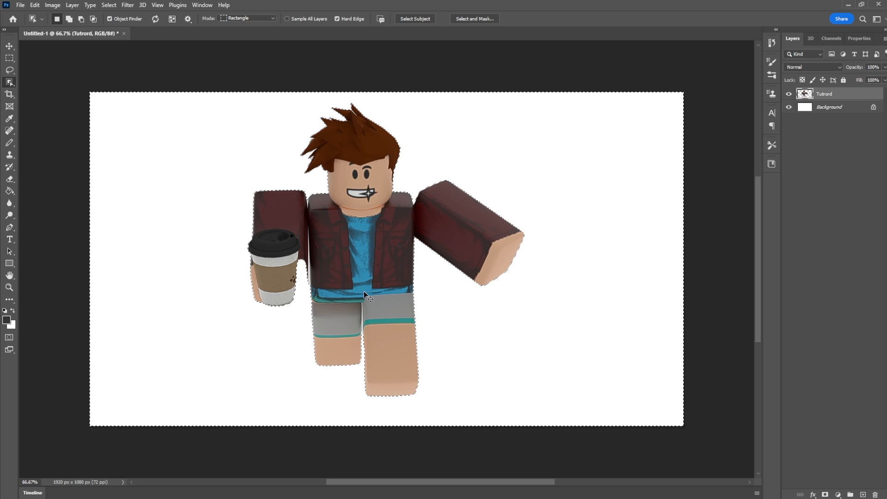
key(ctrl+d)
scroll(354, 244, up, 2)
scroll(354, 243, down, 3)
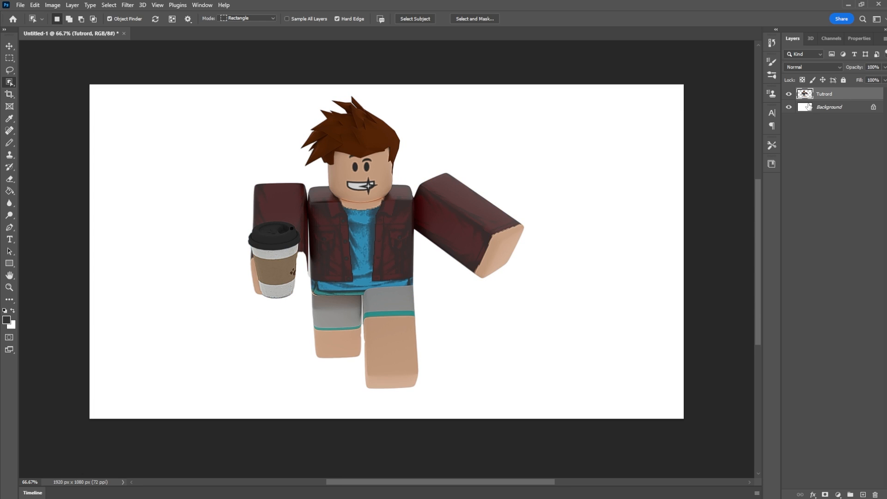
click(790, 108)
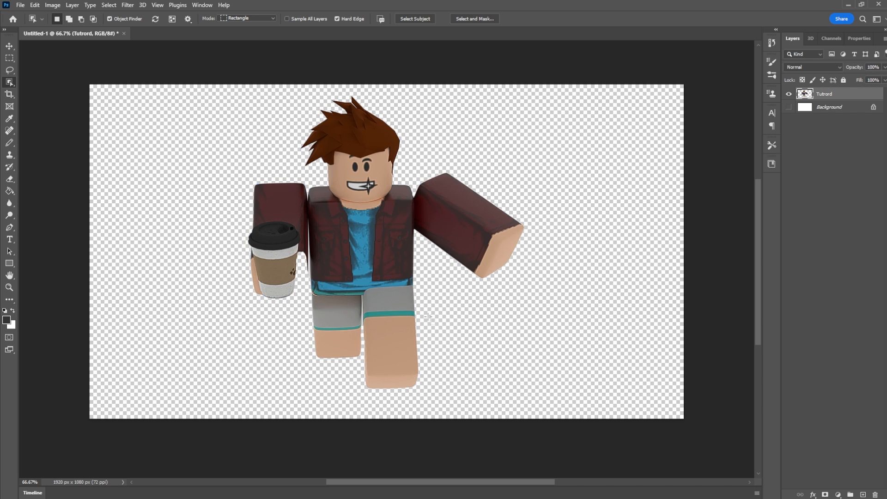
Lasso the leftover light sliver between the coffee-holding arm and the torso's shoulder, delete it from the Tutrord layer, and deselect.
click(10, 46)
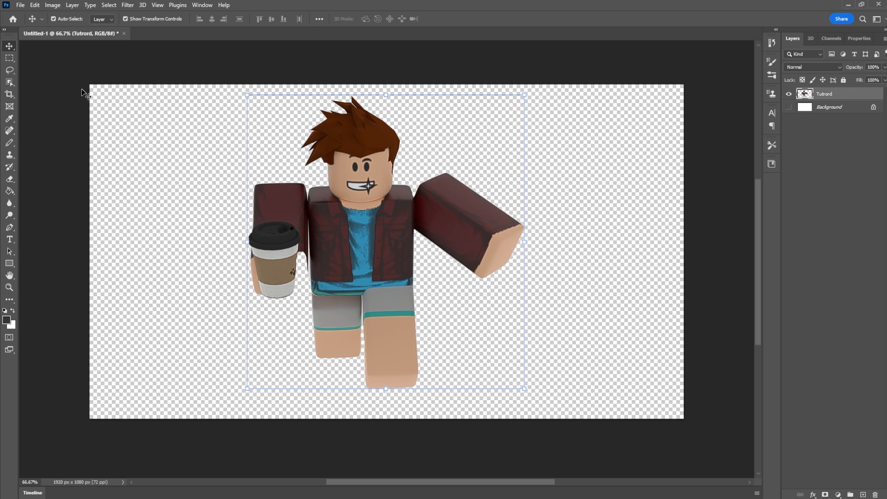
click(9, 70)
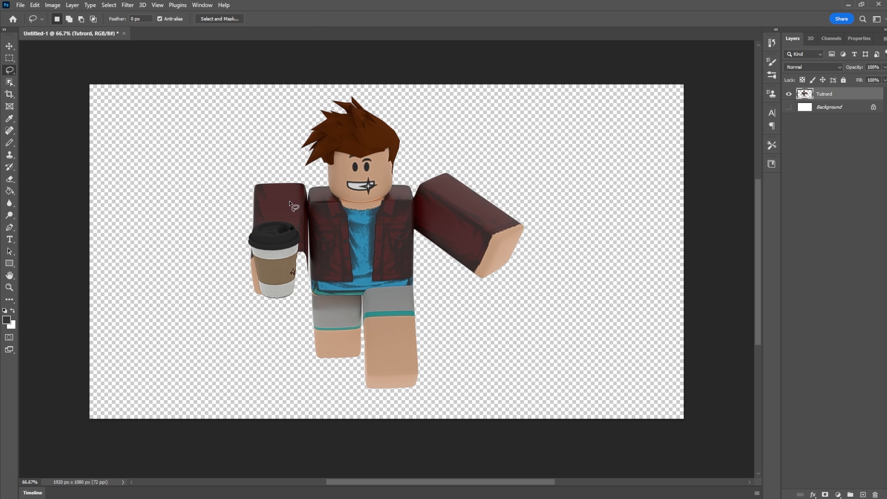
click(9, 287)
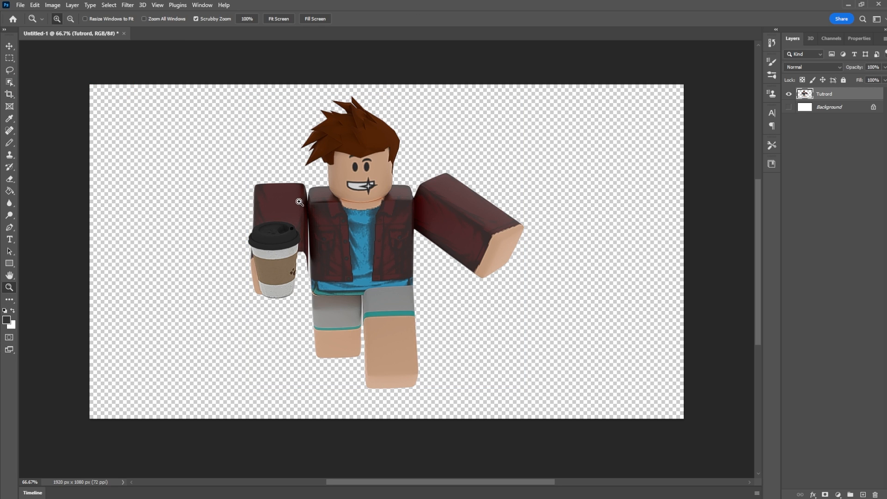
drag(308, 197, 366, 218)
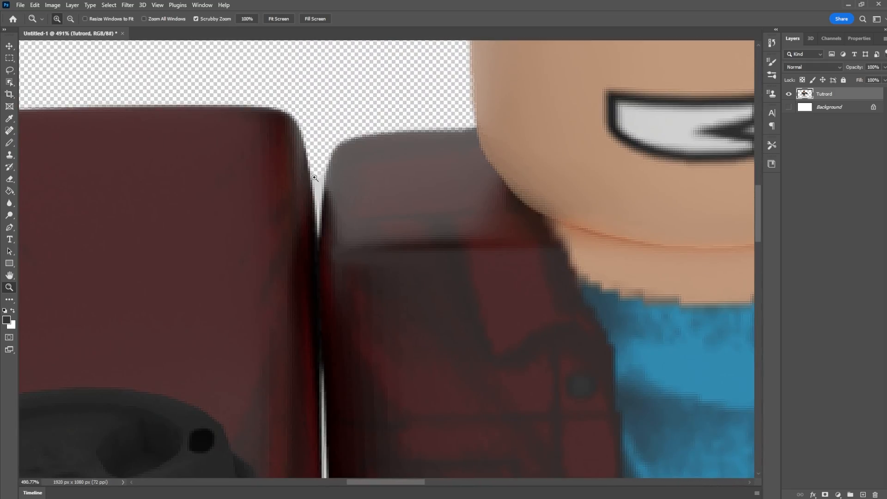
mouse_move(243, 177)
mouse_down()
mouse_move(312, 183)
mouse_move(247, 180)
mouse_up()
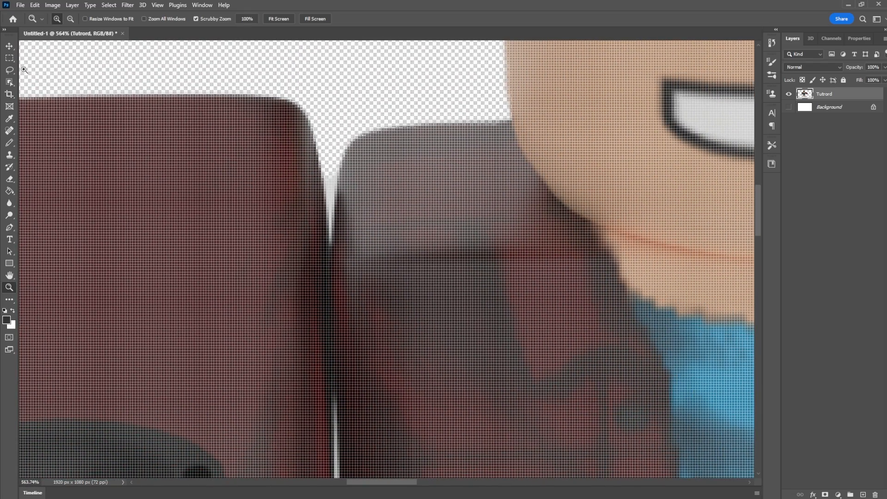
click(9, 69)
mouse_move(324, 180)
mouse_down()
mouse_move(336, 249)
mouse_move(336, 178)
mouse_move(322, 180)
mouse_up()
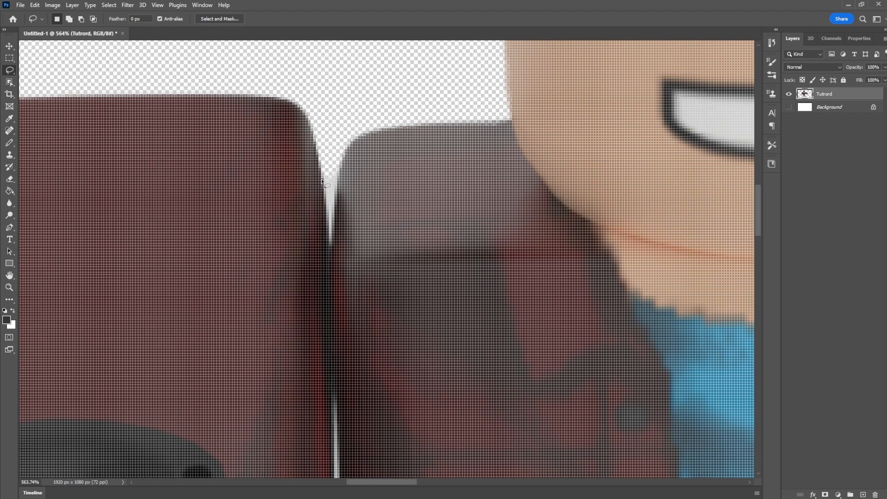
key(Delete)
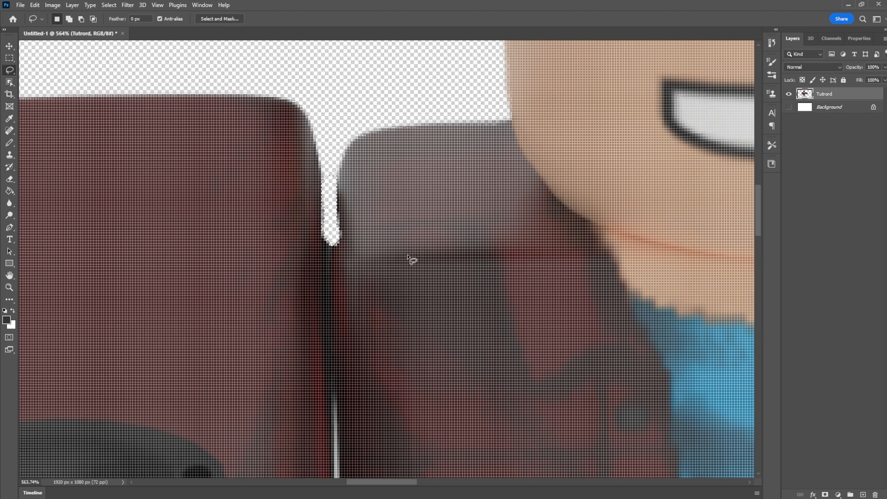
key(ctrl+z)
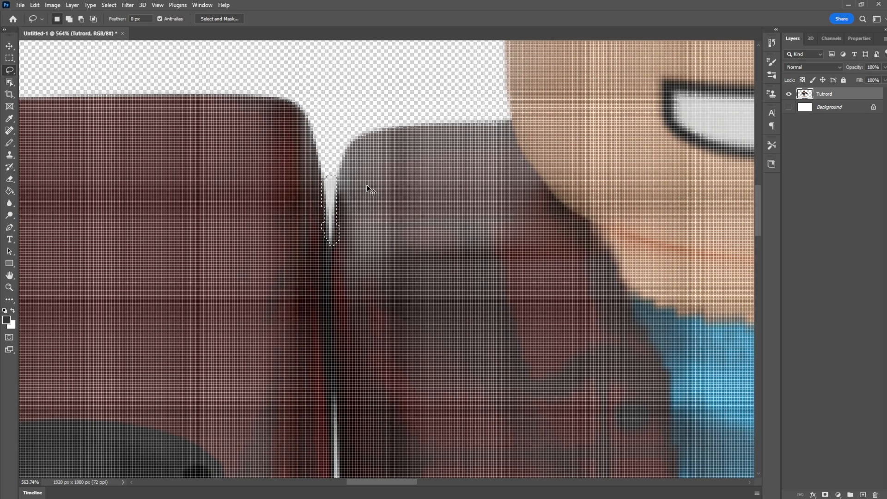
key(Delete)
key(ctrl+d)
scroll(370, 228, down, 3)
scroll(370, 227, up, 2)
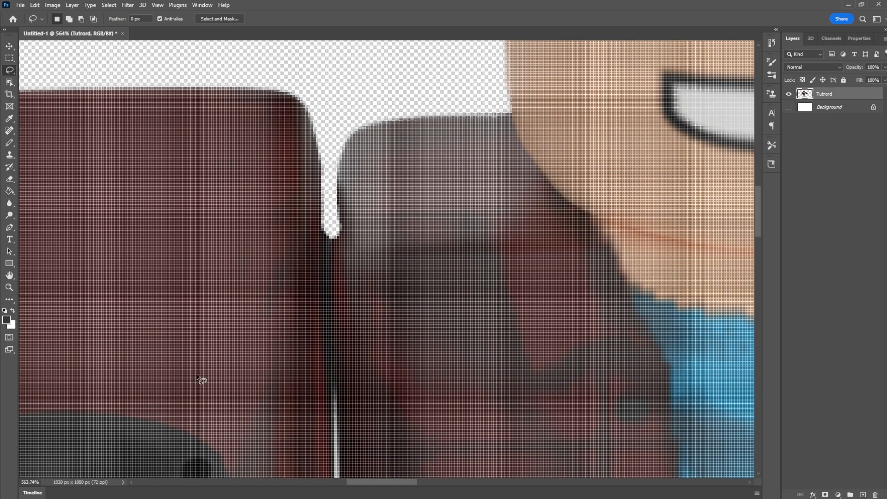
Select the Background layer and make it visible behind the character.
click(9, 287)
drag(602, 276, 511, 278)
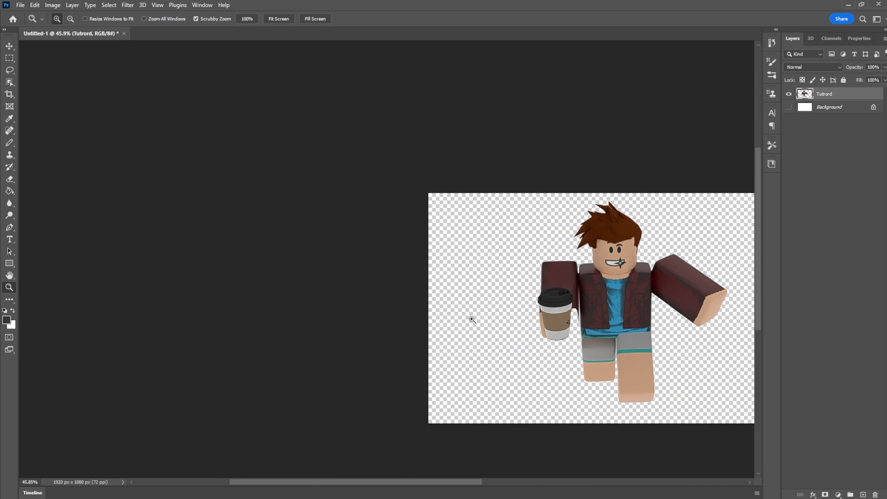
drag(386, 482, 443, 482)
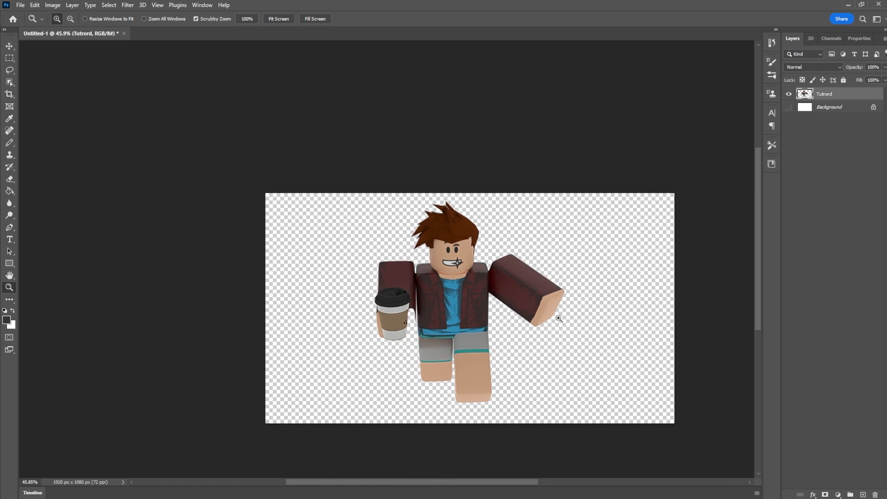
drag(758, 200, 758, 241)
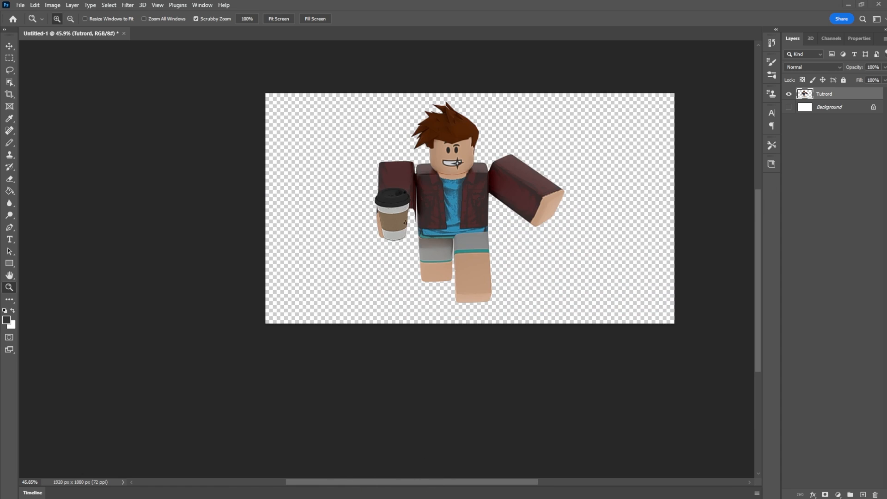
click(822, 106)
click(789, 107)
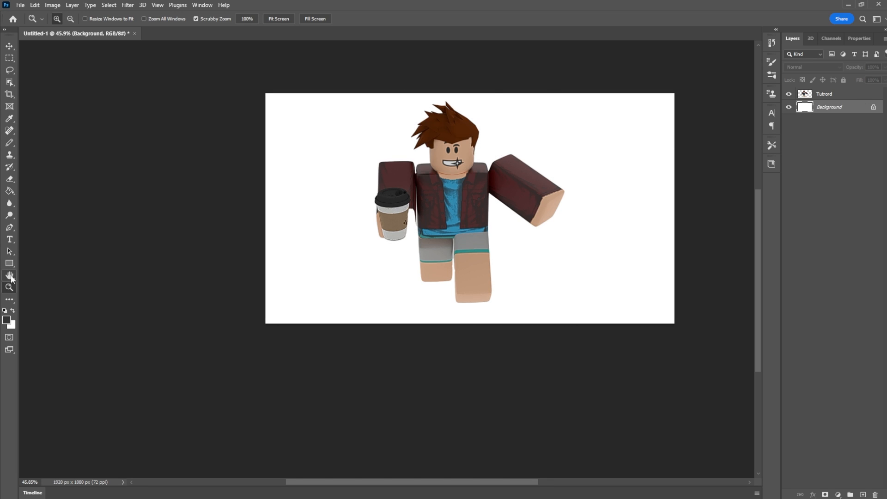
Fill the Background layer with the light blue #6699ff using the Paint Bucket tool.
click(11, 191)
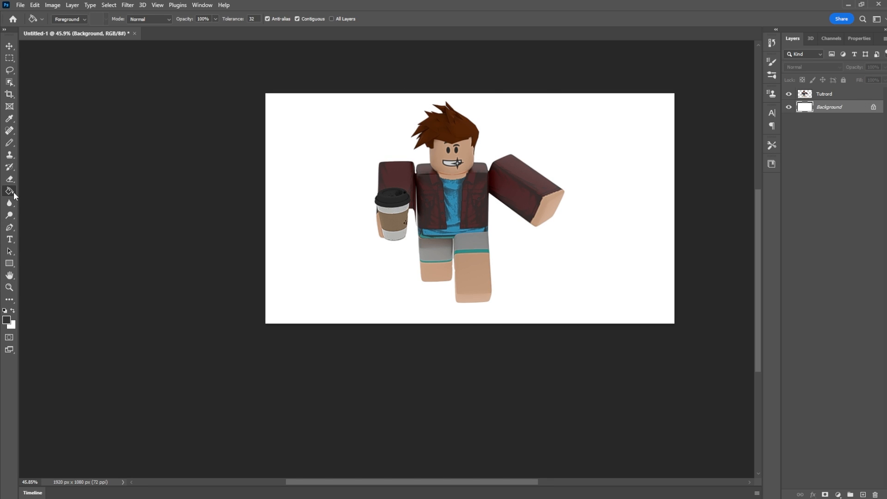
click(12, 320)
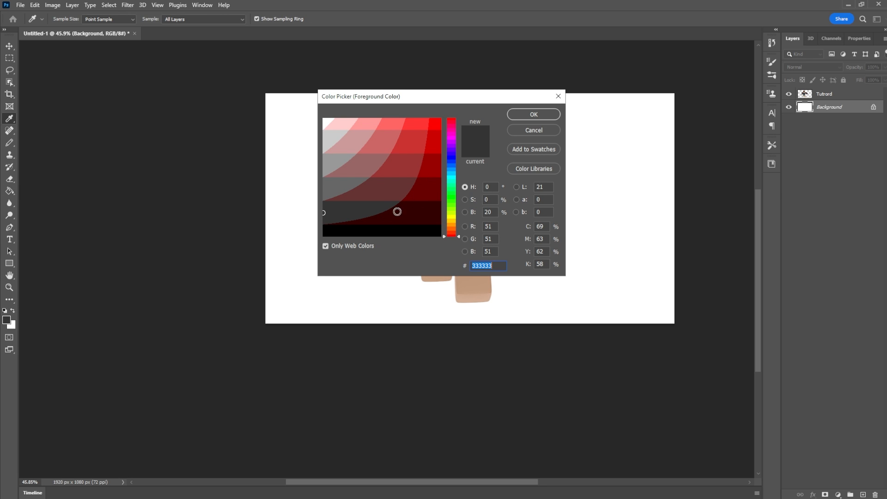
drag(453, 179, 465, 164)
click(398, 122)
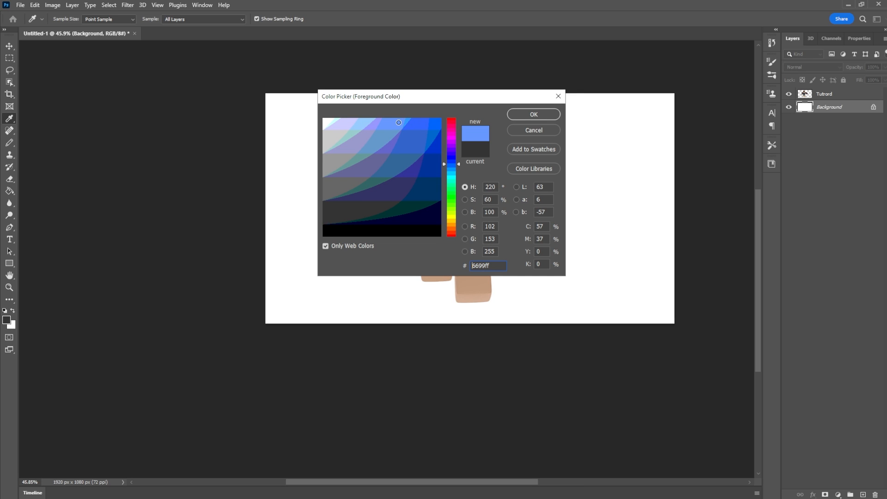
click(537, 116)
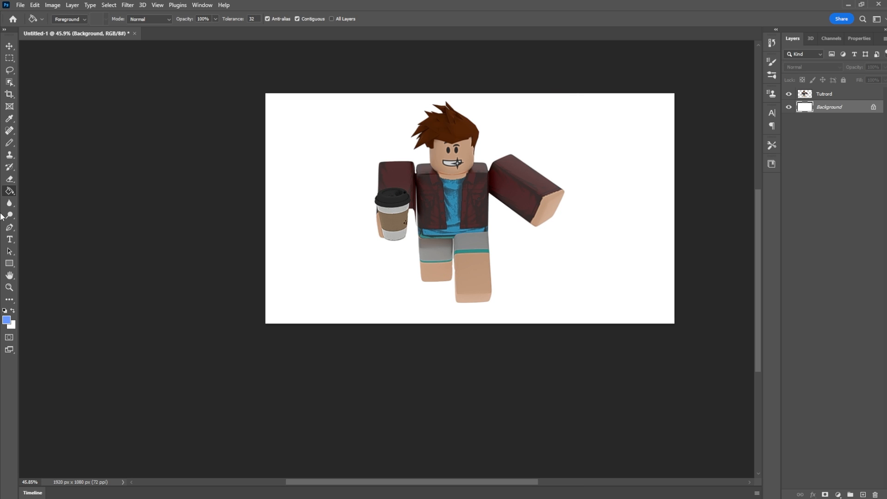
click(332, 218)
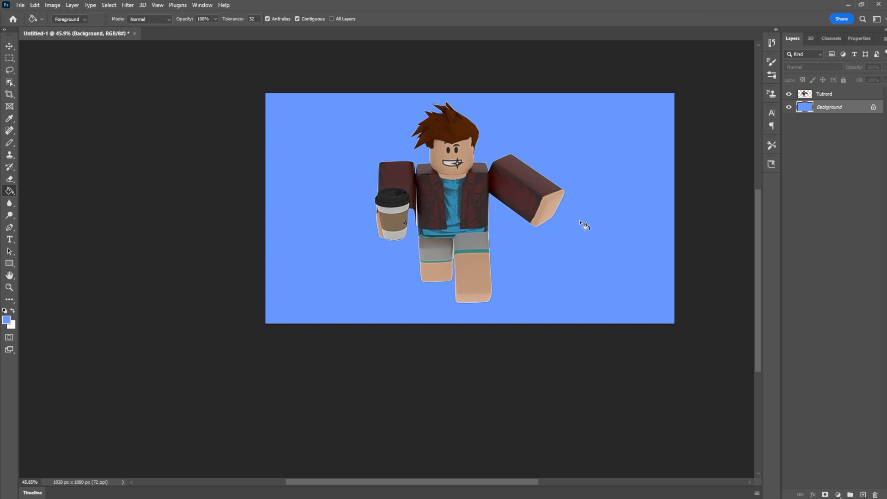
Add a white Outer Glow to the Tutrord layer with 100% opacity, 18% spread and 21 px size.
click(9, 46)
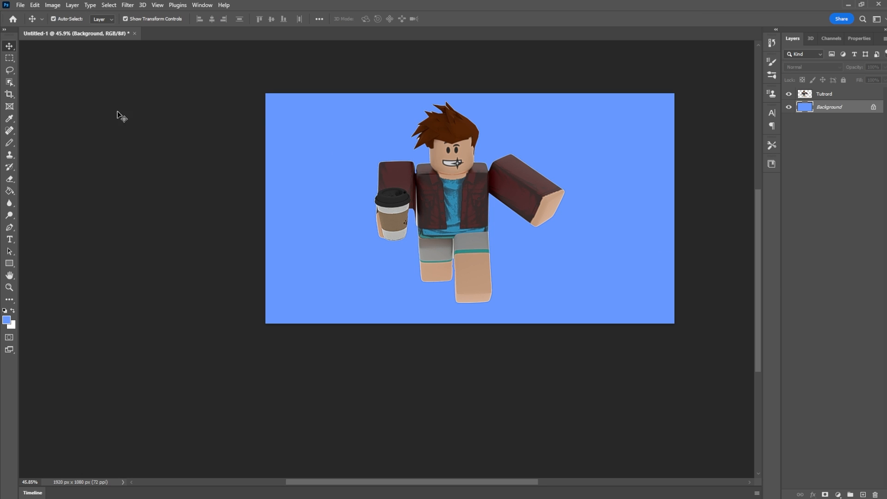
click(822, 100)
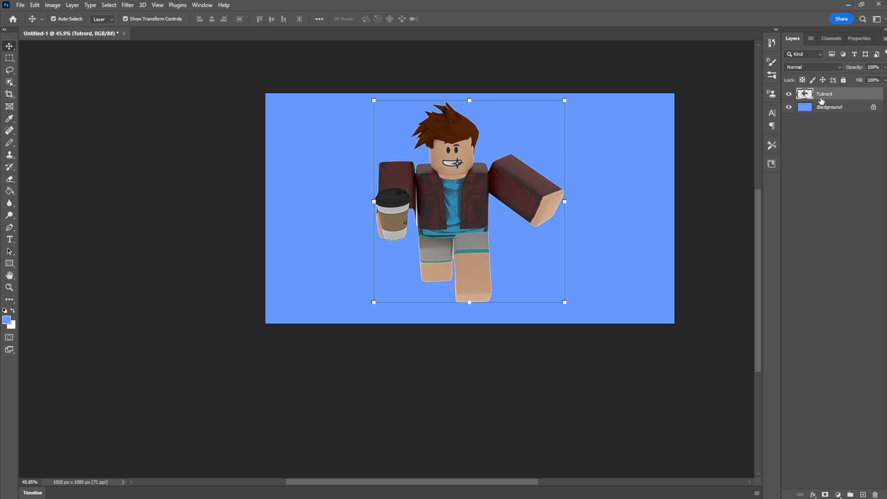
double_click(868, 95)
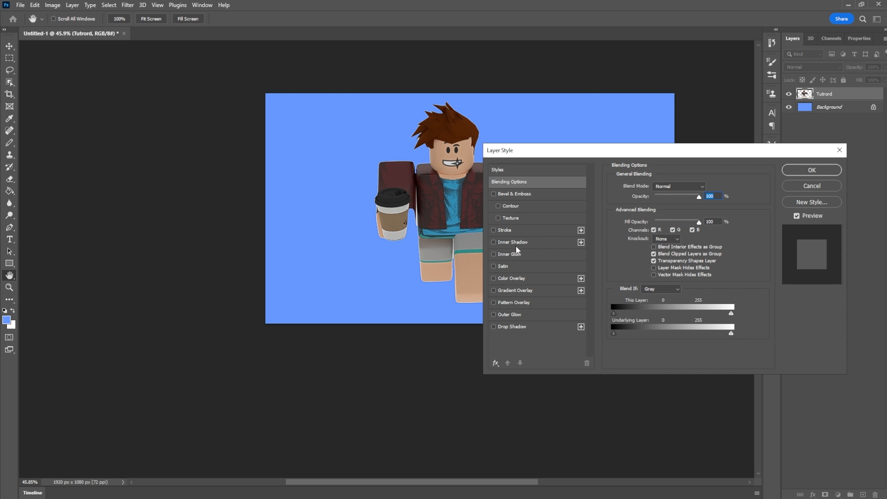
click(520, 314)
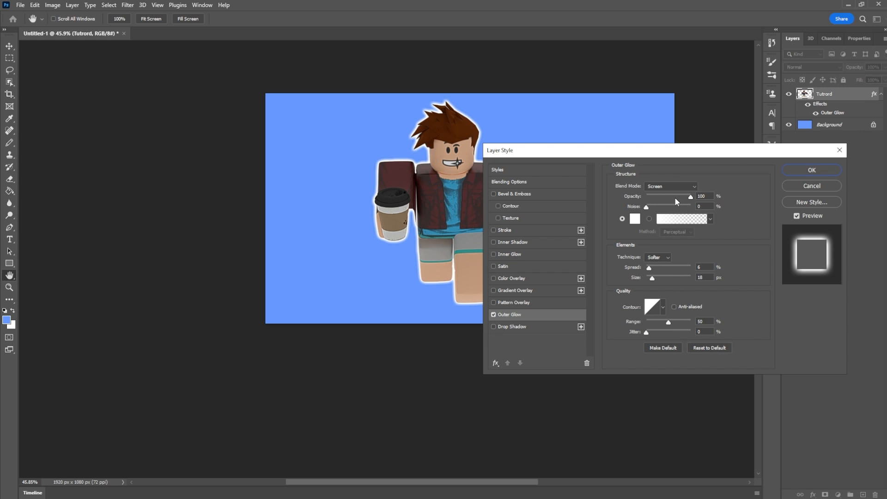
click(704, 196)
drag(656, 279, 653, 281)
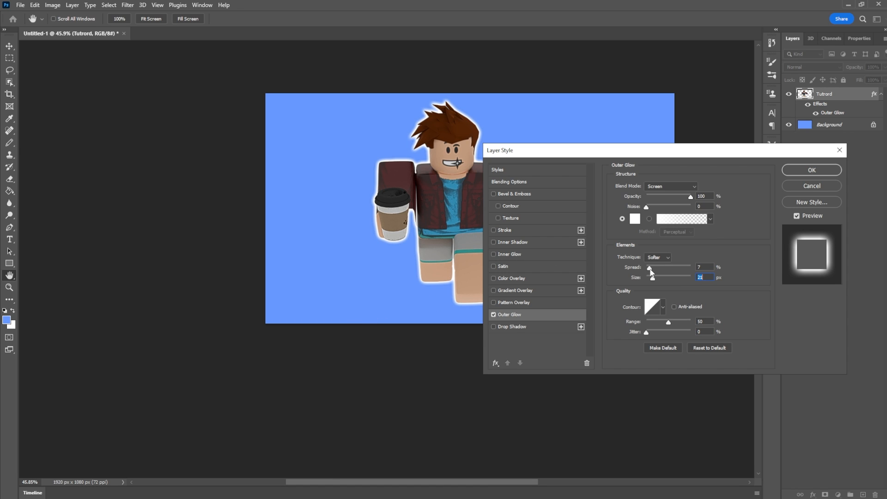
drag(651, 269, 655, 269)
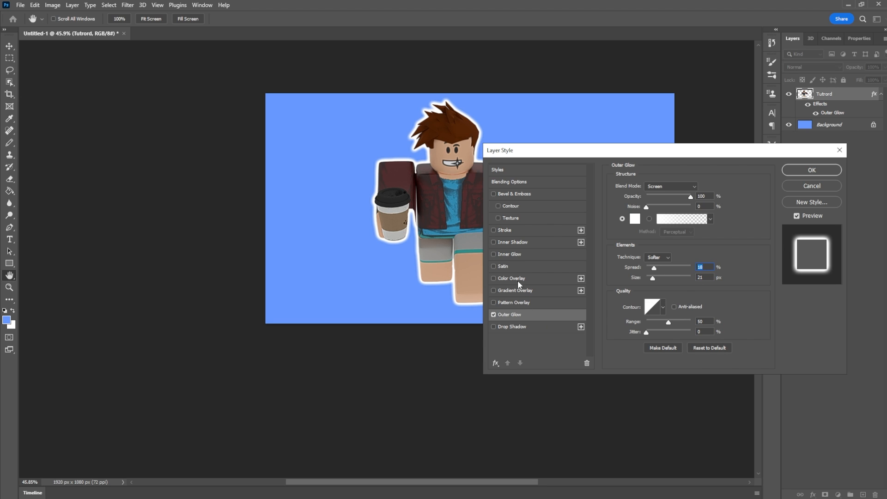
click(830, 170)
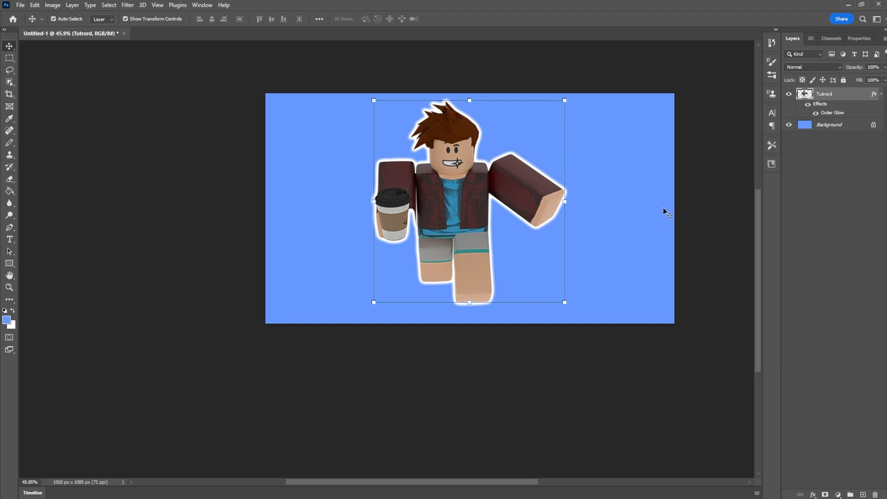
Reposition the character slightly to the right on the canvas and undo the last downward move.
drag(505, 186, 527, 181)
click(678, 100)
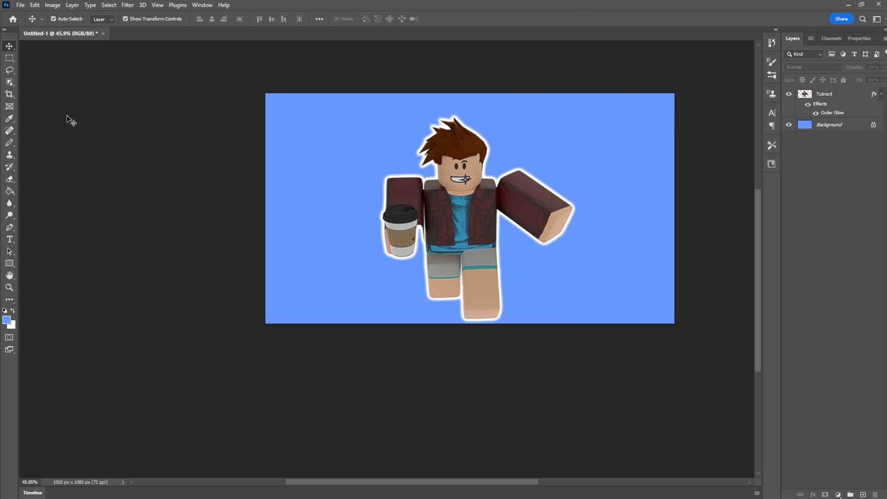
key(ctrl+z)
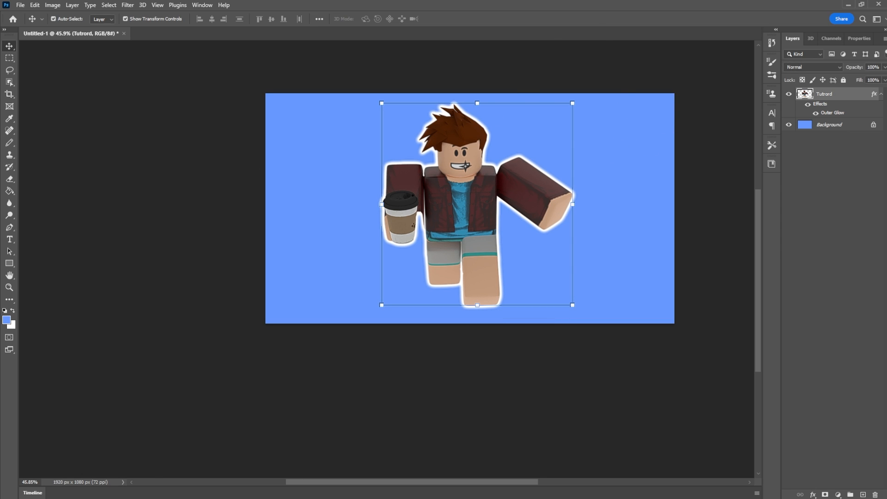